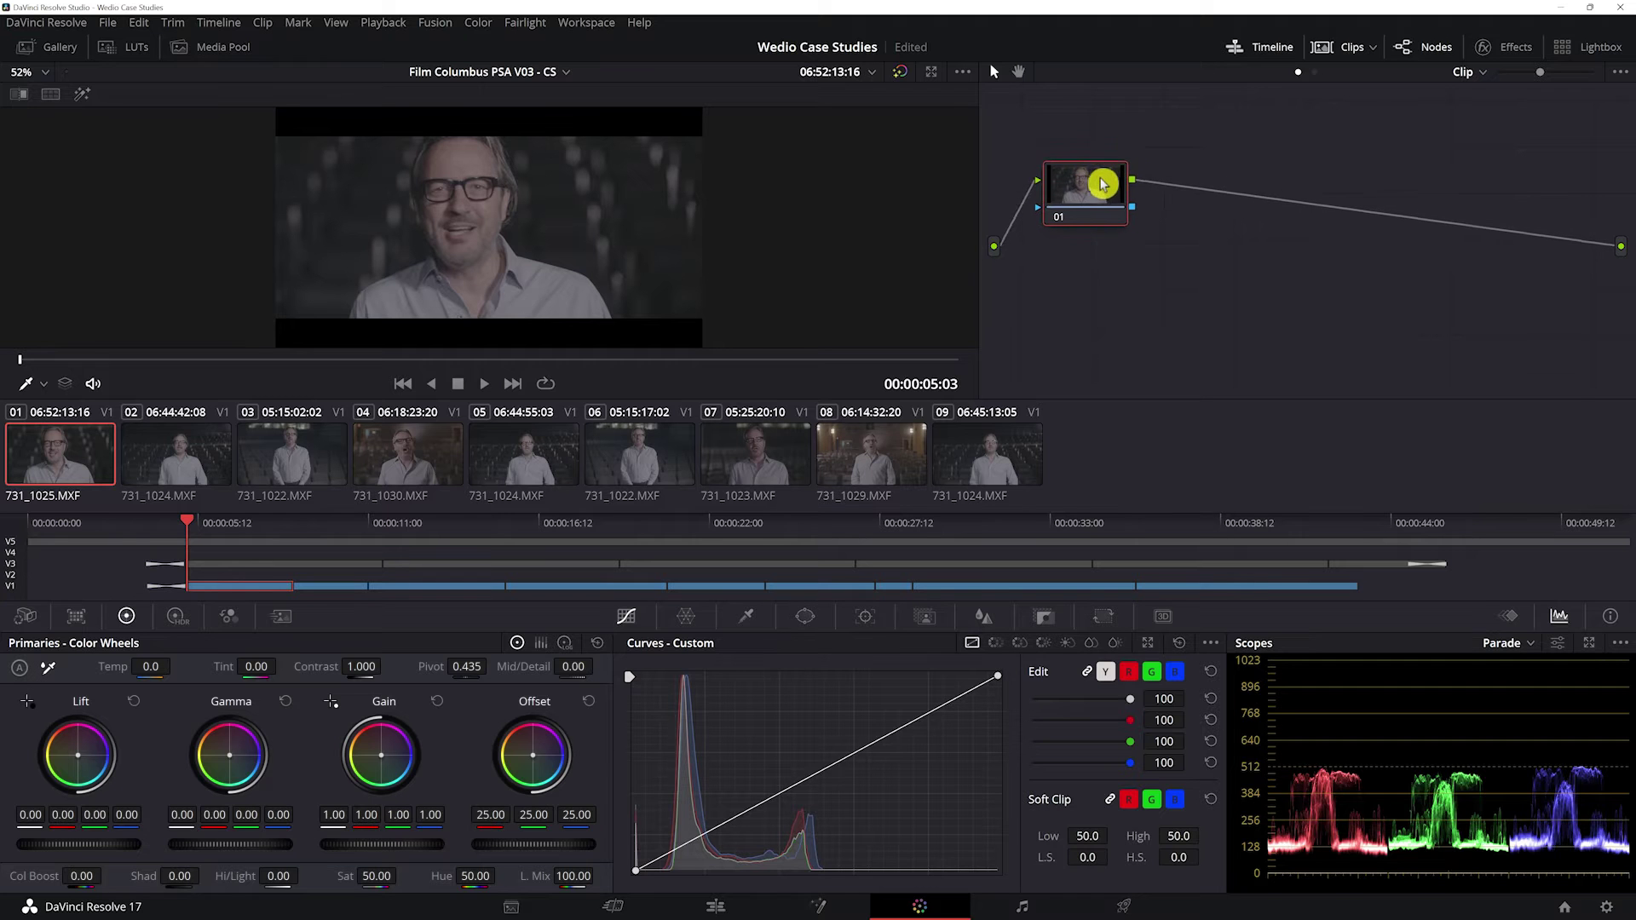
# Set clip 01's primaries to gain 1.50, lift -0.06 and saturation 70.60
pyautogui.moveTo(1102, 182); pyautogui.dragTo(1110, 201)
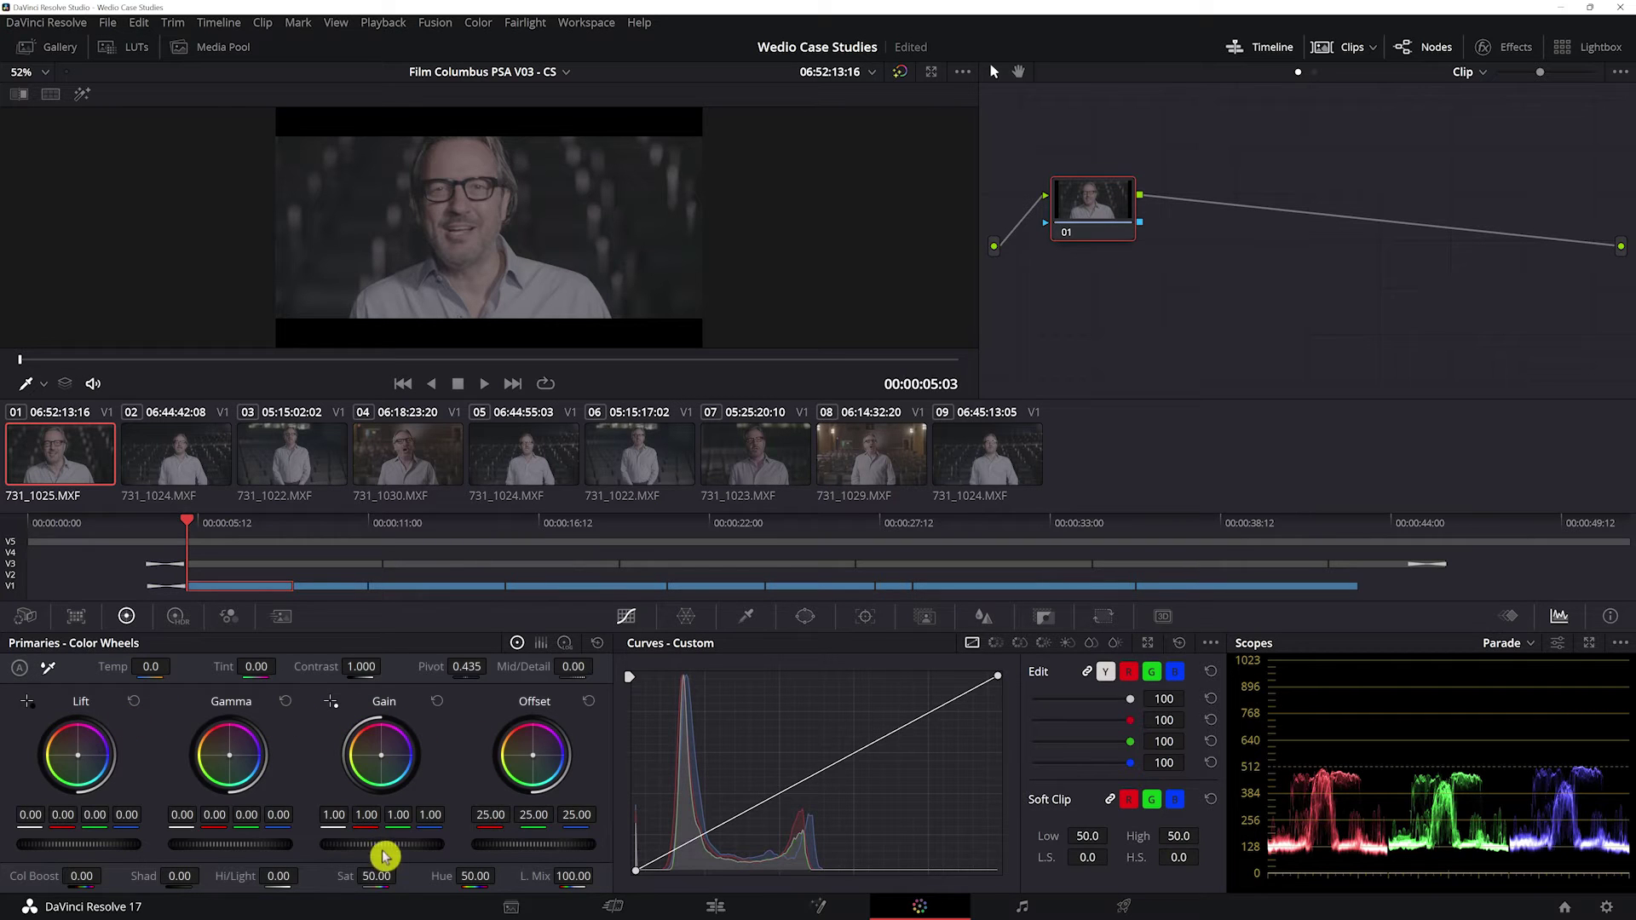
pyautogui.moveTo(382, 843); pyautogui.dragTo(416, 843)
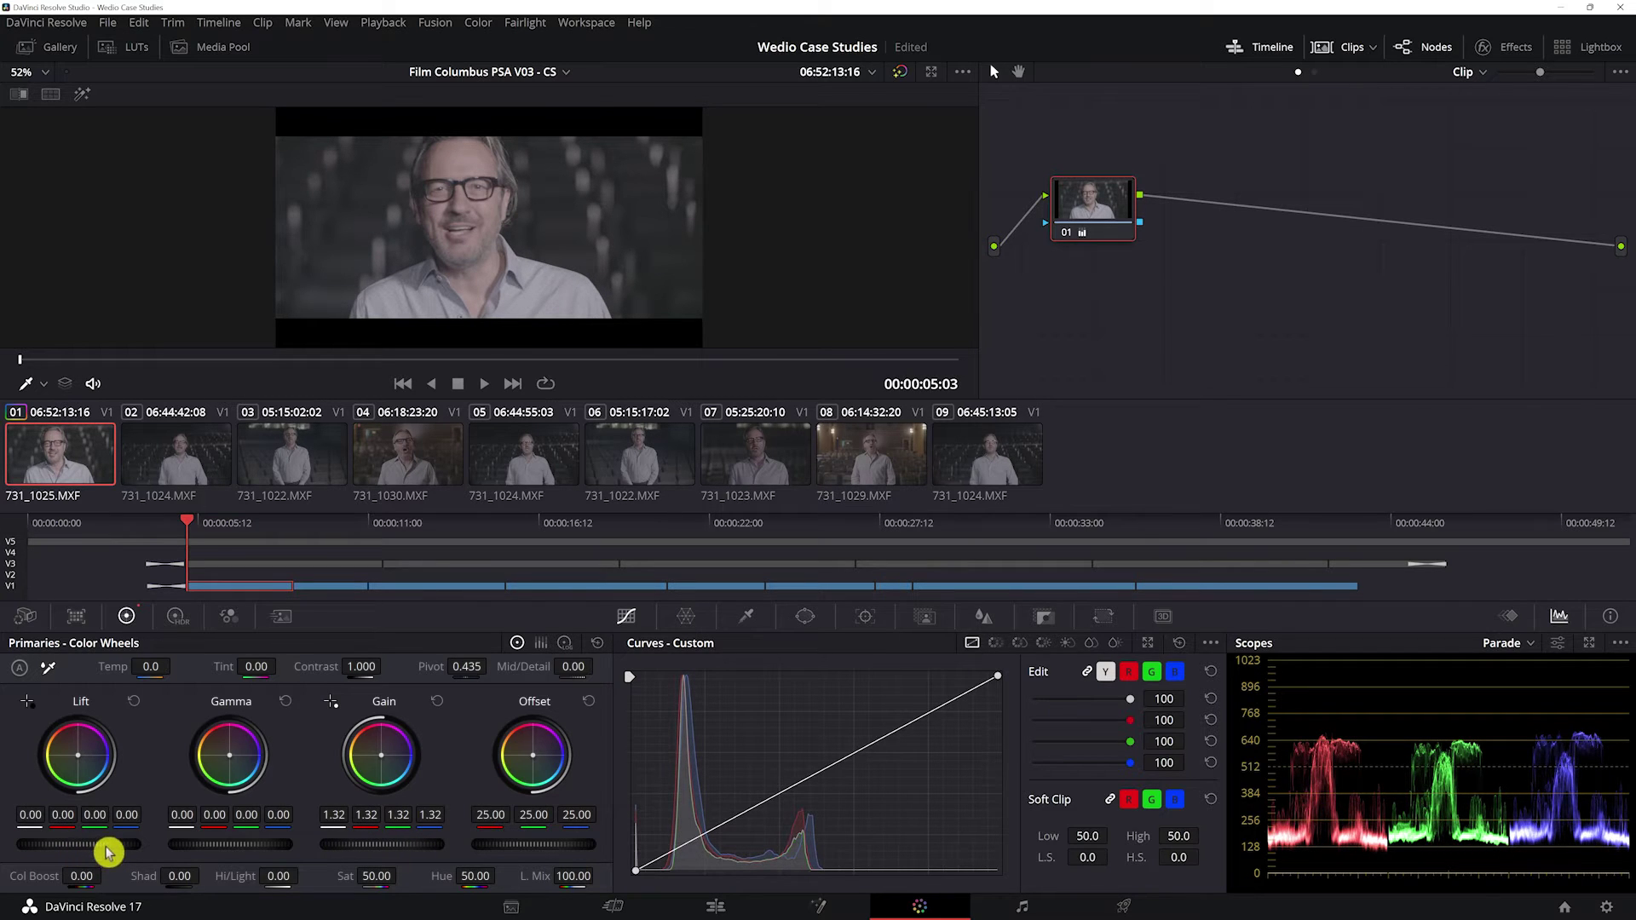
pyautogui.moveTo(94, 844); pyautogui.dragTo(5, 831)
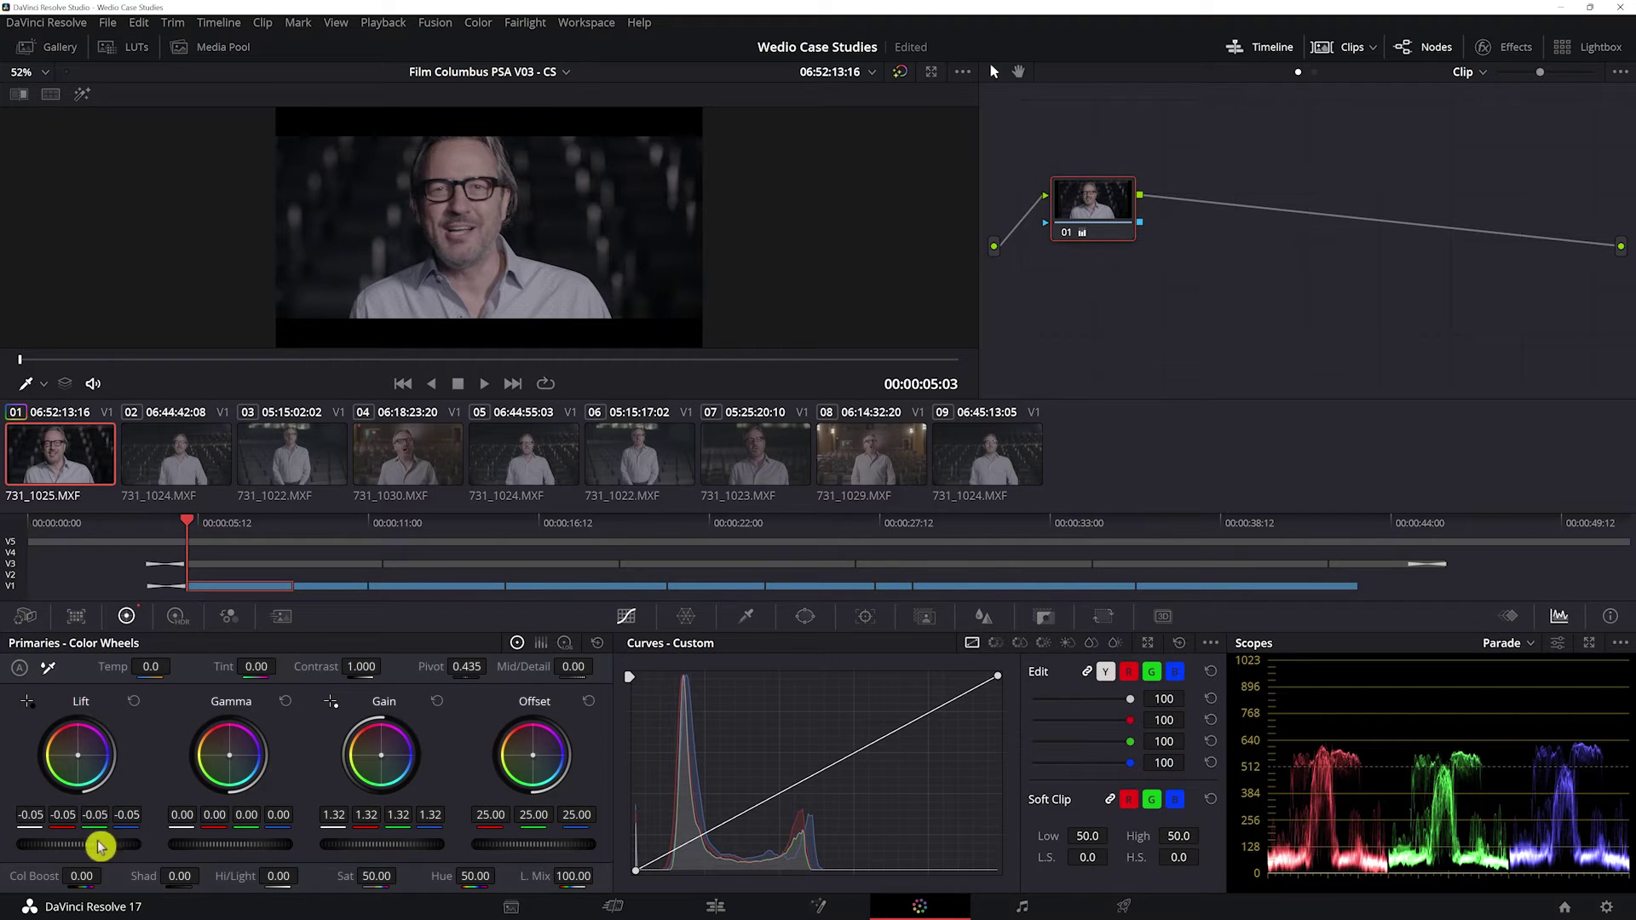
pyautogui.moveTo(96, 850); pyautogui.dragTo(51, 848)
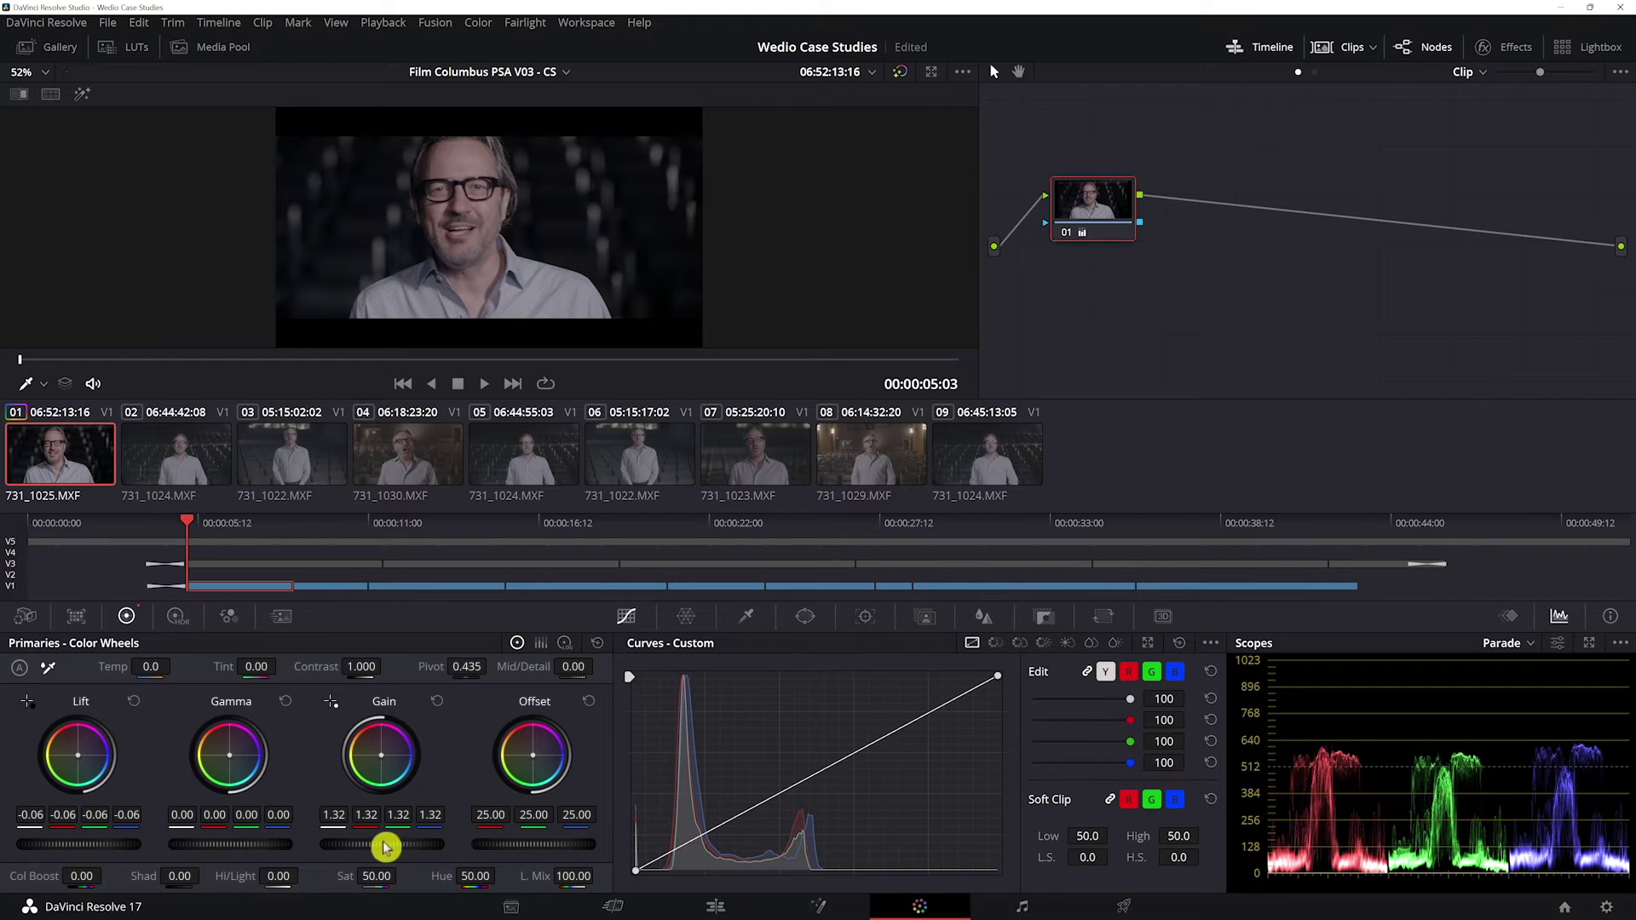
pyautogui.moveTo(384, 847); pyautogui.dragTo(435, 847)
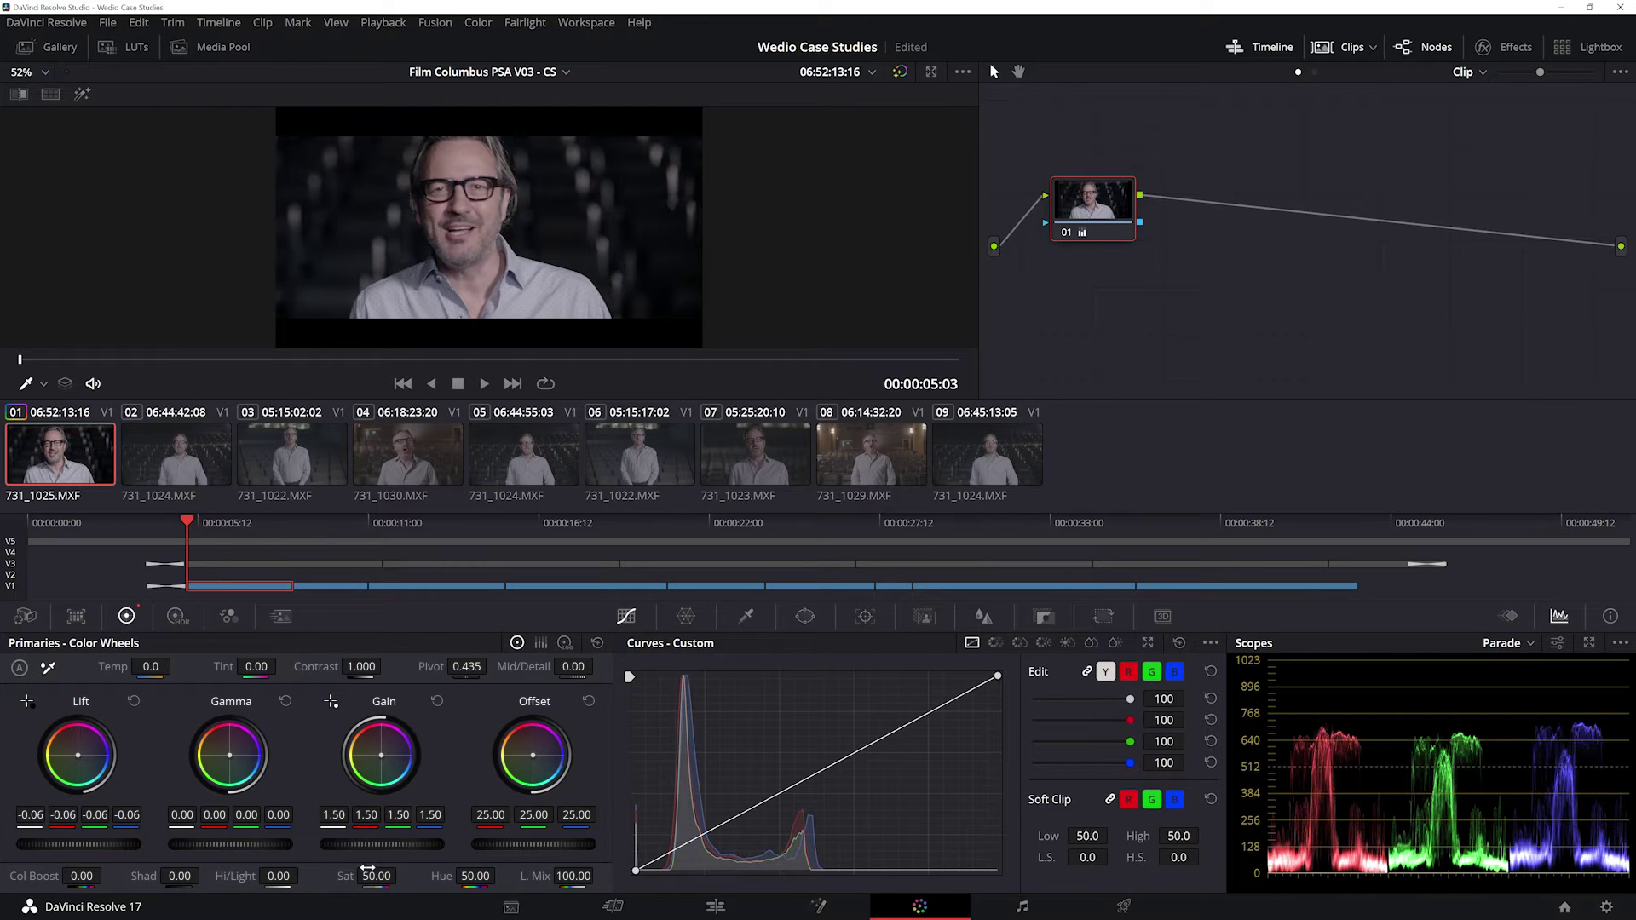
pyautogui.moveTo(376, 876); pyautogui.dragTo(392, 876)
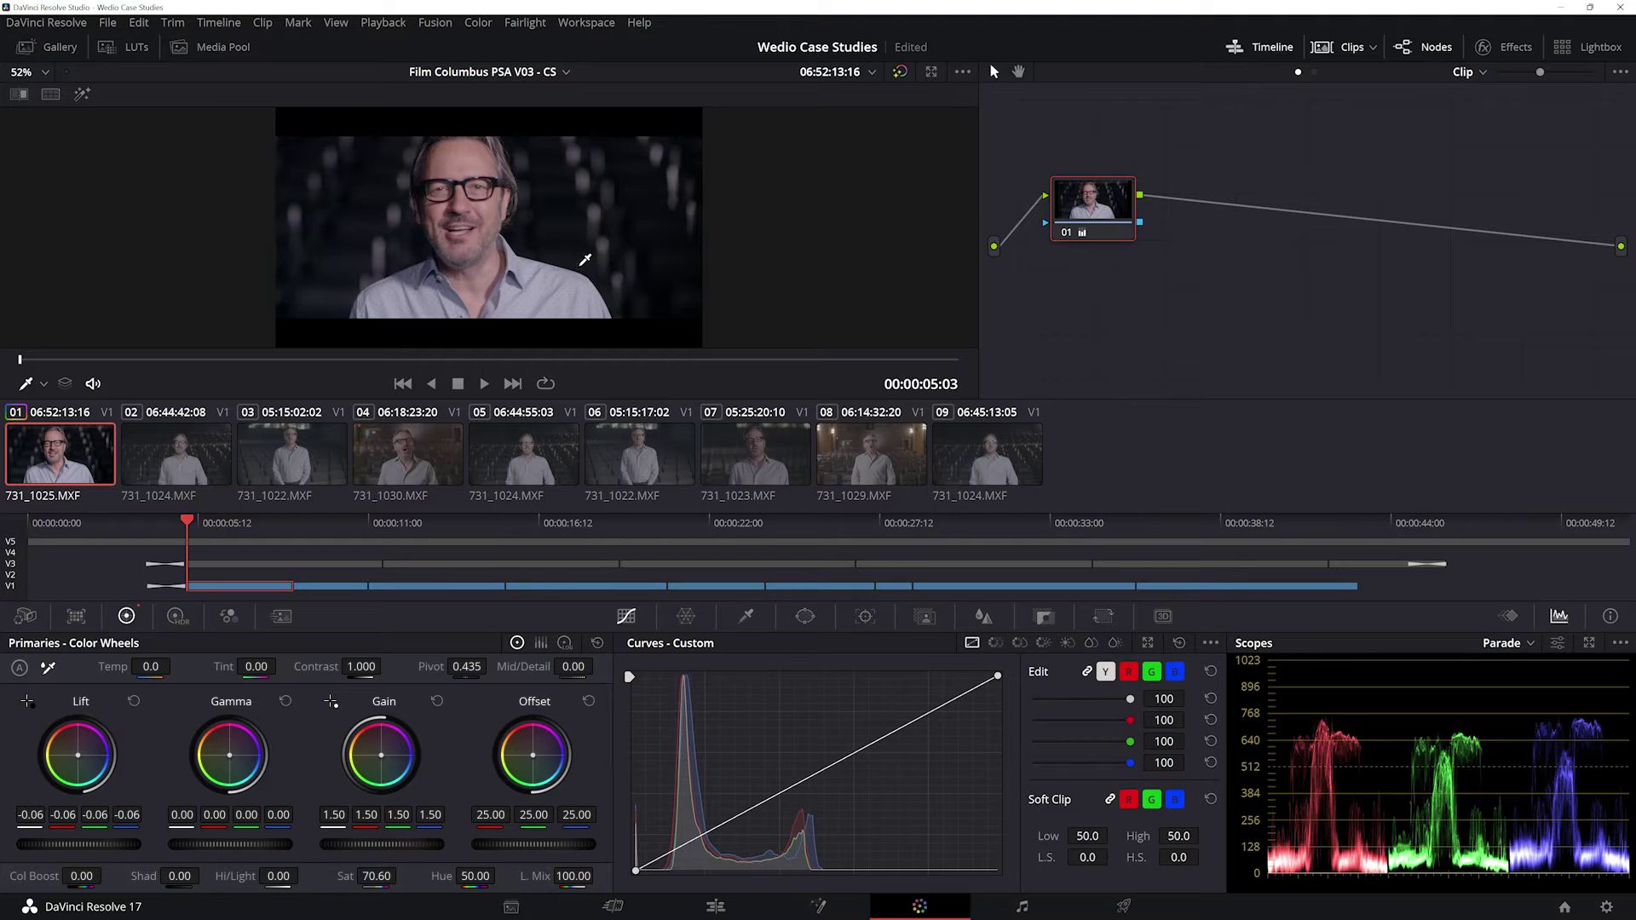
pyautogui.scroll(6, 584, 259)
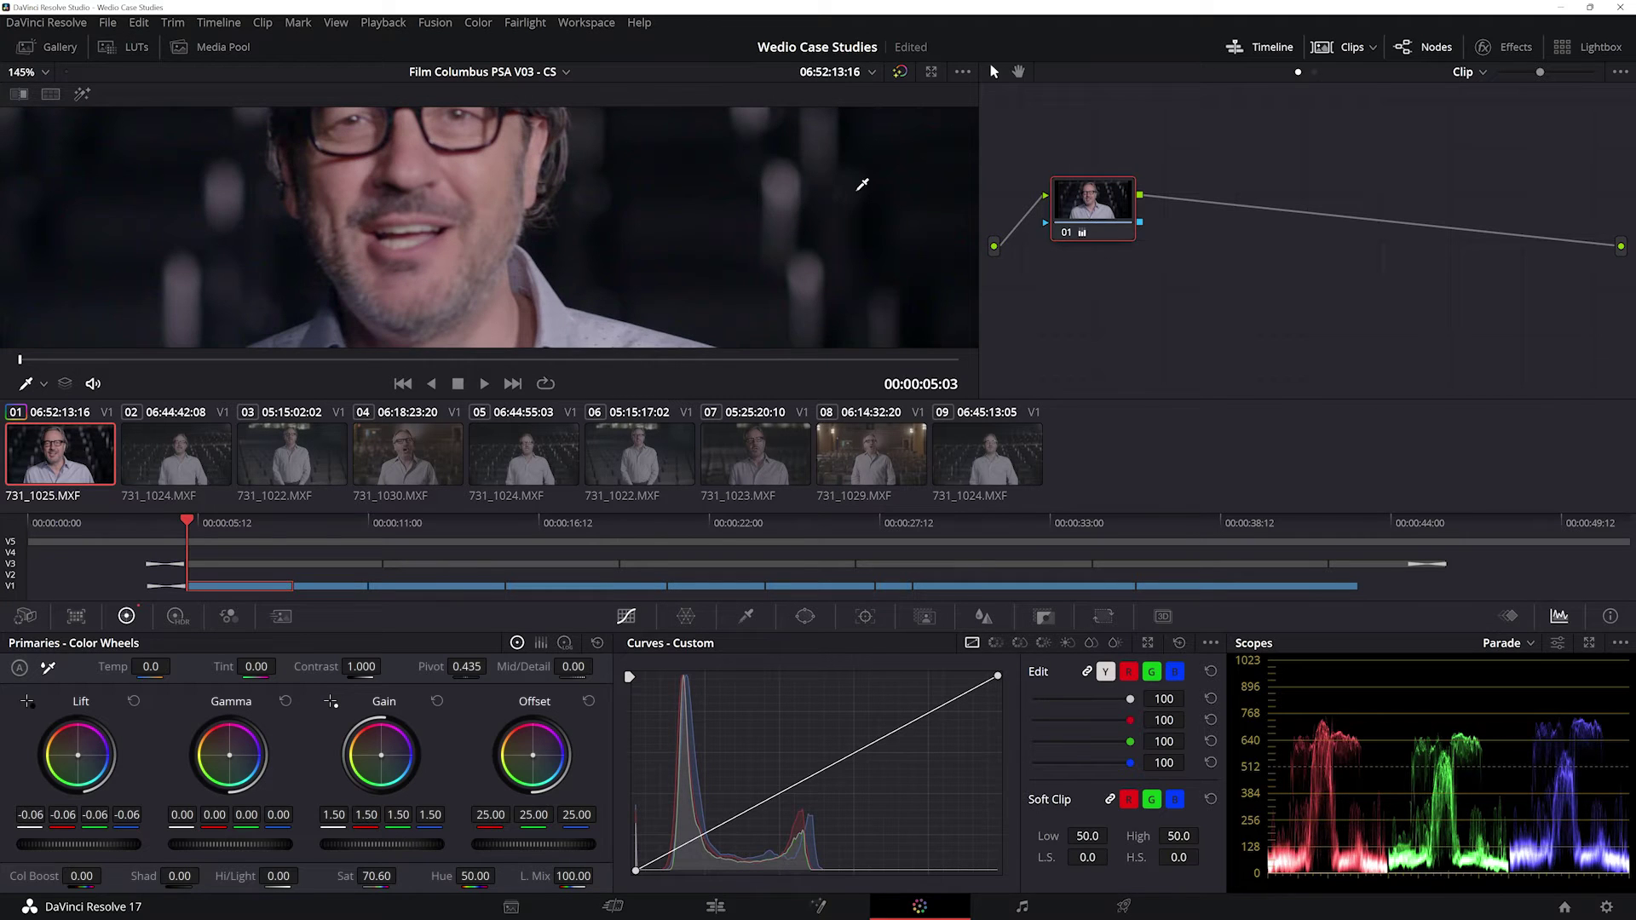
# Hide the mini timeline to enlarge the viewer
pyautogui.click(1265, 48)
pyautogui.scroll(2, 804, 291)
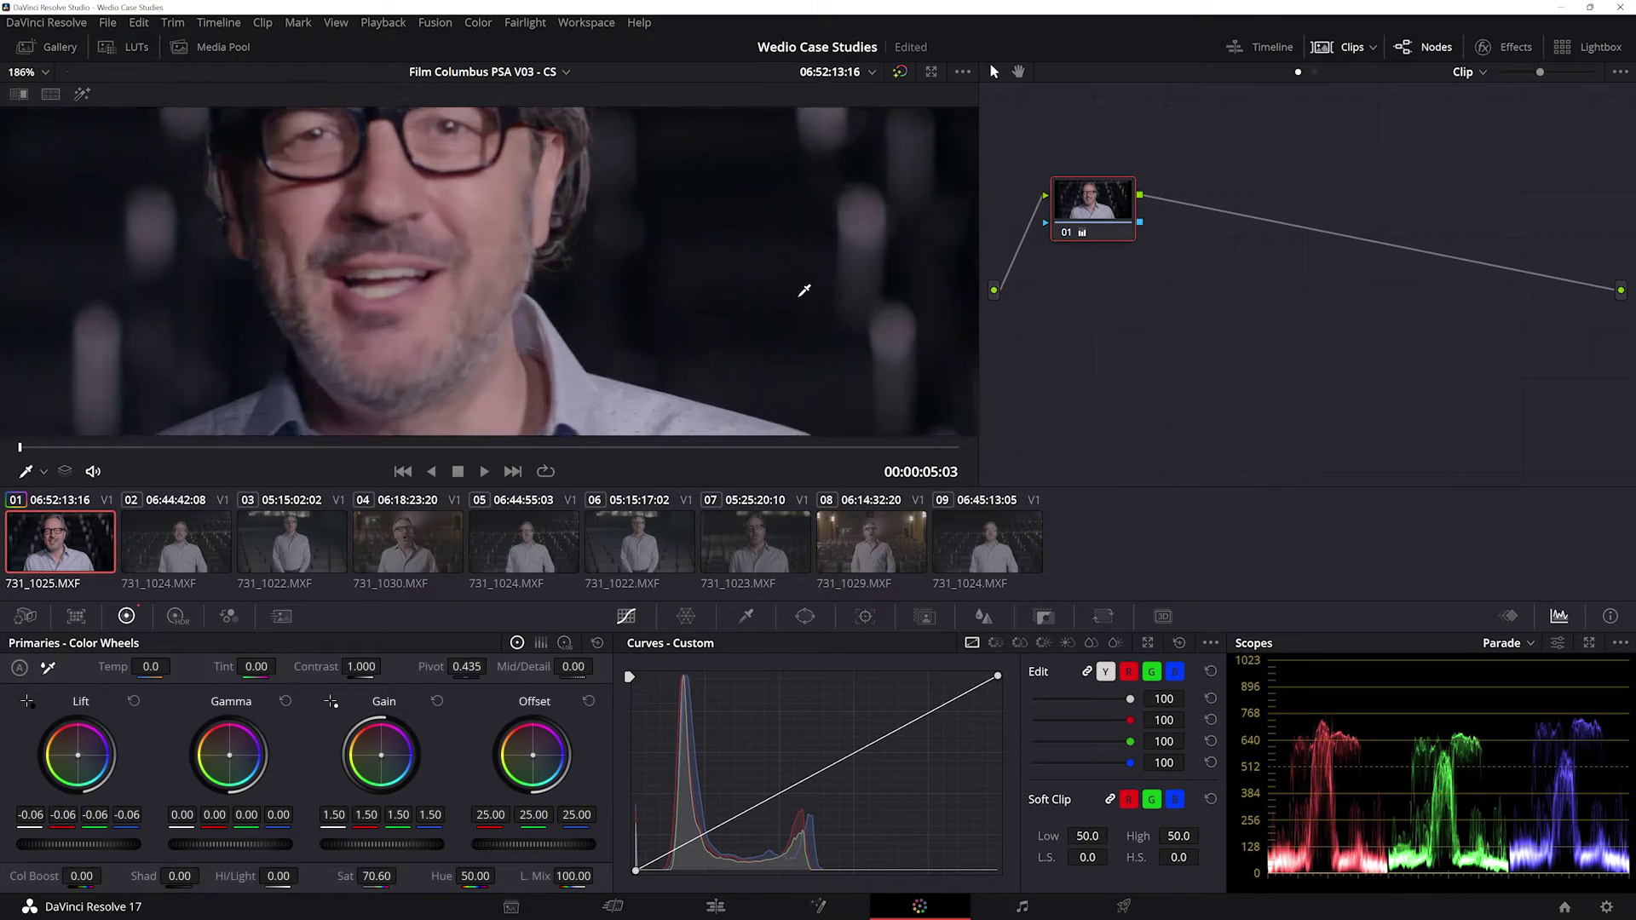
pyautogui.scroll(2, 804, 291)
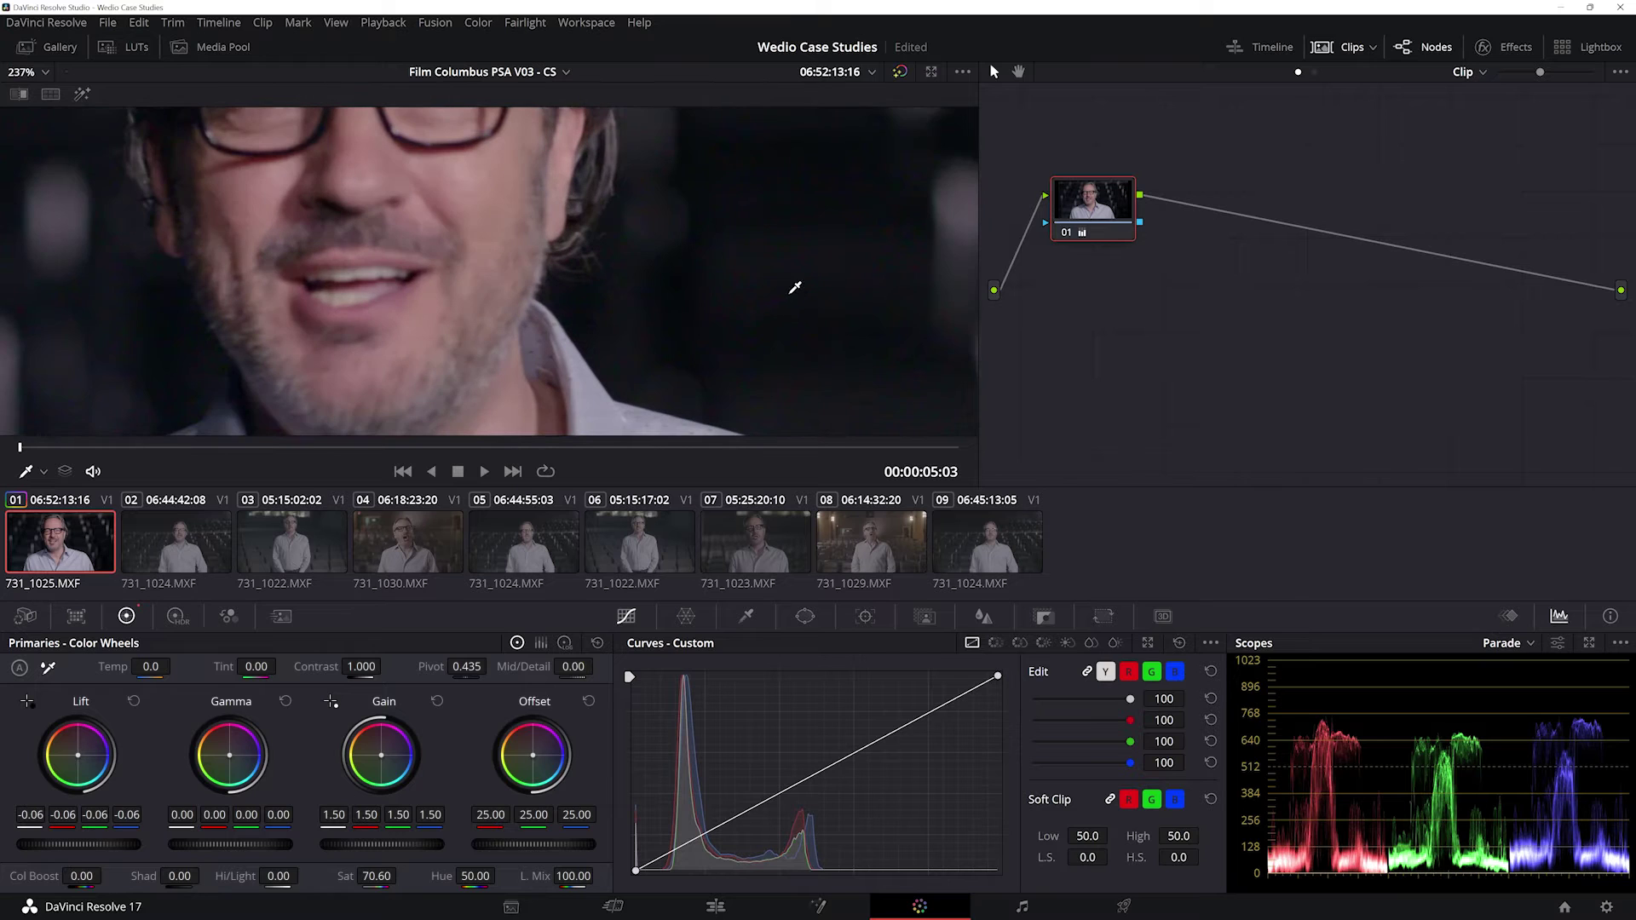
# Try 3-frame temporal noise reduction in Motion Effects, then reset node 01's noise reduction to 0
pyautogui.click(284, 616)
pyautogui.click(120, 690)
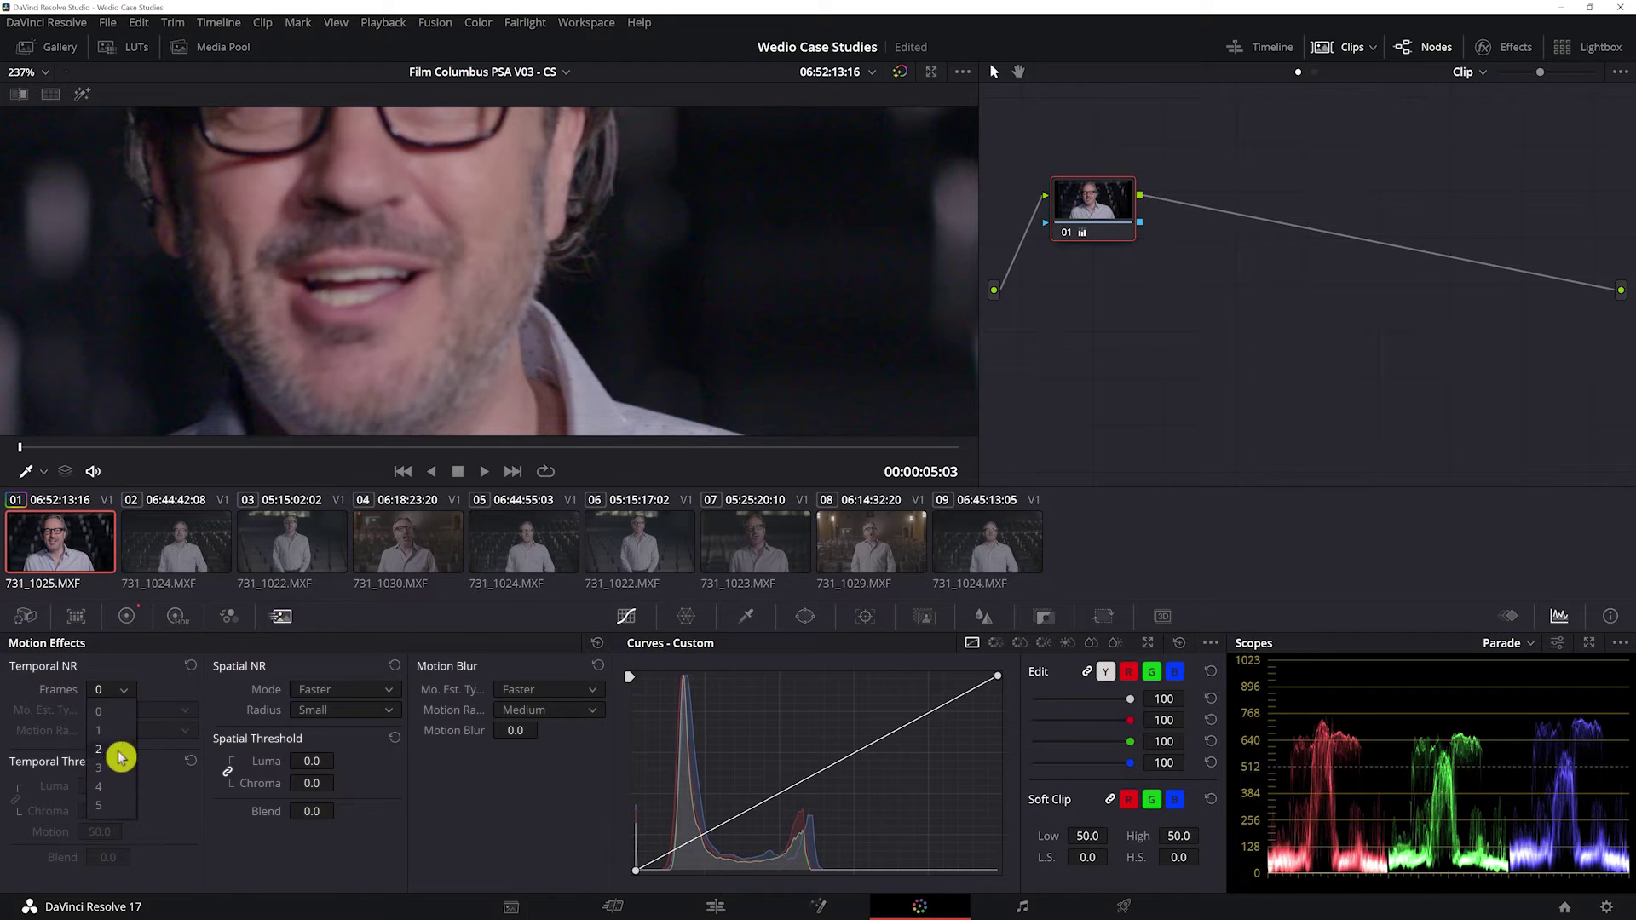
pyautogui.click(109, 768)
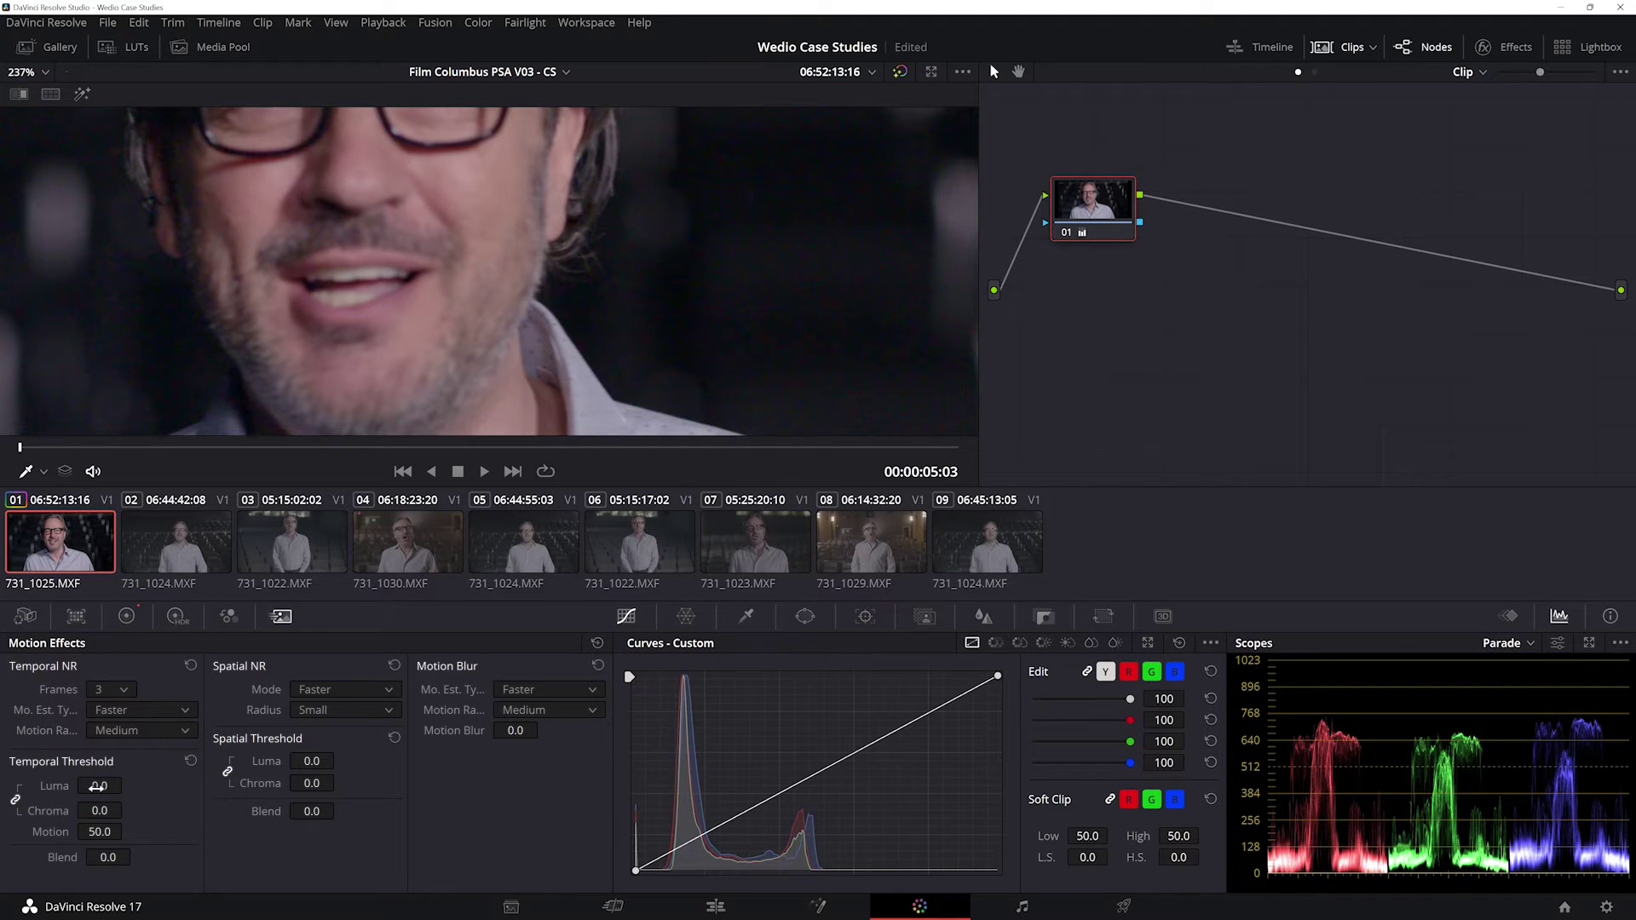
pyautogui.moveTo(128, 785); pyautogui.dragTo(25, 794)
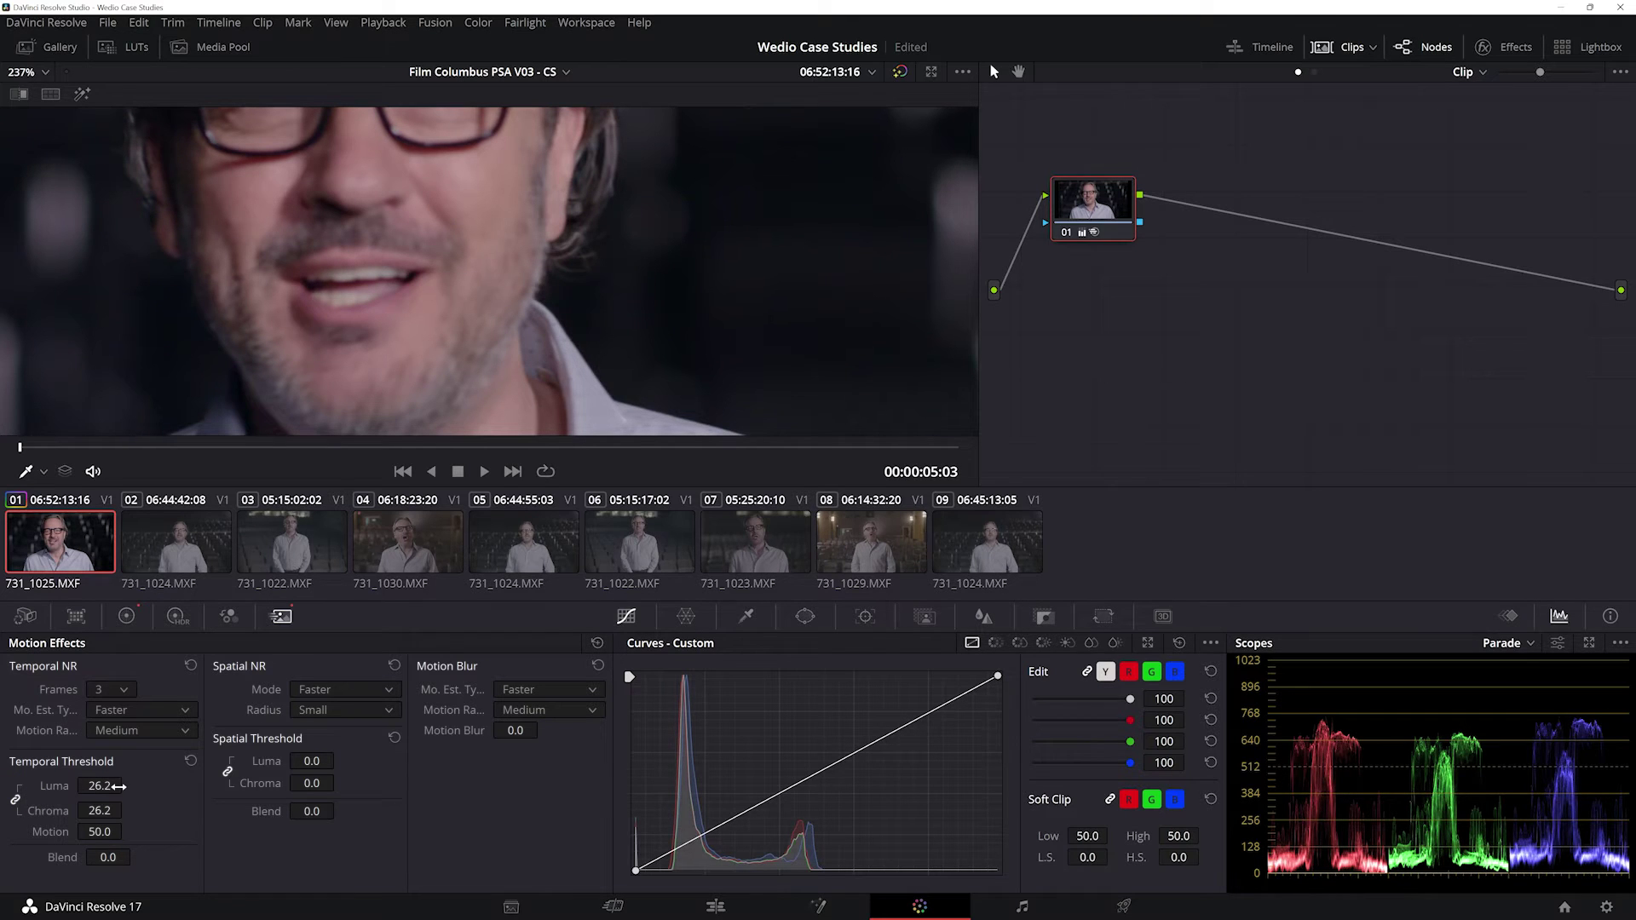
pyautogui.click(599, 644)
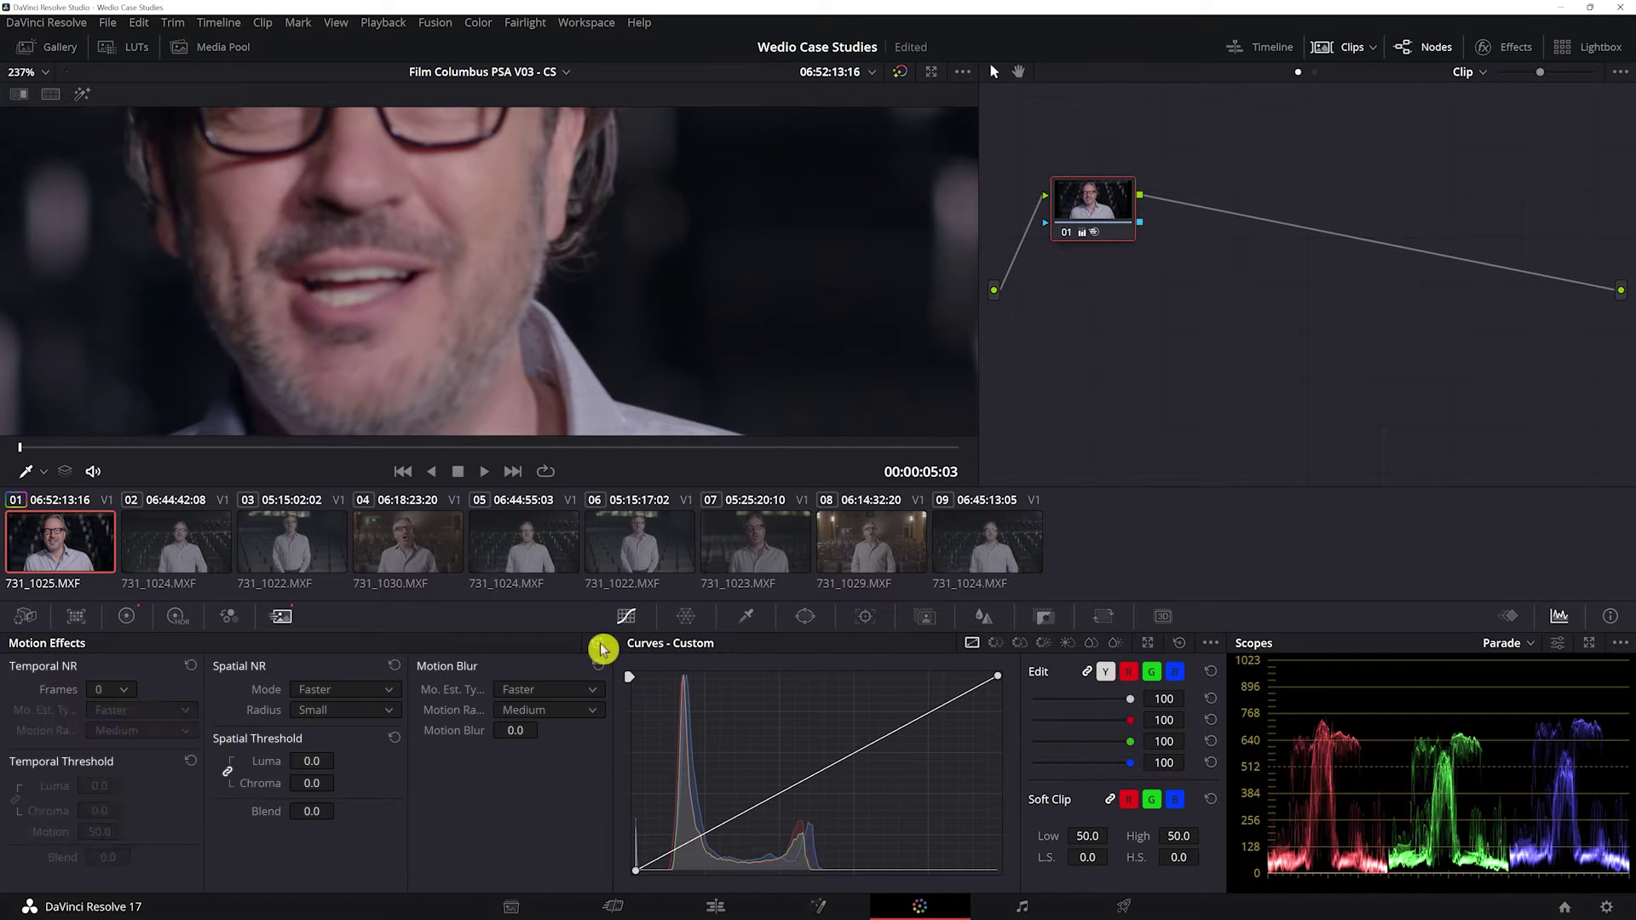
# Add serial node 02 after node 01 and move it right in the graph
pyautogui.rightClick(1116, 210)
pyautogui.moveTo(1216, 292)
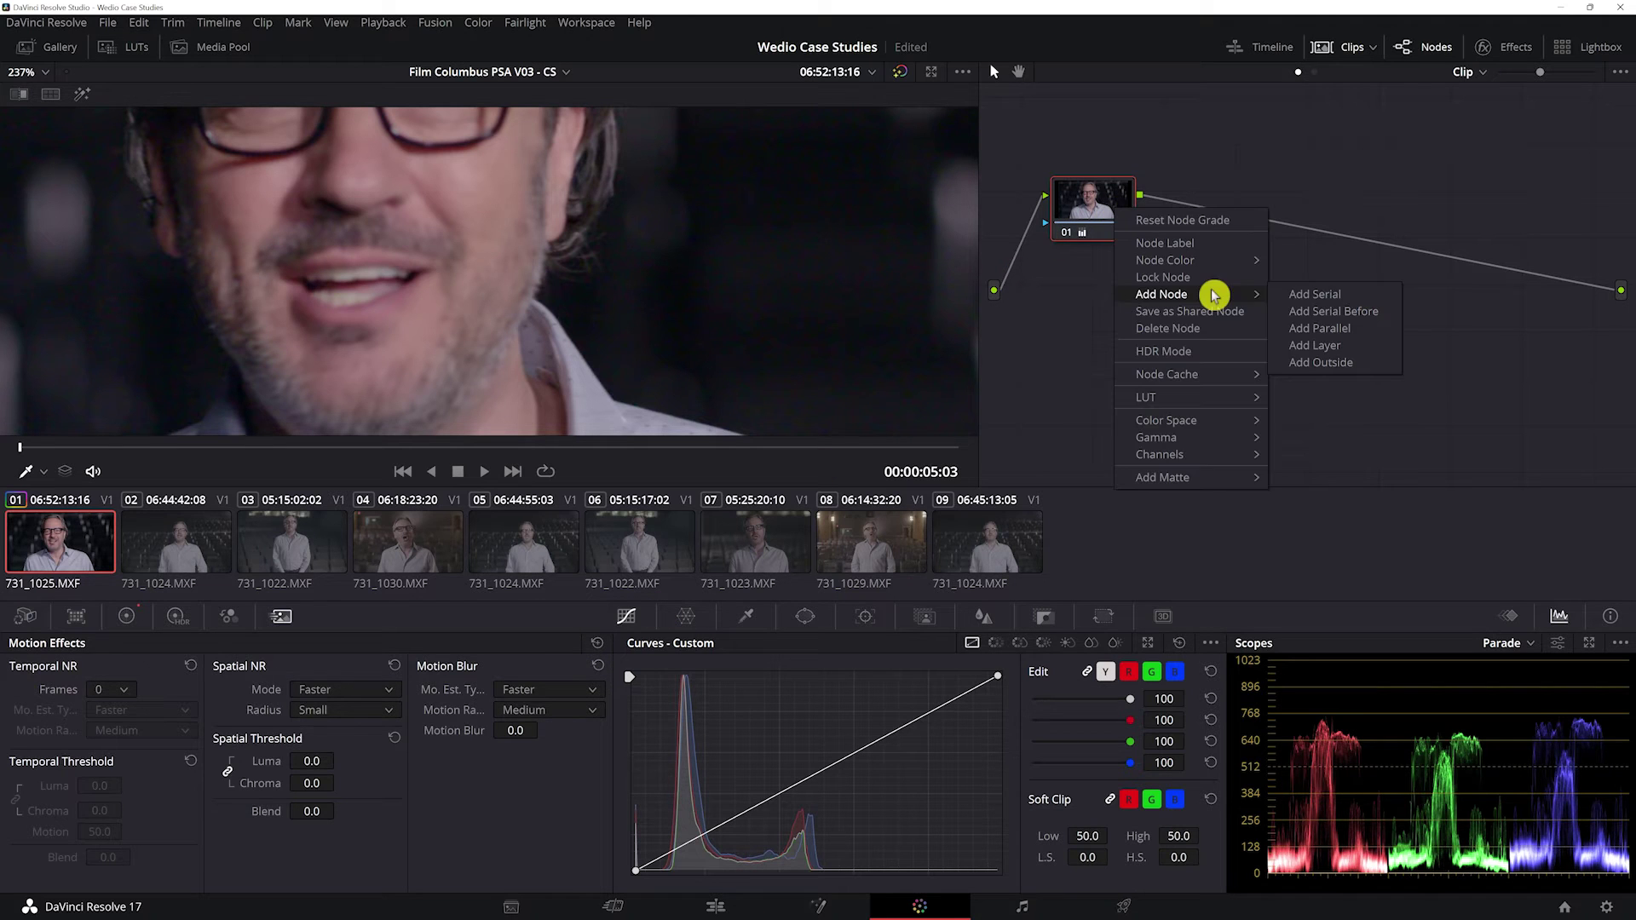
pyautogui.click(1304, 301)
pyautogui.moveTo(1235, 212); pyautogui.dragTo(1295, 210)
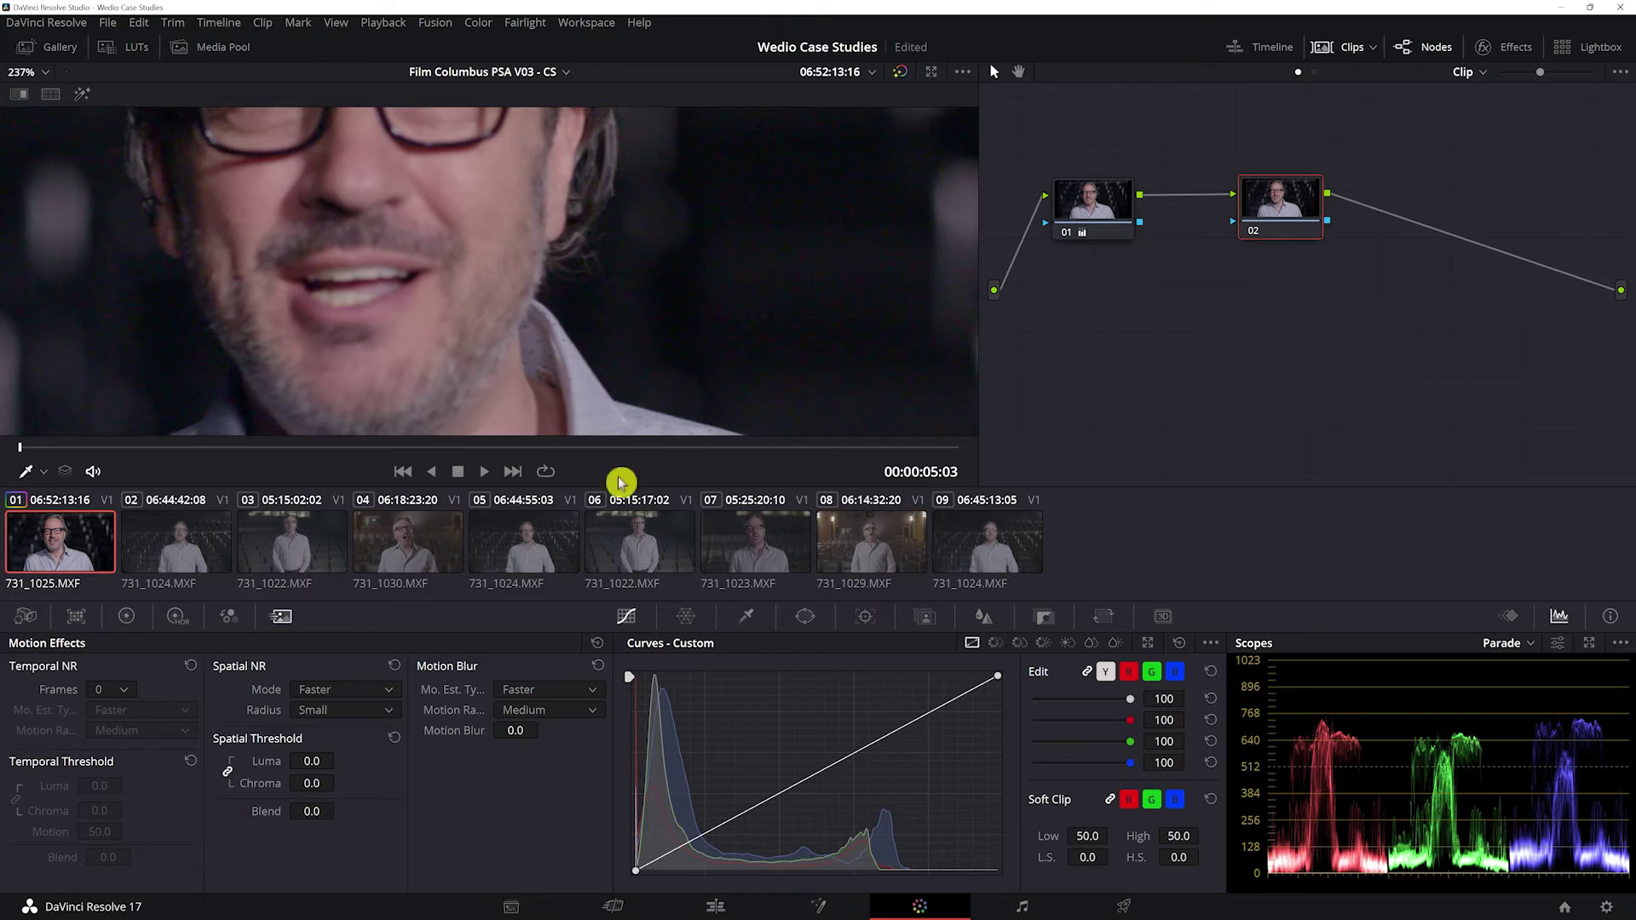
# Give node 02 3-frame temporal noise reduction with a 19.6 threshold
pyautogui.click(115, 691)
pyautogui.click(133, 775)
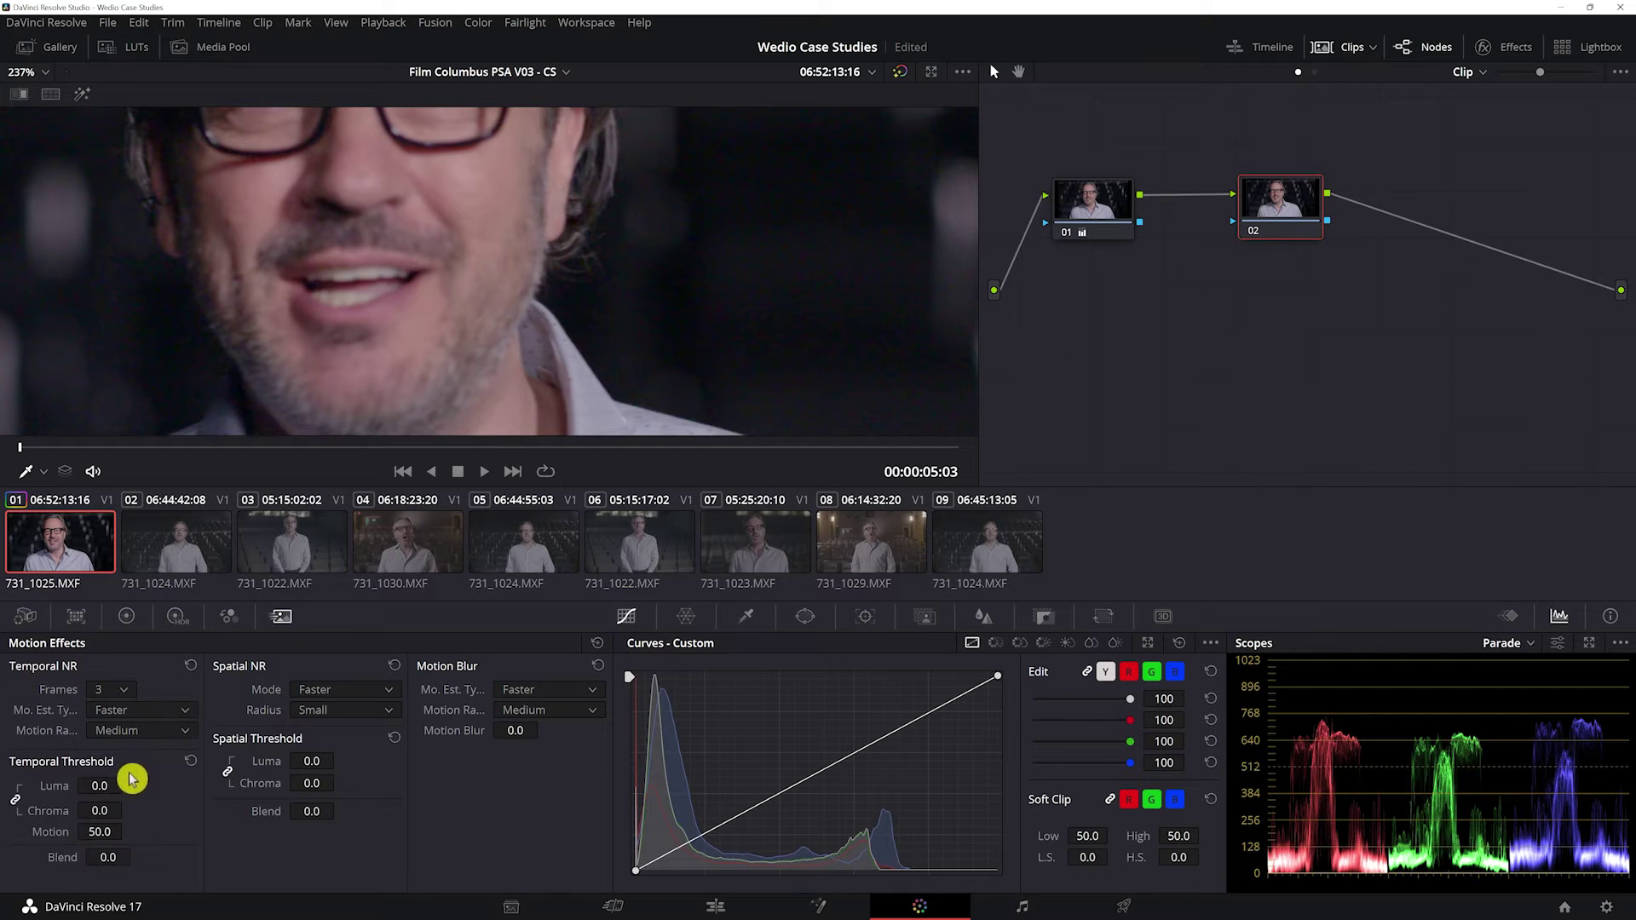
pyautogui.moveTo(127, 785); pyautogui.dragTo(126, 785)
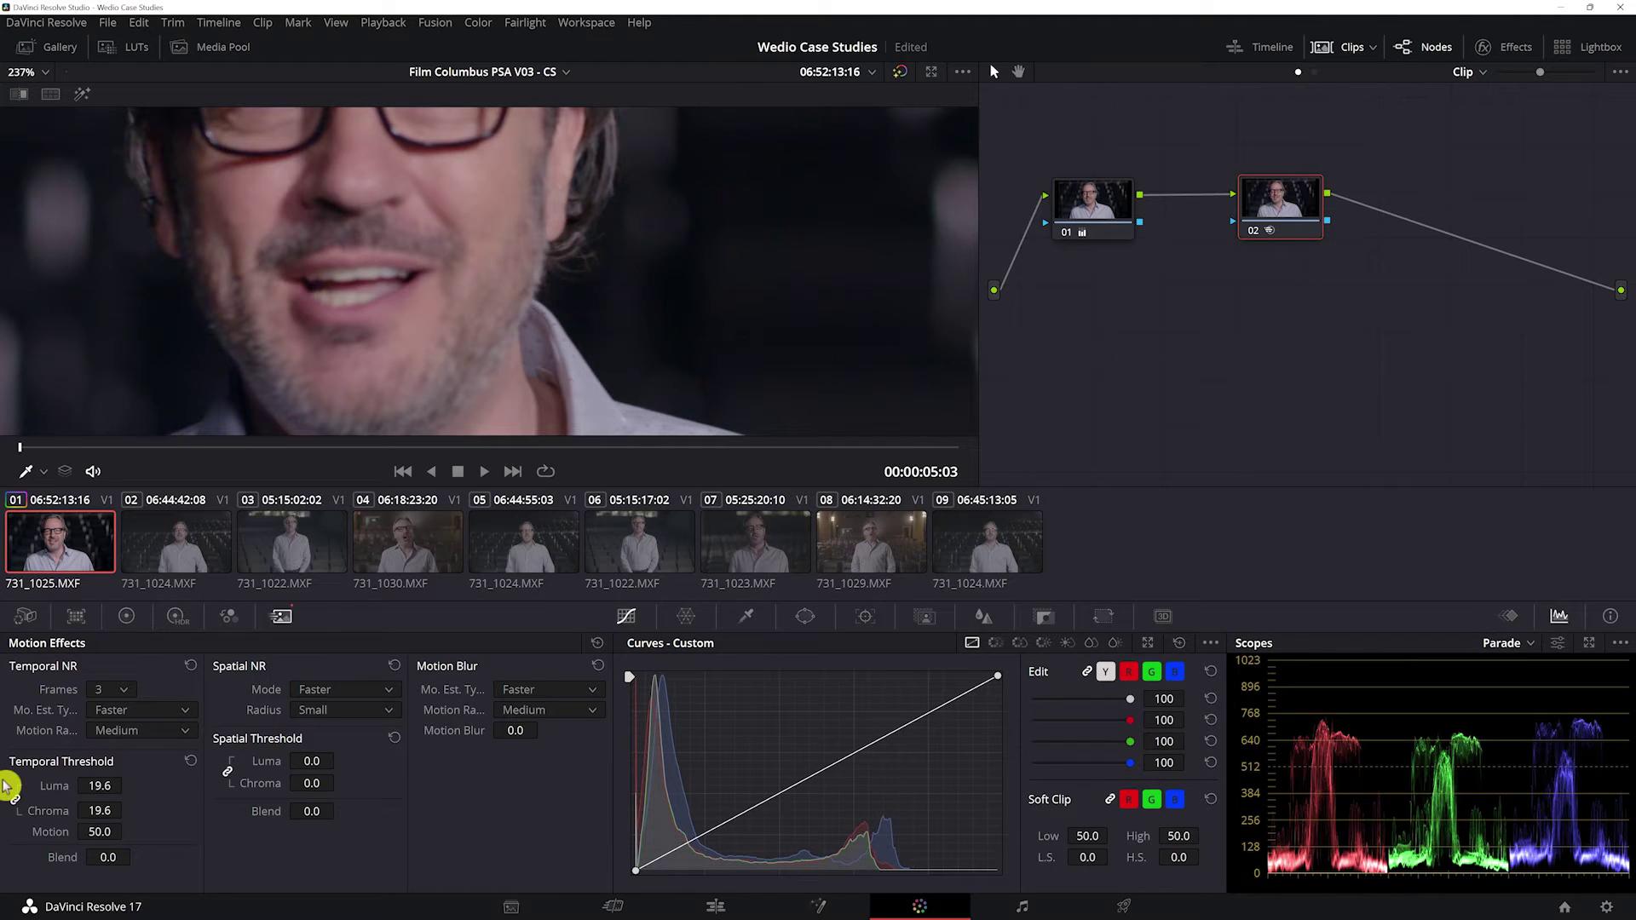
pyautogui.moveTo(1266, 220); pyautogui.dragTo(1337, 223)
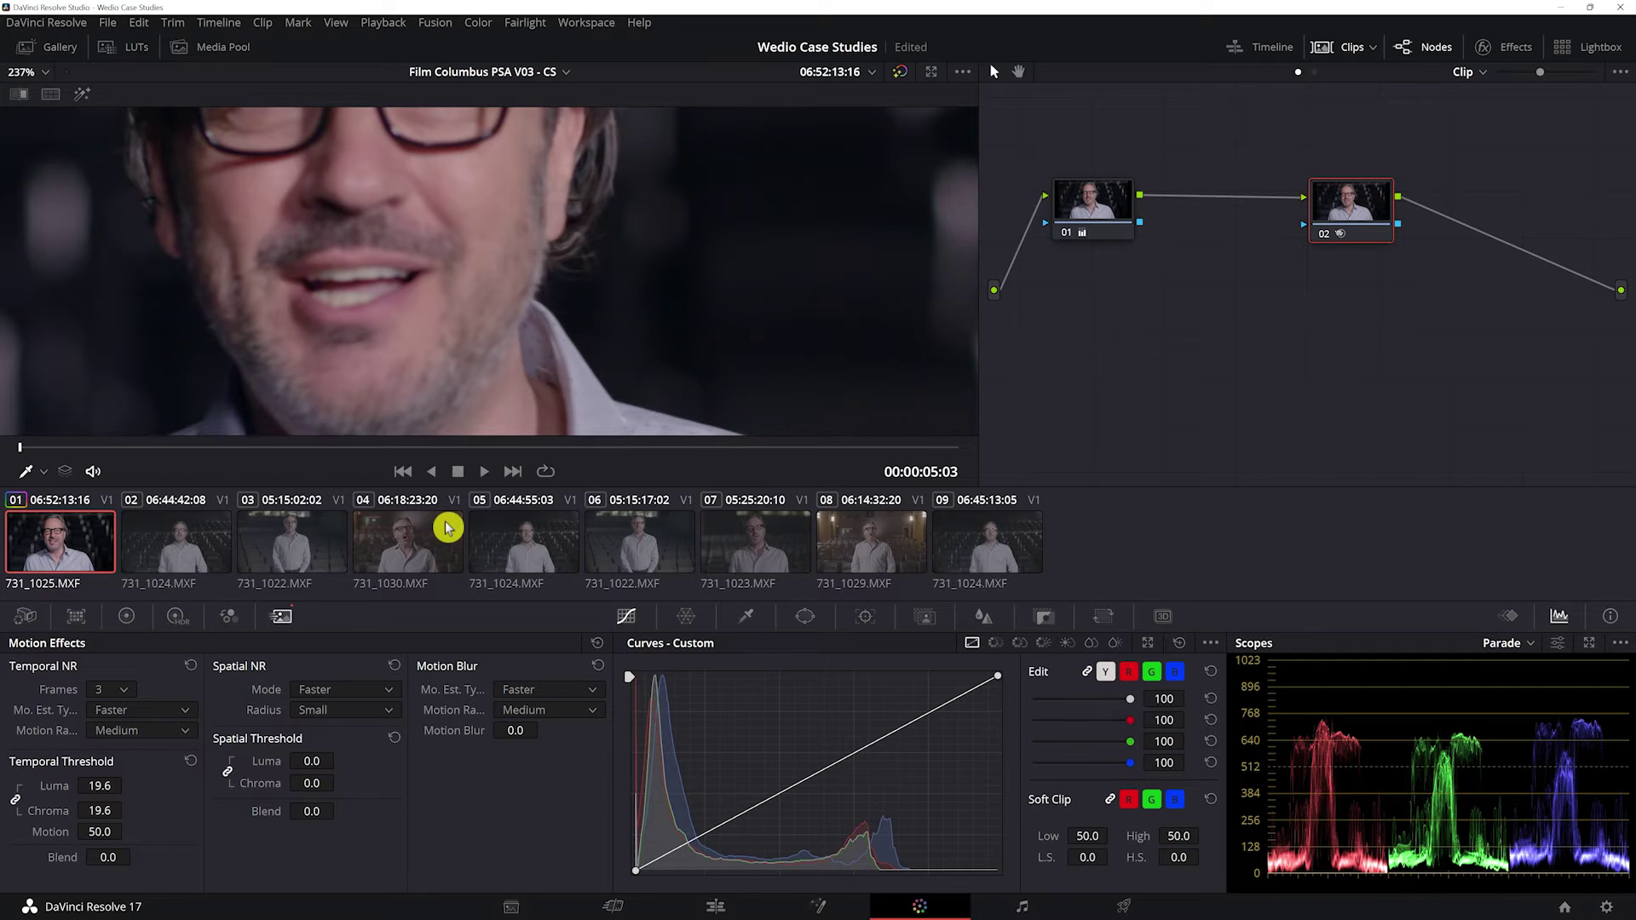
pyautogui.press('space')
pyautogui.press('space')
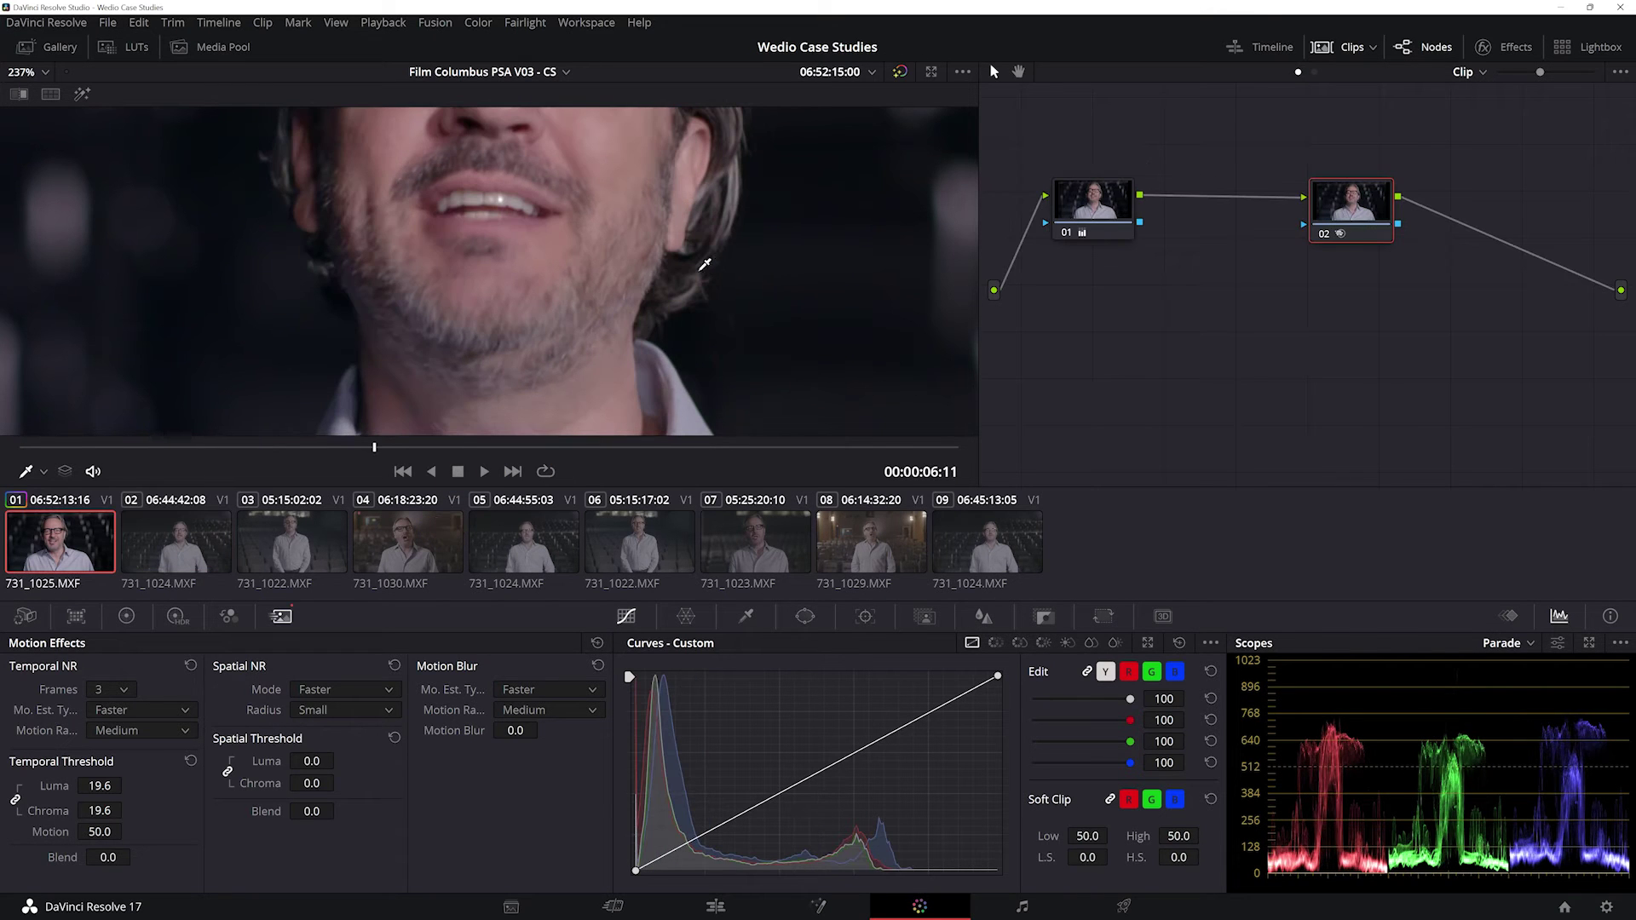
pyautogui.scroll(-10, 705, 265)
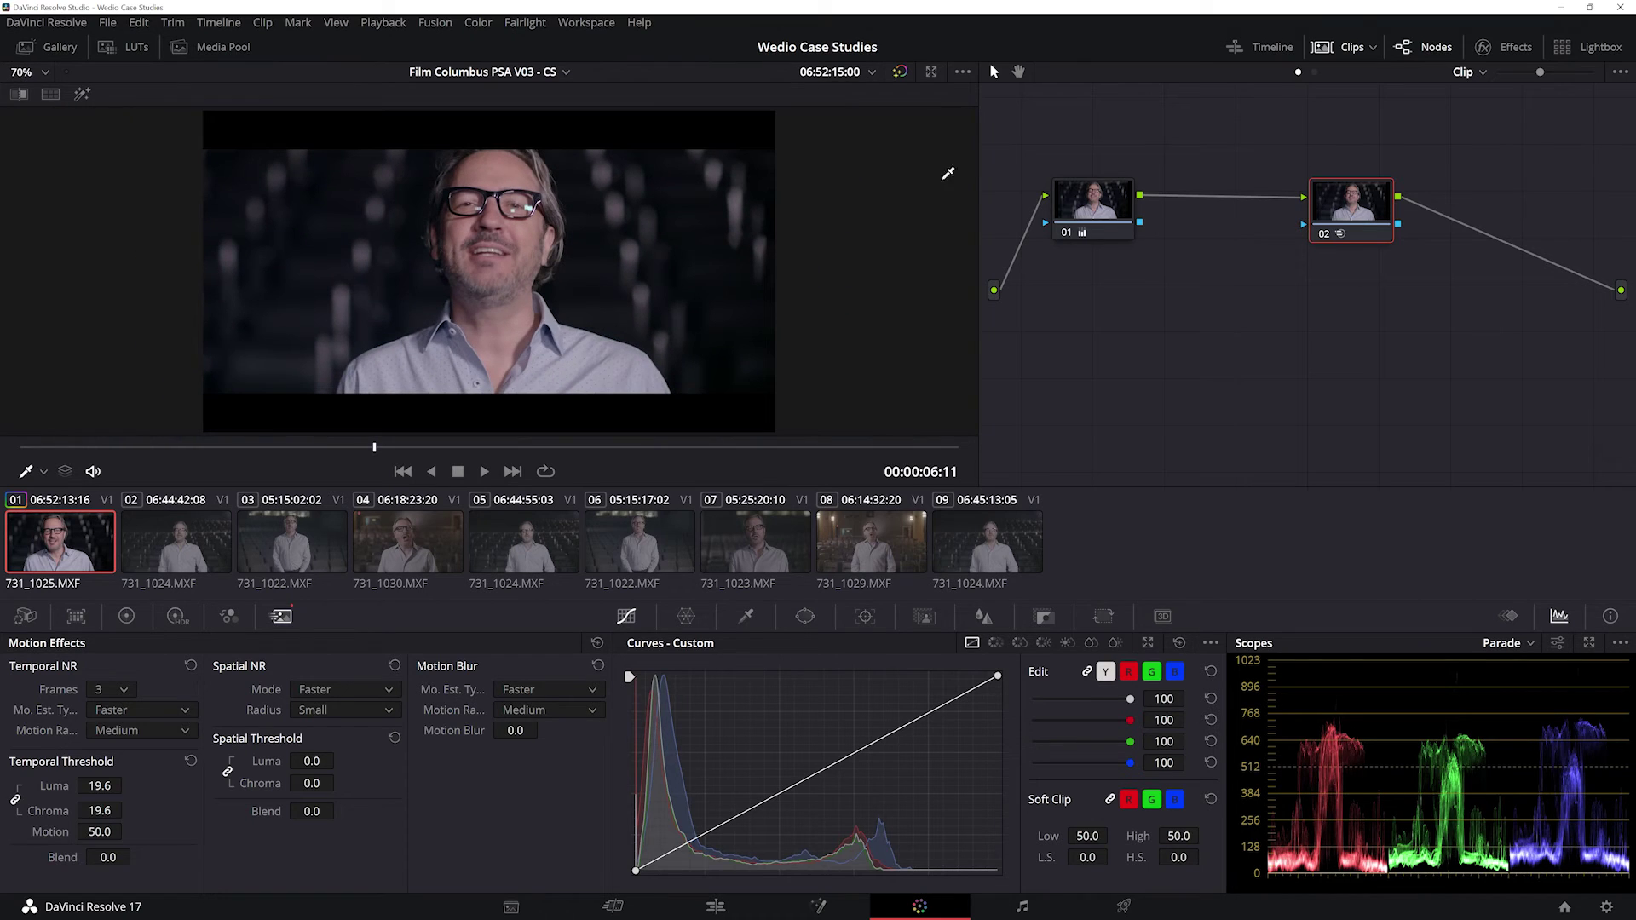
# Insert a new serial node right after node 01
pyautogui.click(1075, 217)
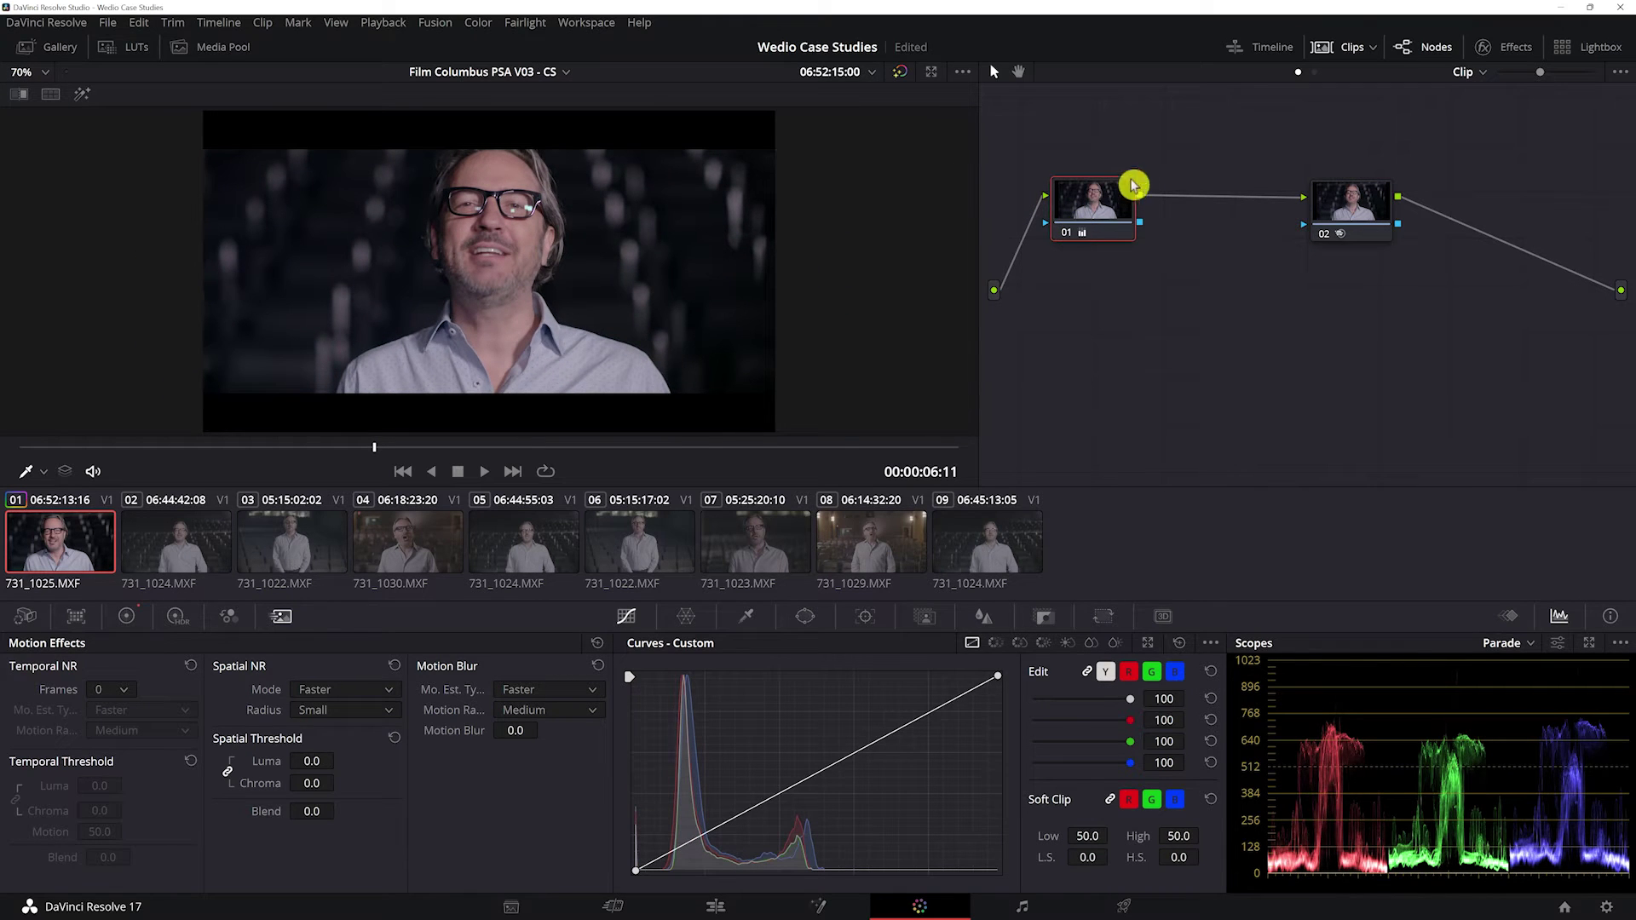
pyautogui.rightClick(1117, 206)
pyautogui.moveTo(1235, 287)
pyautogui.click(1308, 287)
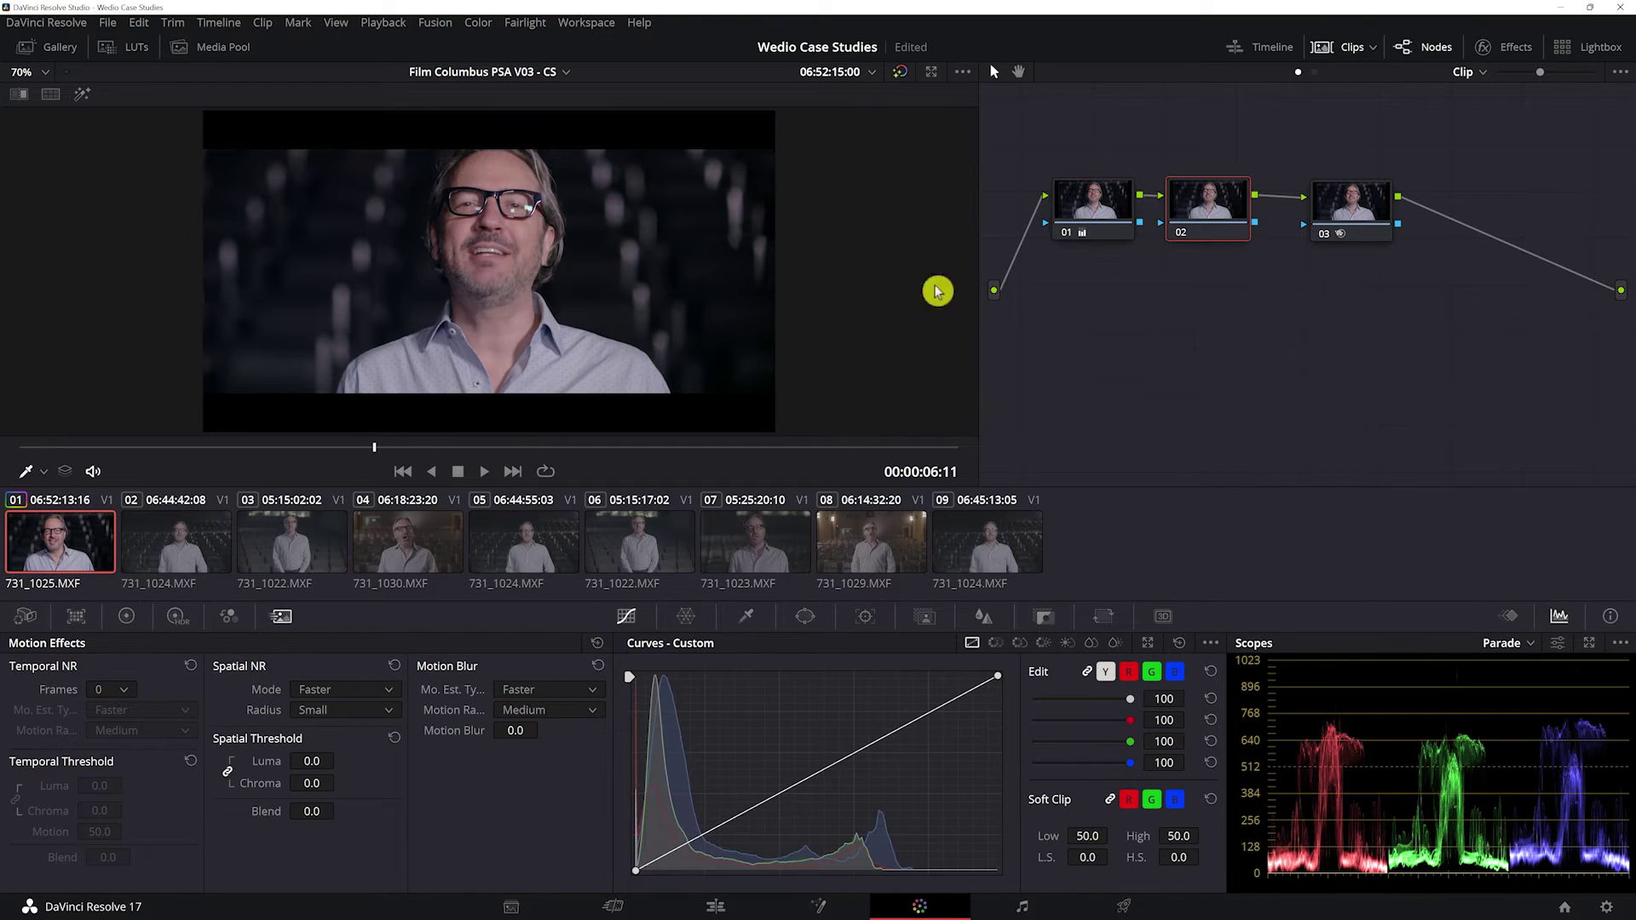
# Key the face skin tone with the HSL qualifier, widen it across the face, and set Blur Radius 57.0
pyautogui.click(746, 616)
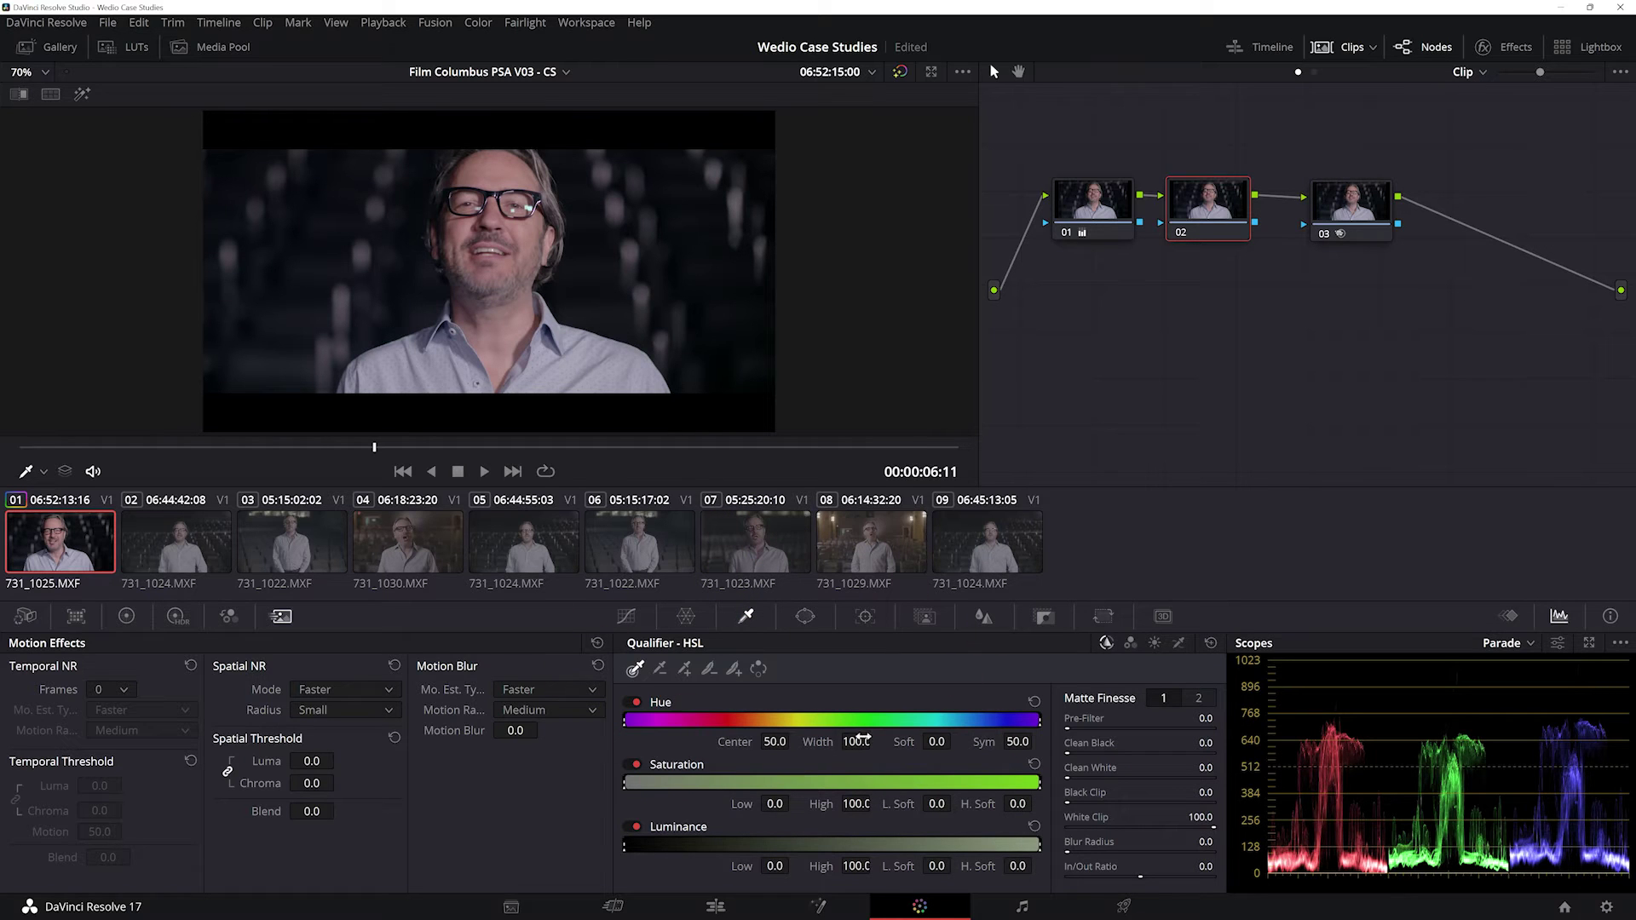
pyautogui.click(136, 615)
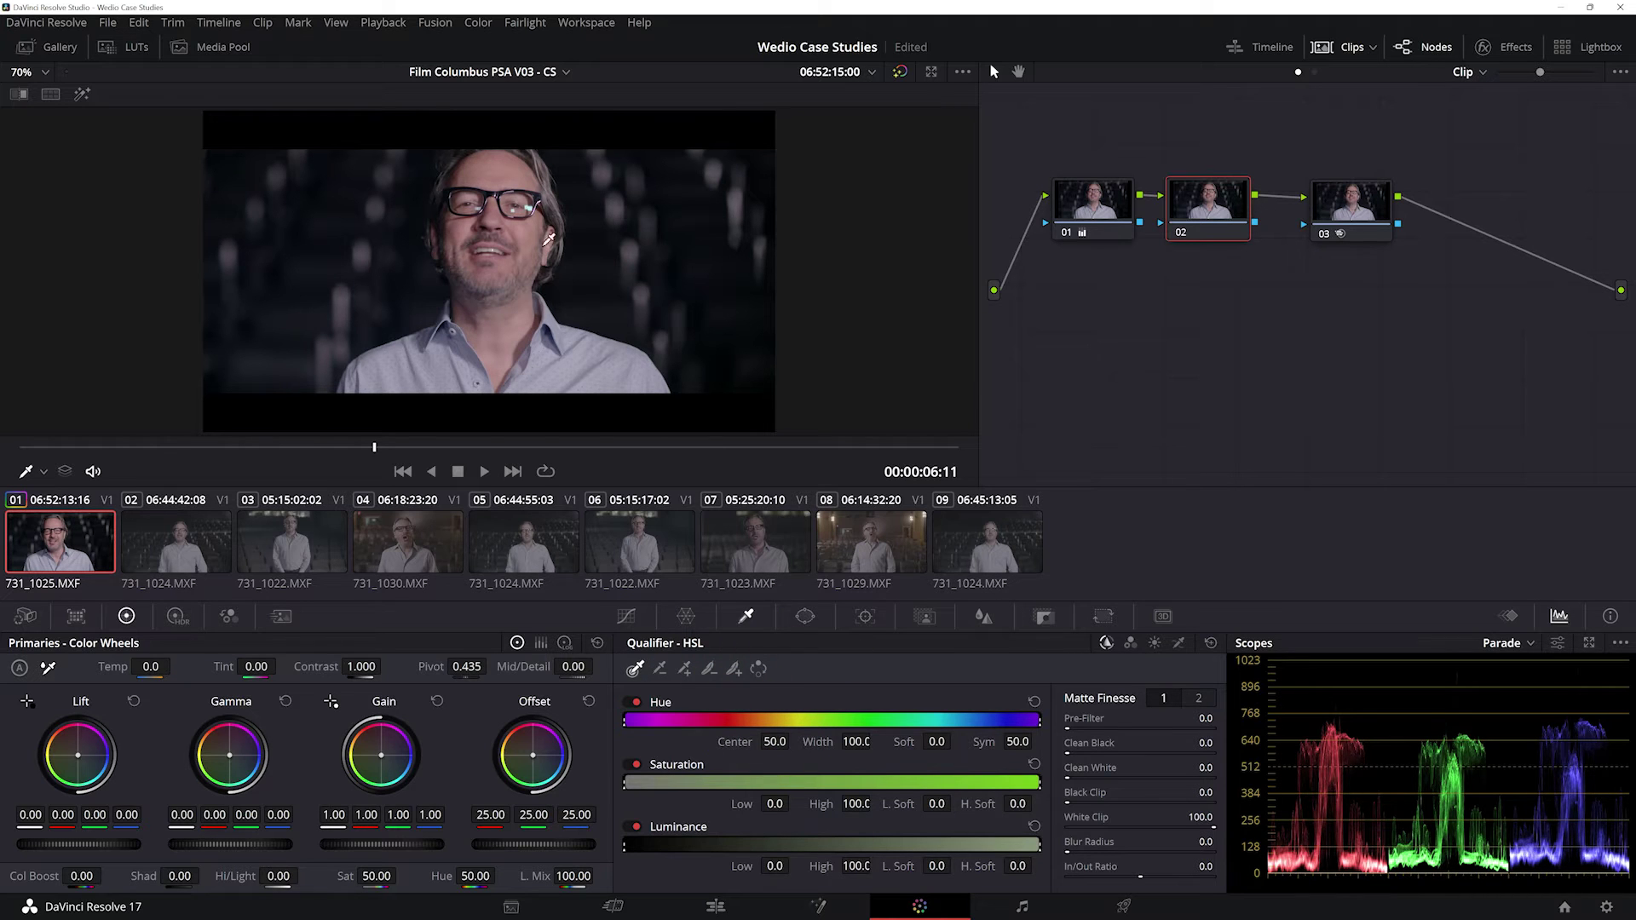
pyautogui.click(521, 236)
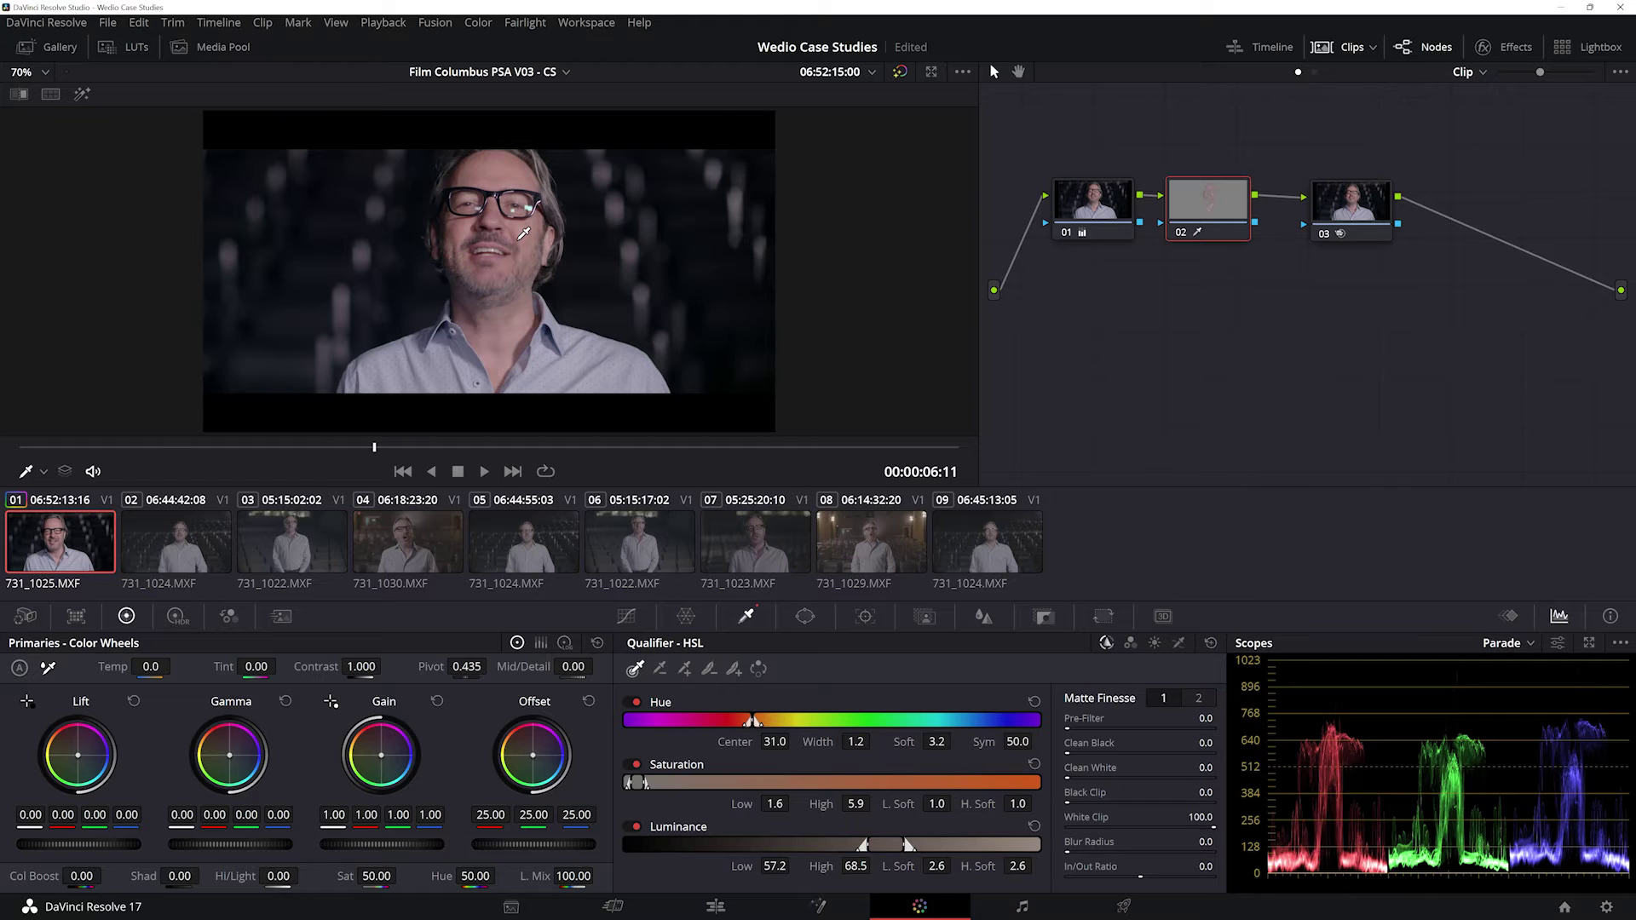
pyautogui.hotkey('shift', 'h')
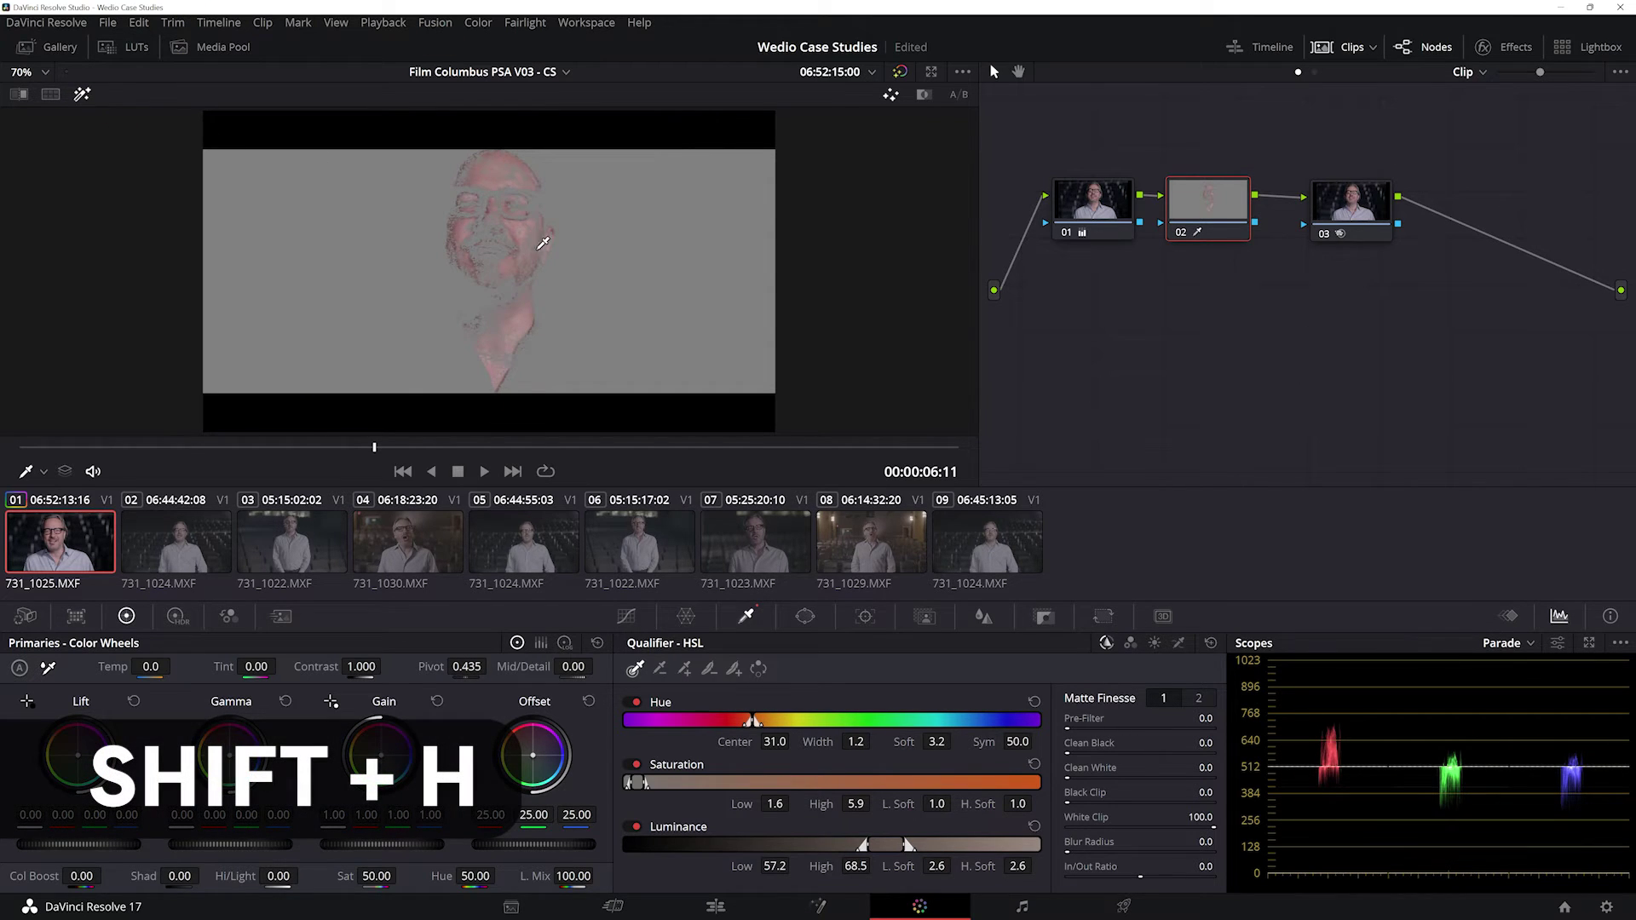
pyautogui.moveTo(543, 243); pyautogui.dragTo(470, 276)
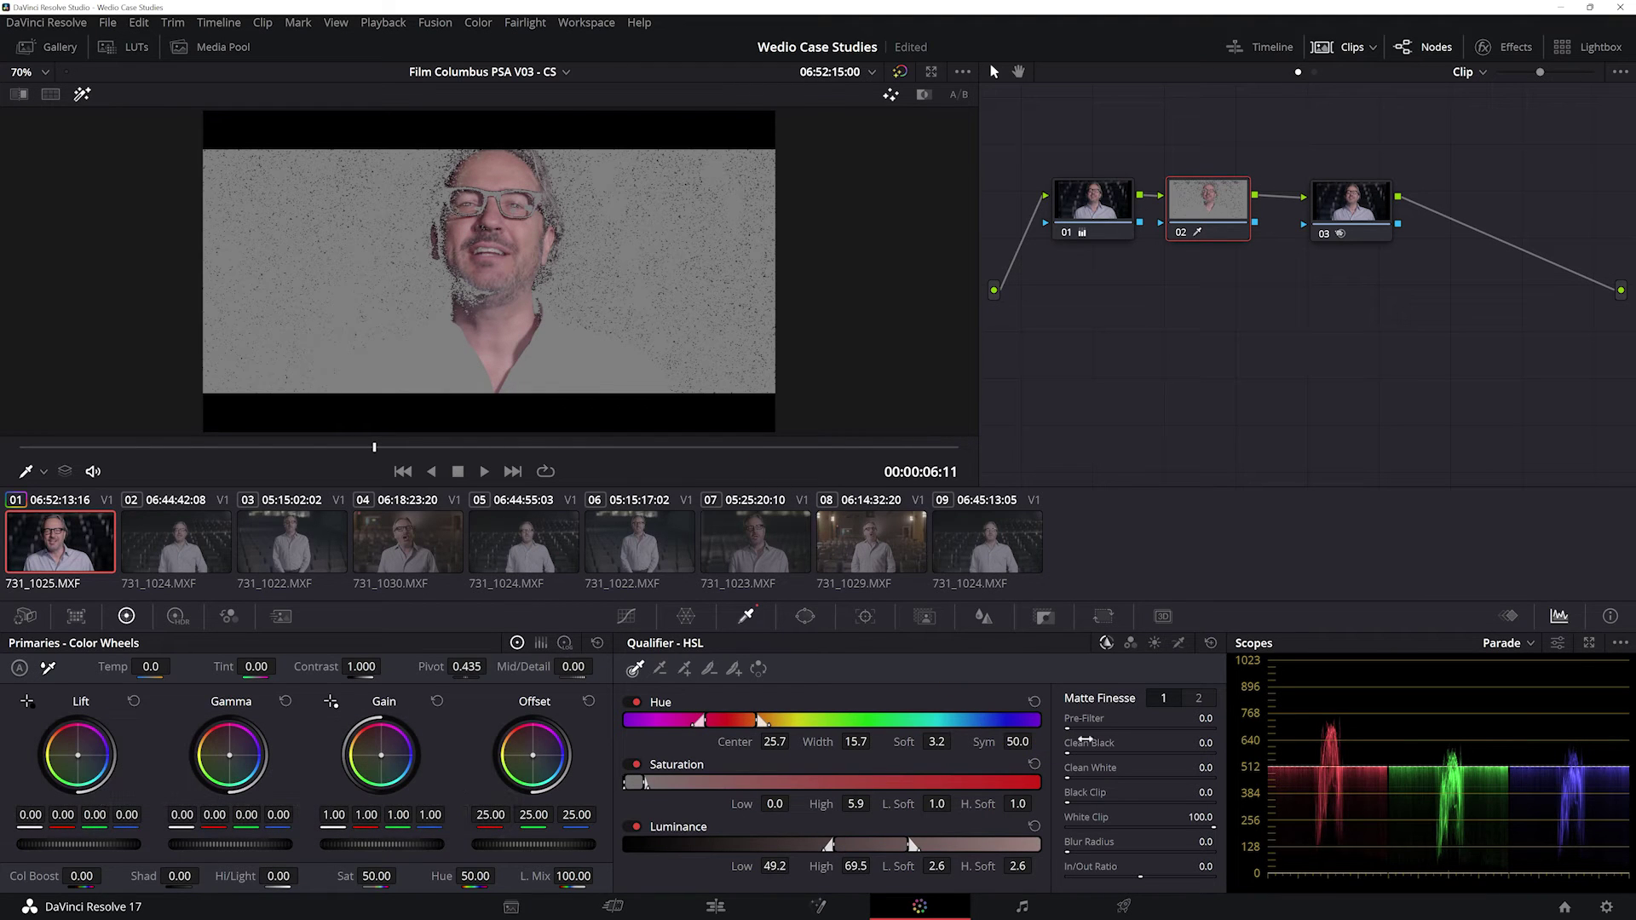
pyautogui.moveTo(1205, 842); pyautogui.dragTo(1351, 842)
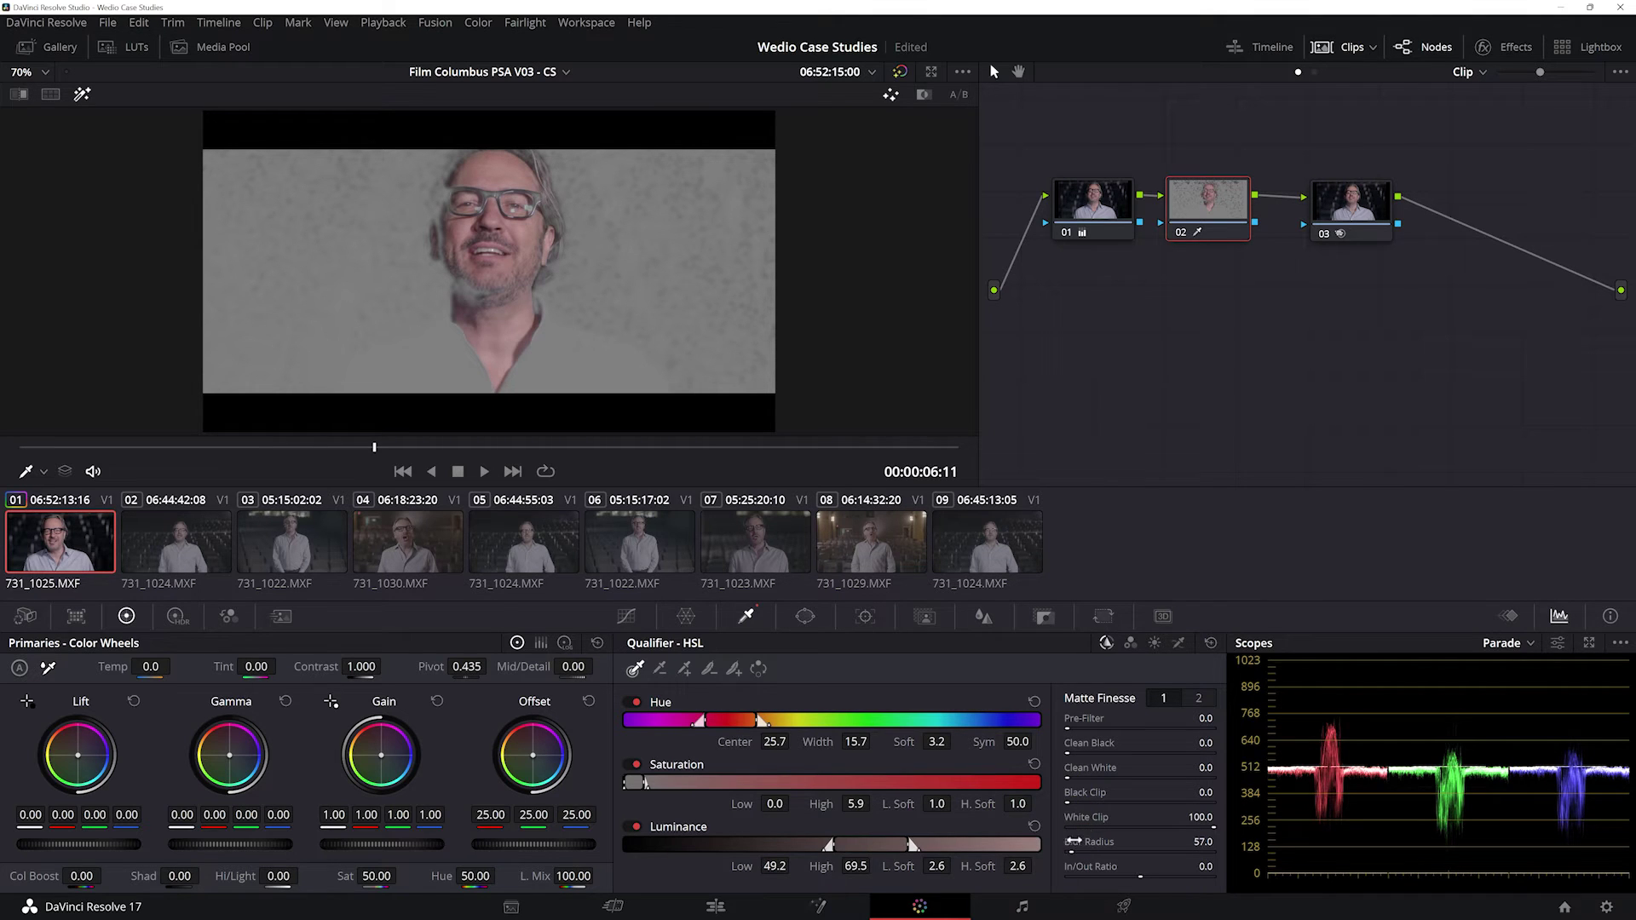
# Raise the matte Blur Radius to about 246.2 and loop playback to review the key
pyautogui.moveTo(1201, 842); pyautogui.dragTo(1278, 841)
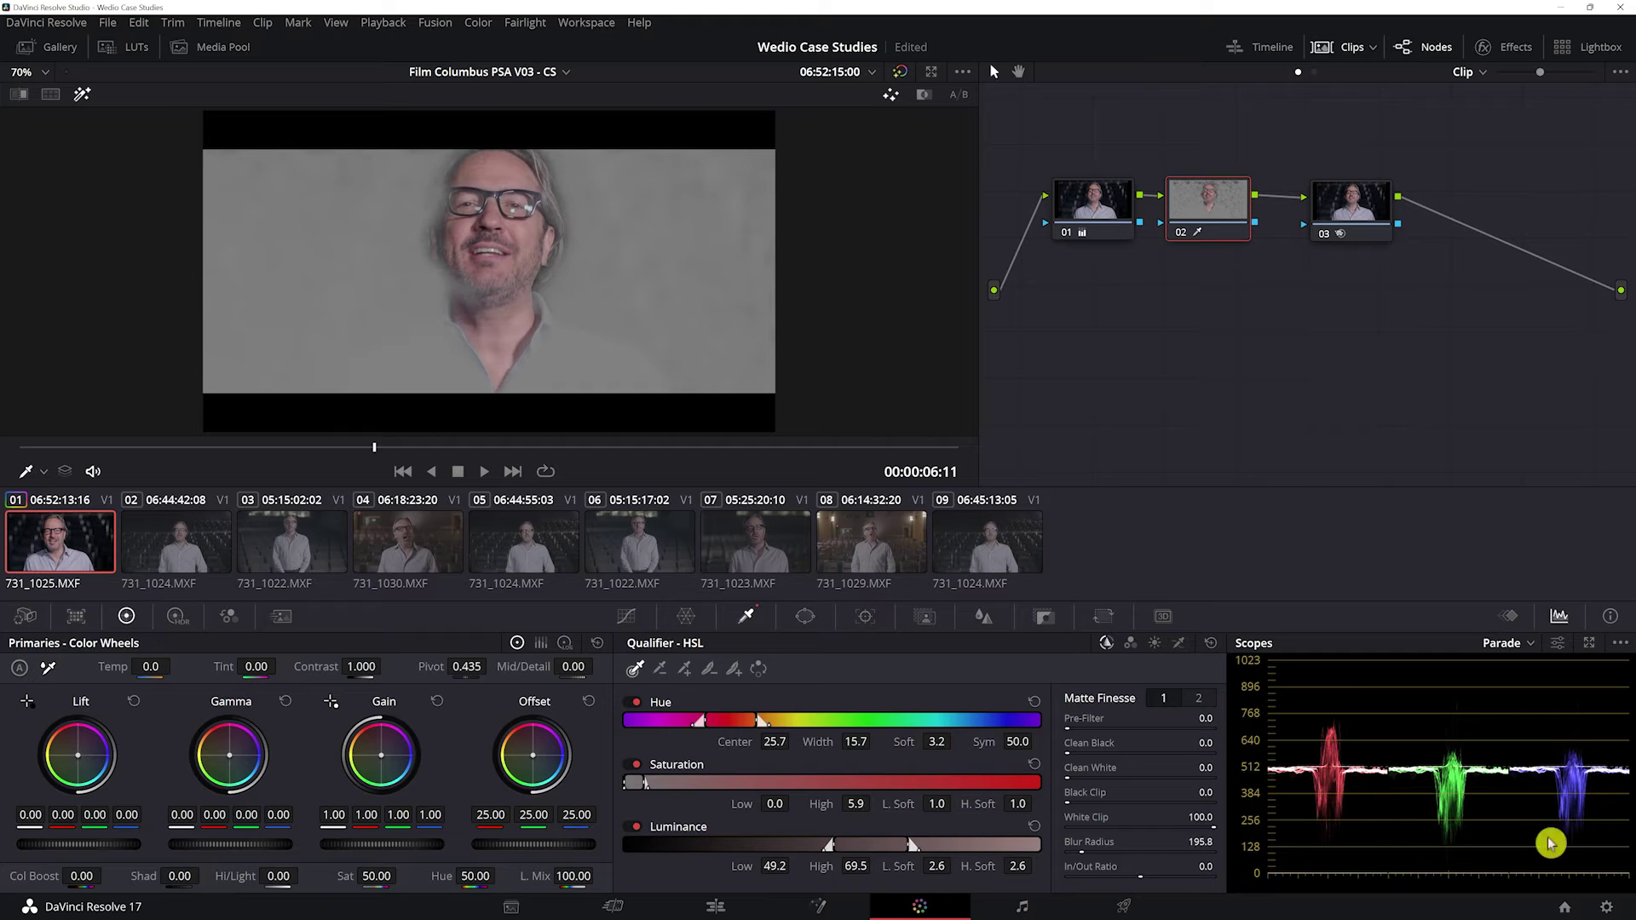
pyautogui.moveTo(1549, 844); pyautogui.dragTo(1548, 844)
pyautogui.moveTo(1200, 842); pyautogui.dragTo(1274, 842)
pyautogui.moveTo(1452, 823); pyautogui.dragTo(1284, 821)
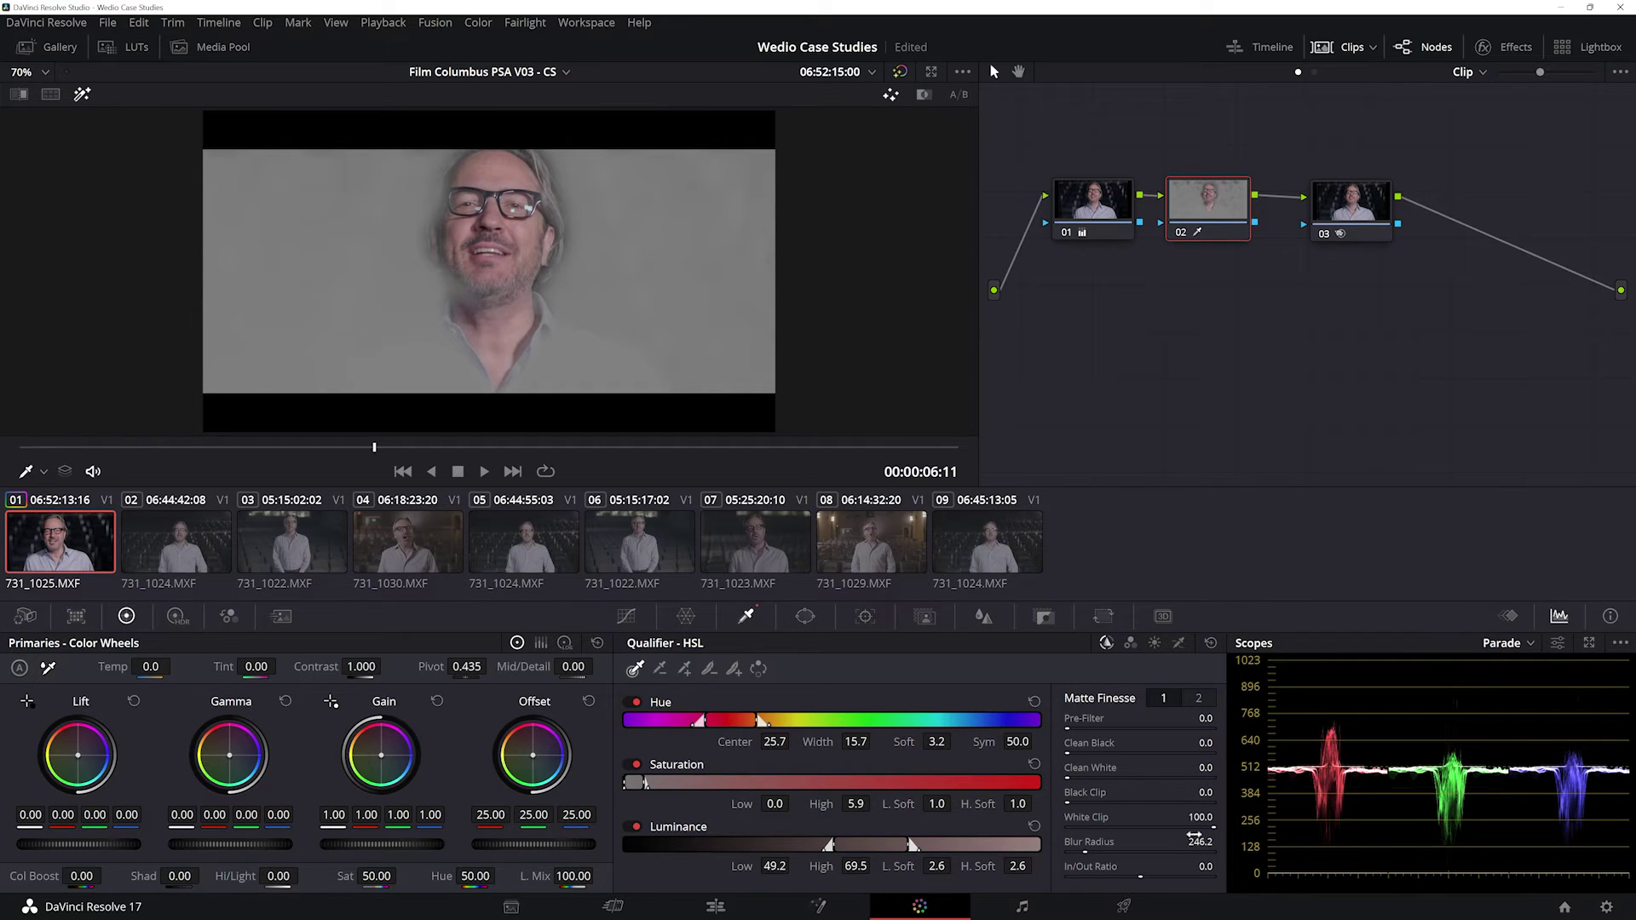
pyautogui.click(1189, 697)
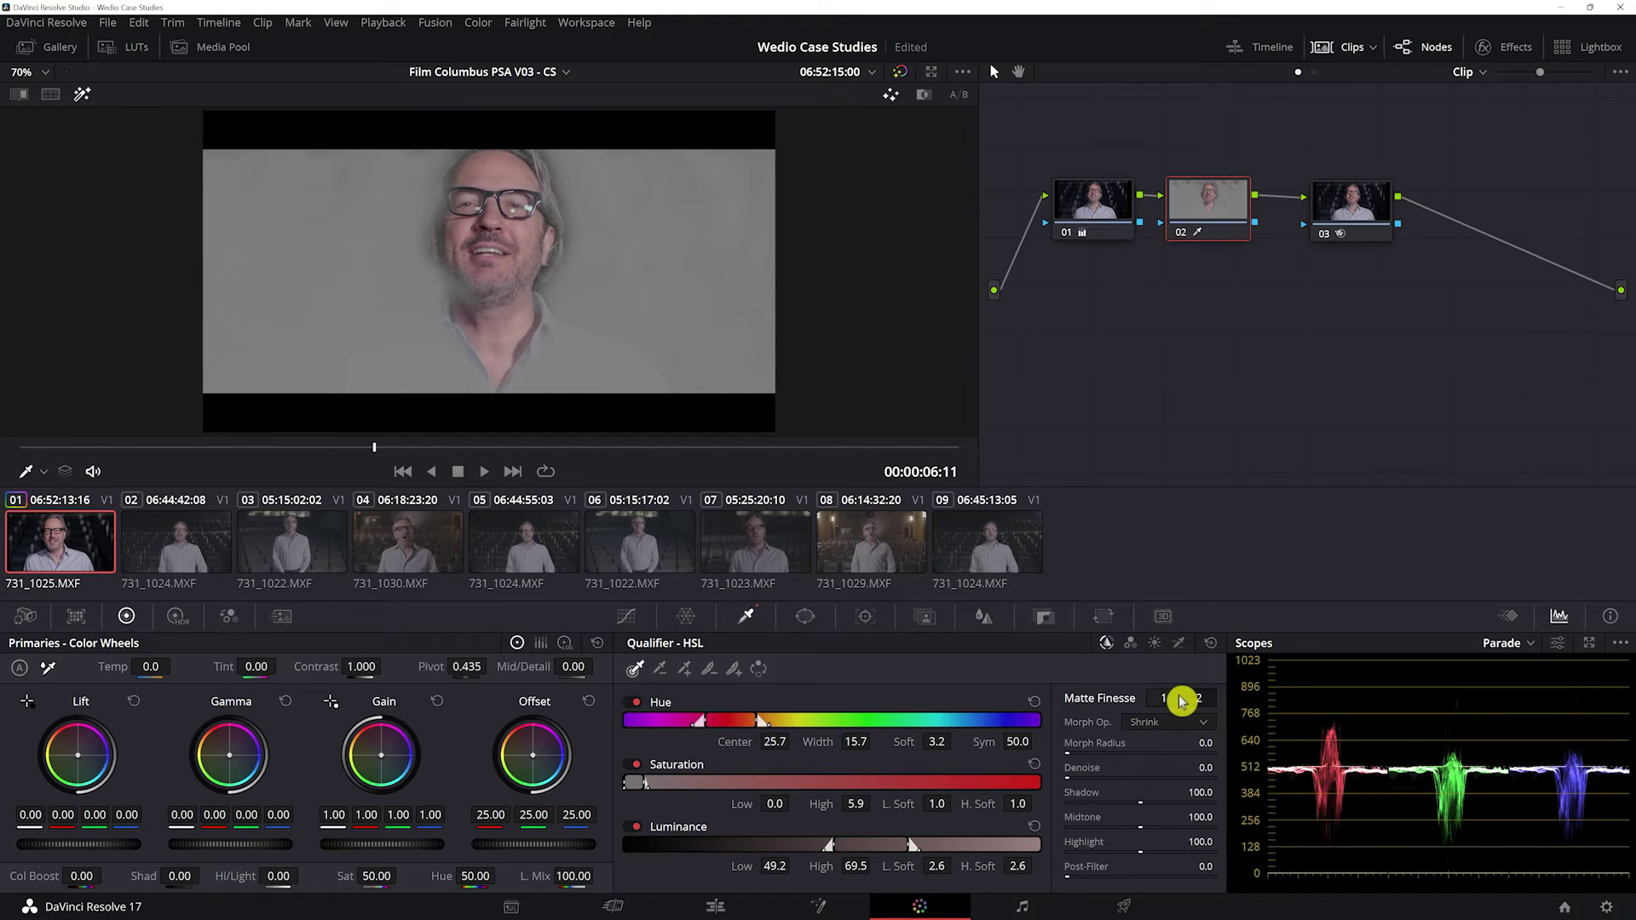
pyautogui.click(1166, 697)
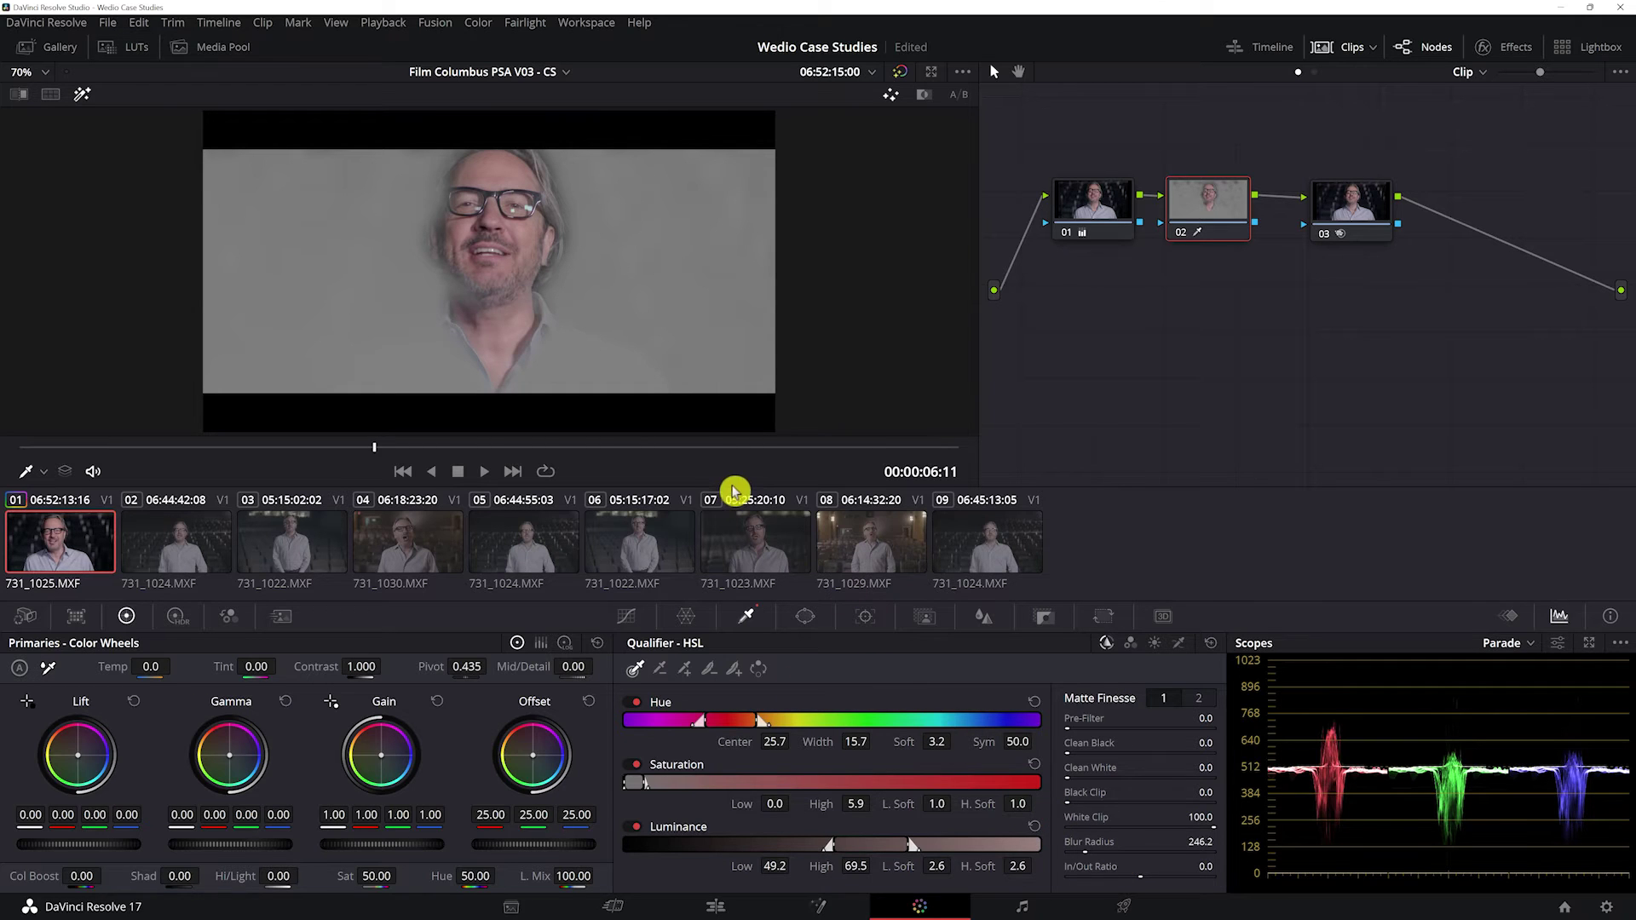
pyautogui.click(545, 471)
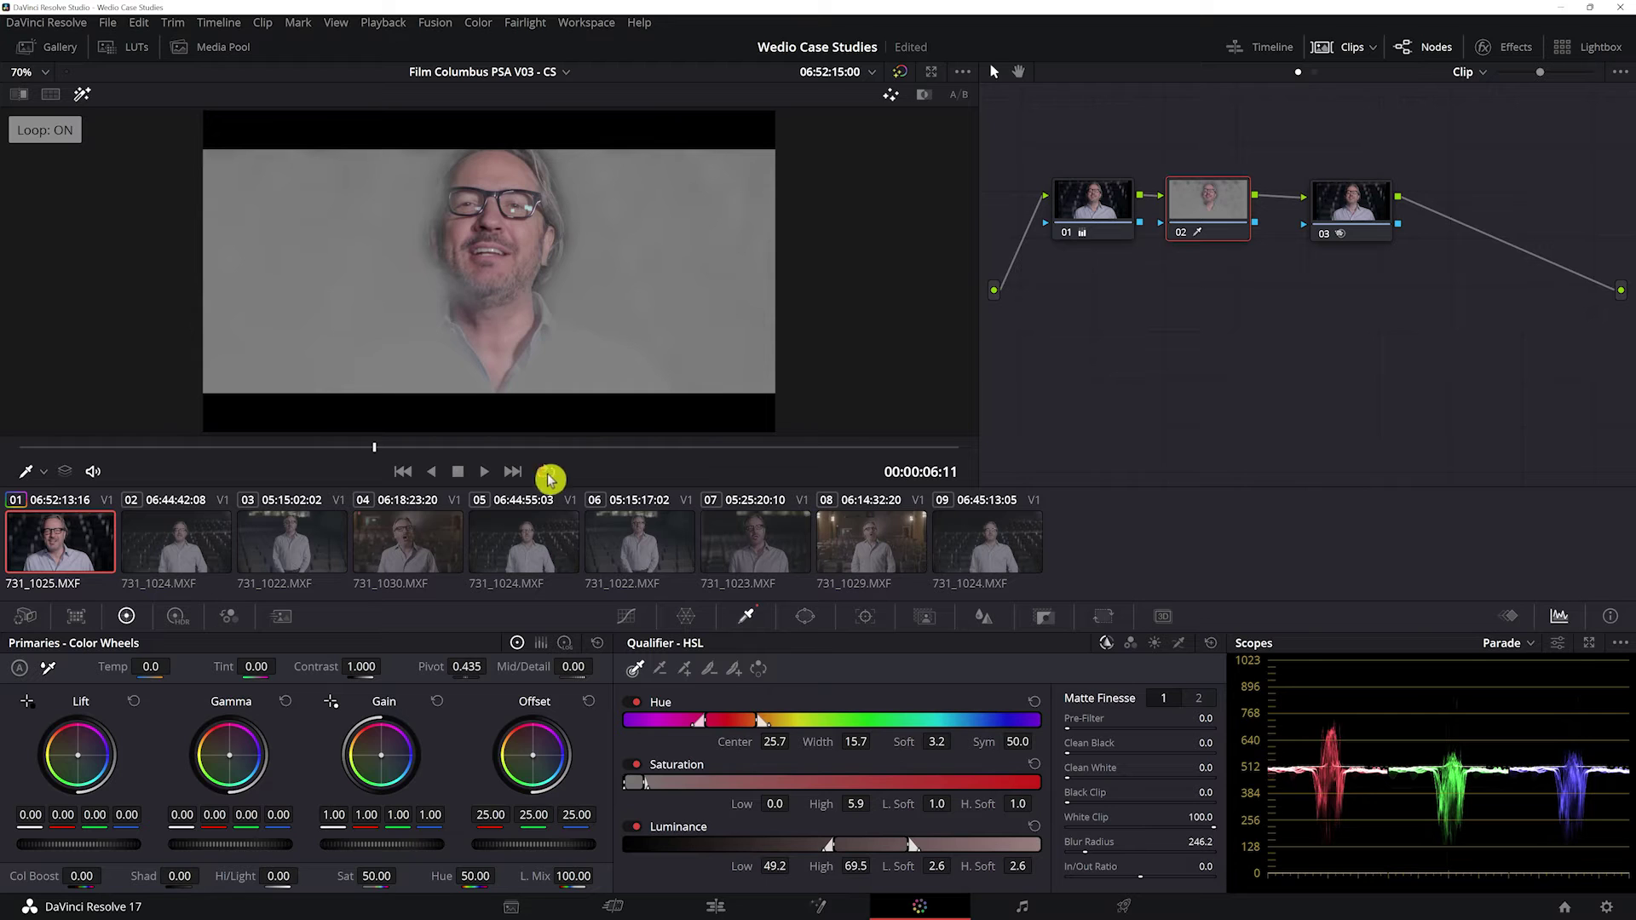
pyautogui.press('space')
pyautogui.press('space')
pyautogui.press('space')
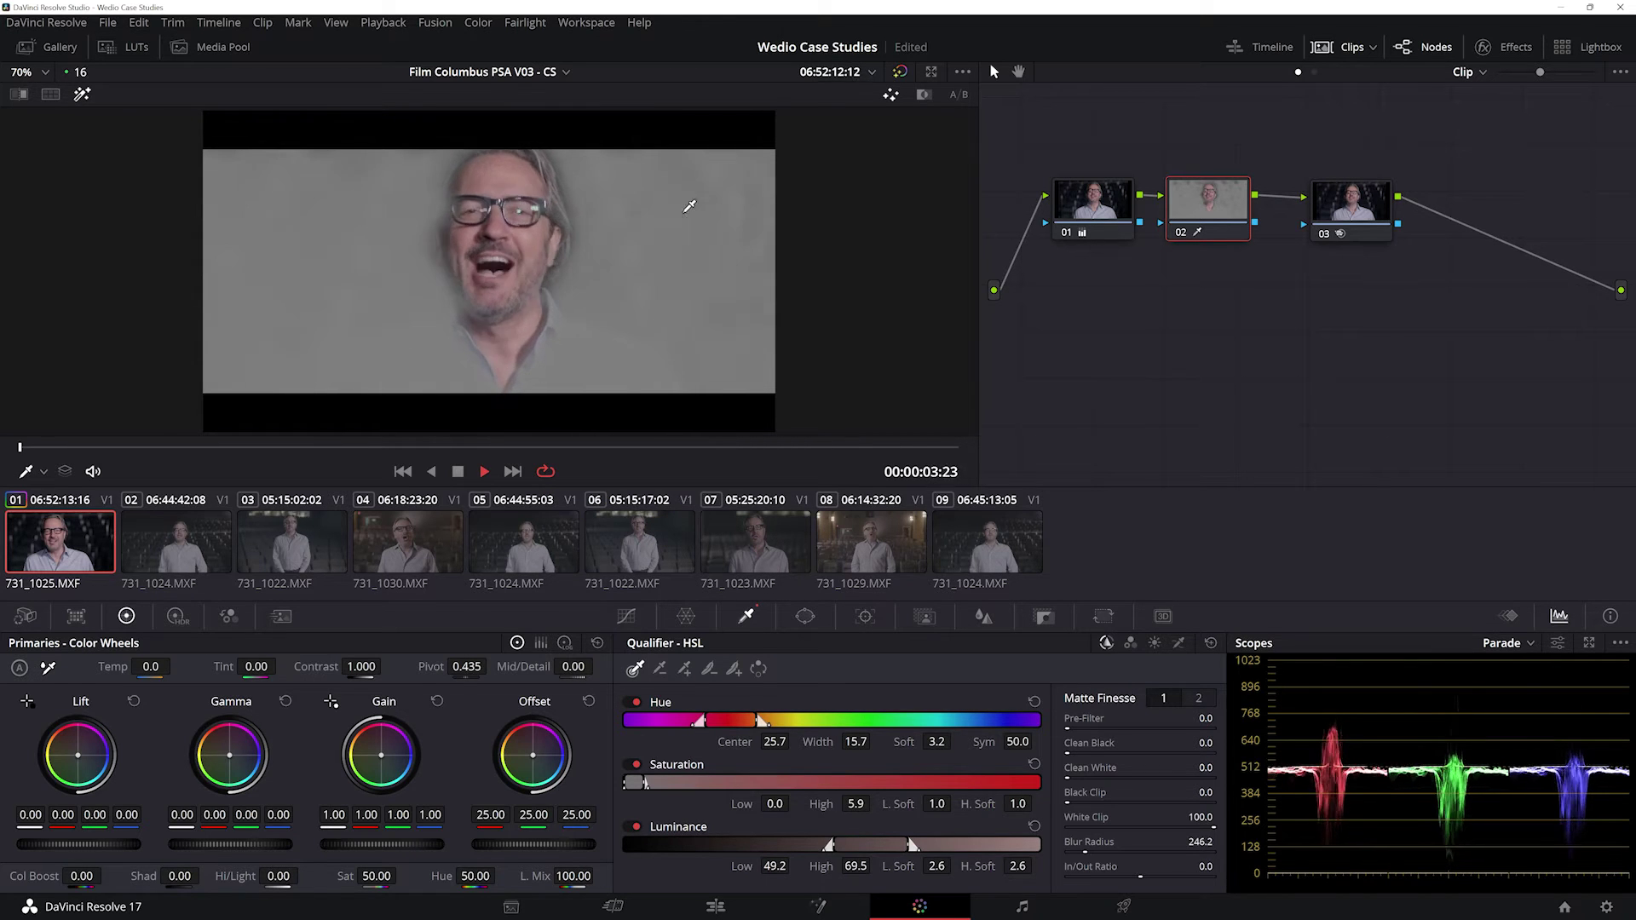
pyautogui.press('space')
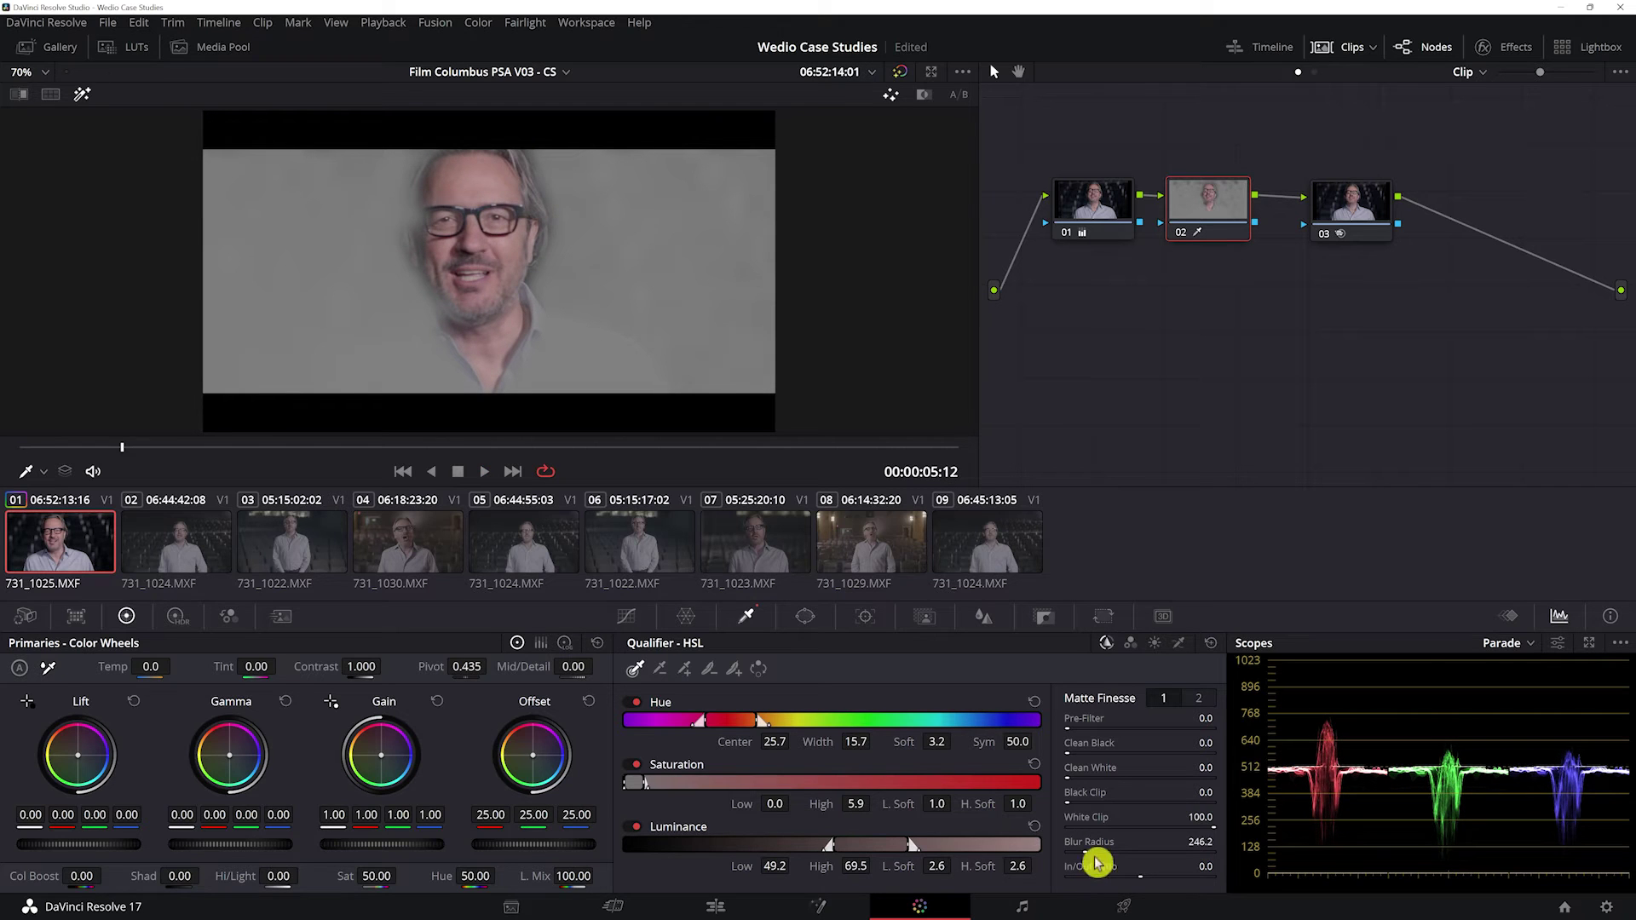
# Push Blur Radius to 297.3 and Clean Black to 37.0, checking the matte in playback
pyautogui.moveTo(1091, 849); pyautogui.dragTo(1106, 849)
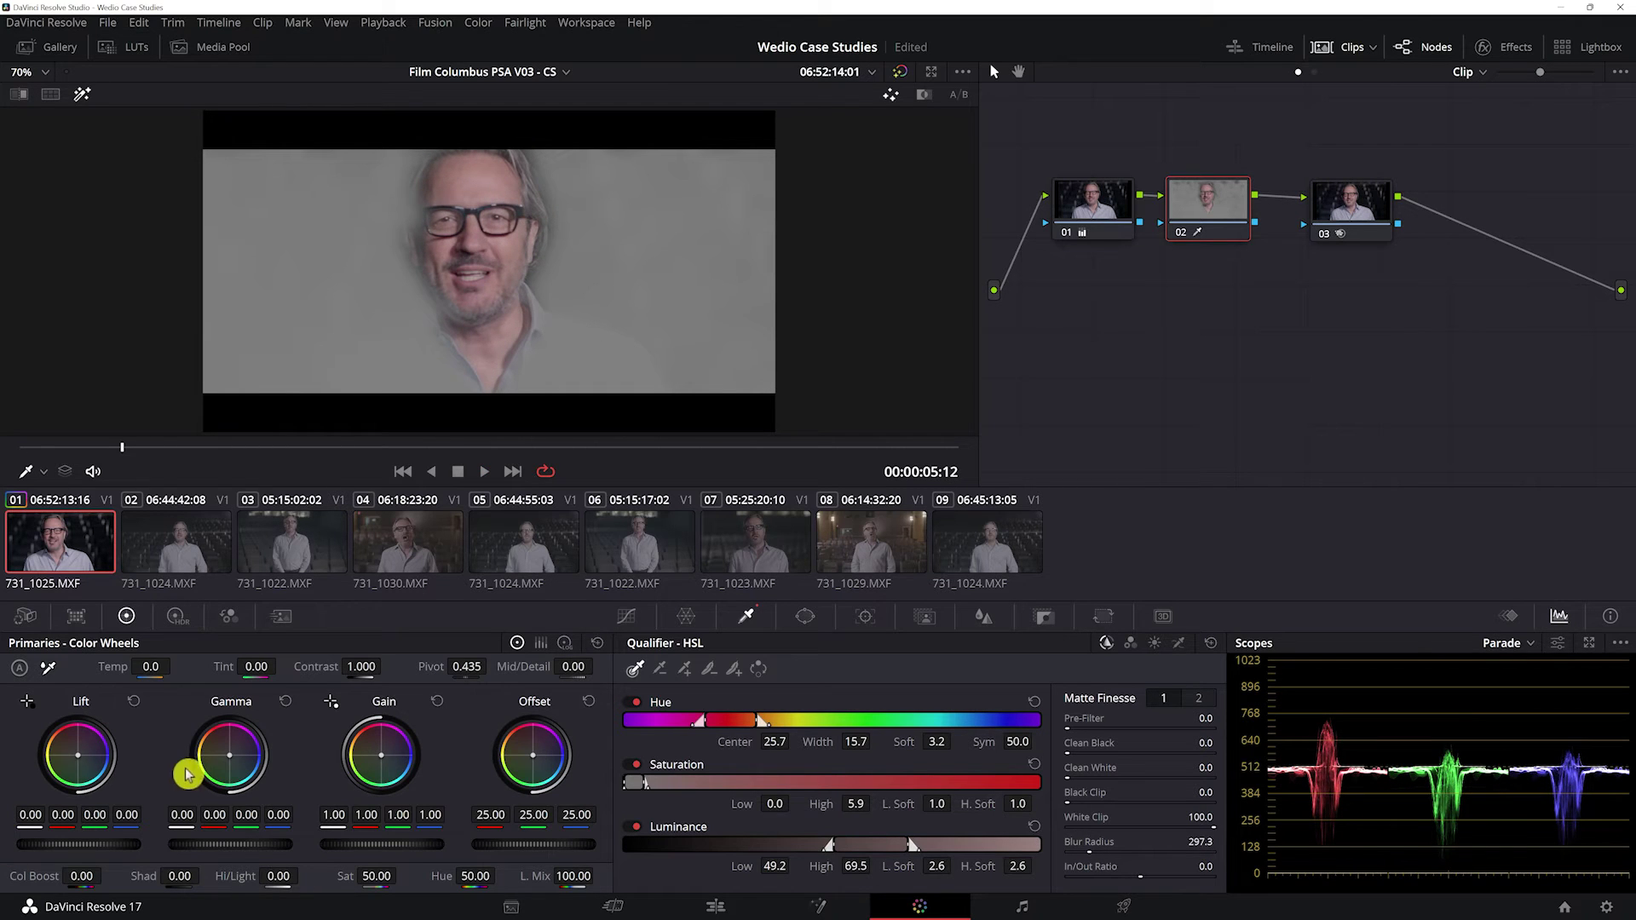
pyautogui.moveTo(1066, 754); pyautogui.dragTo(1096, 754)
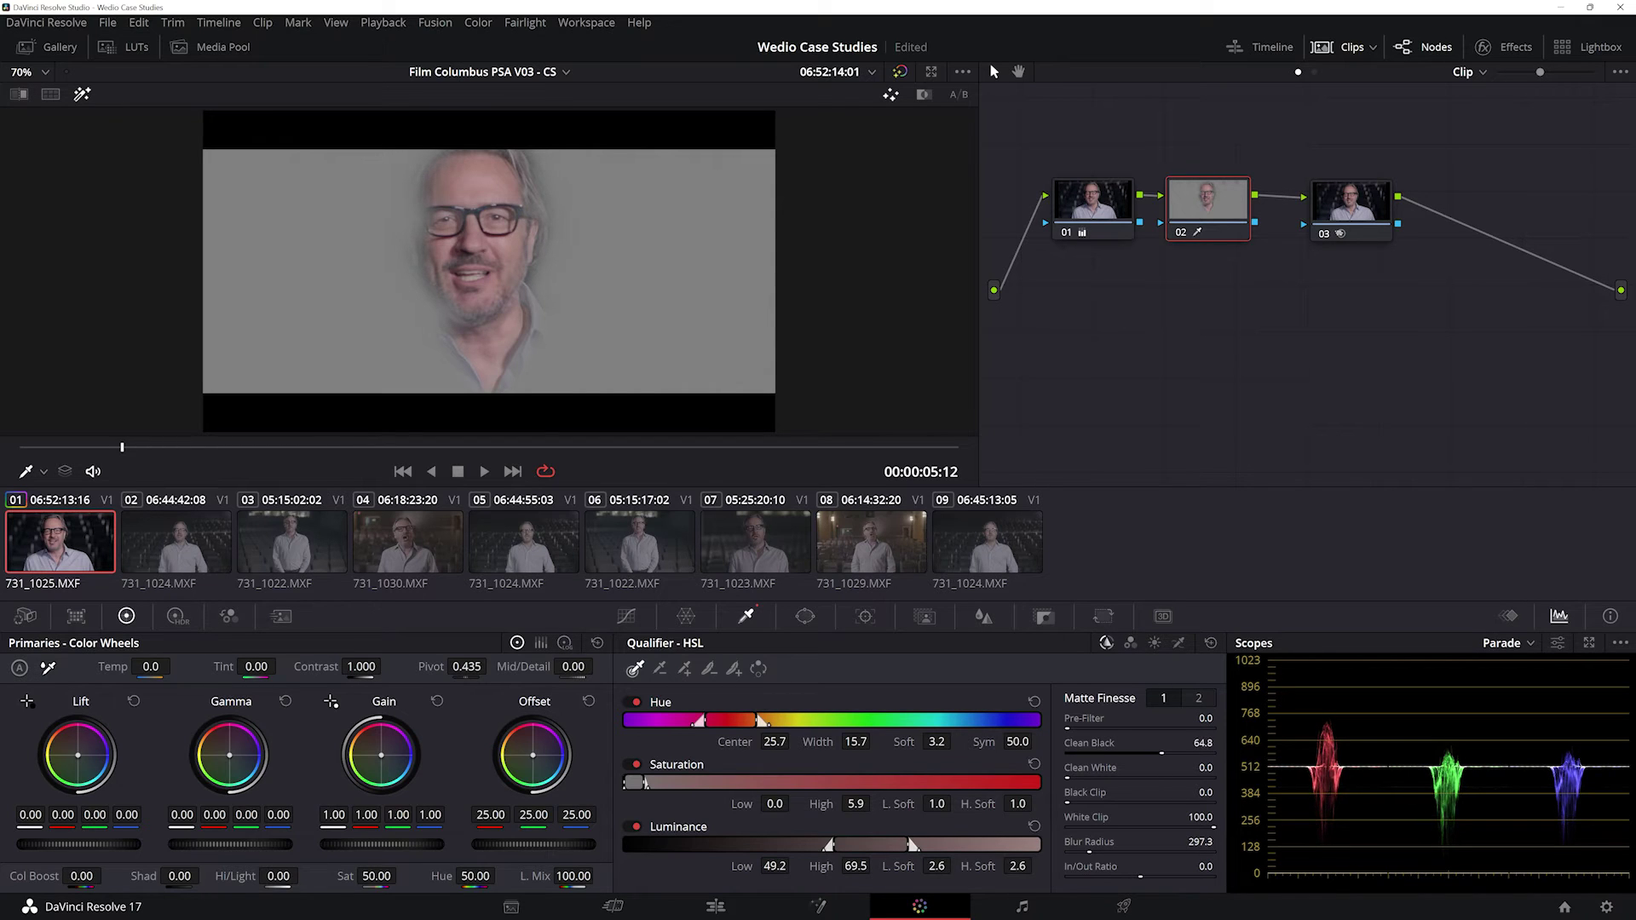
pyautogui.moveTo(1066, 754); pyautogui.dragTo(1099, 754)
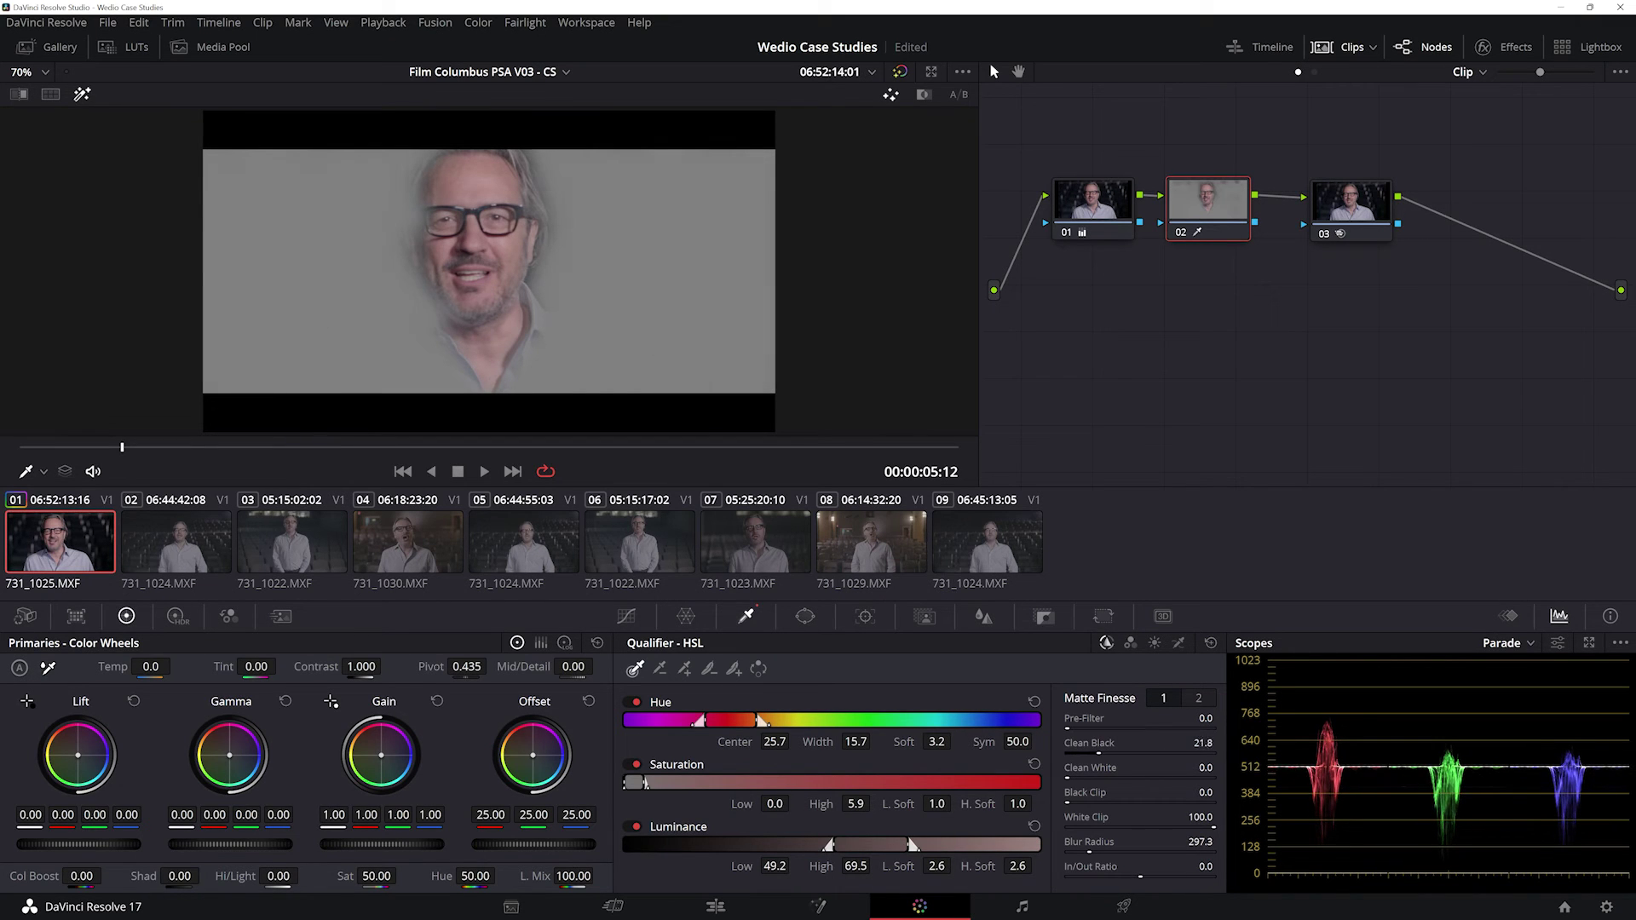
pyautogui.press('space')
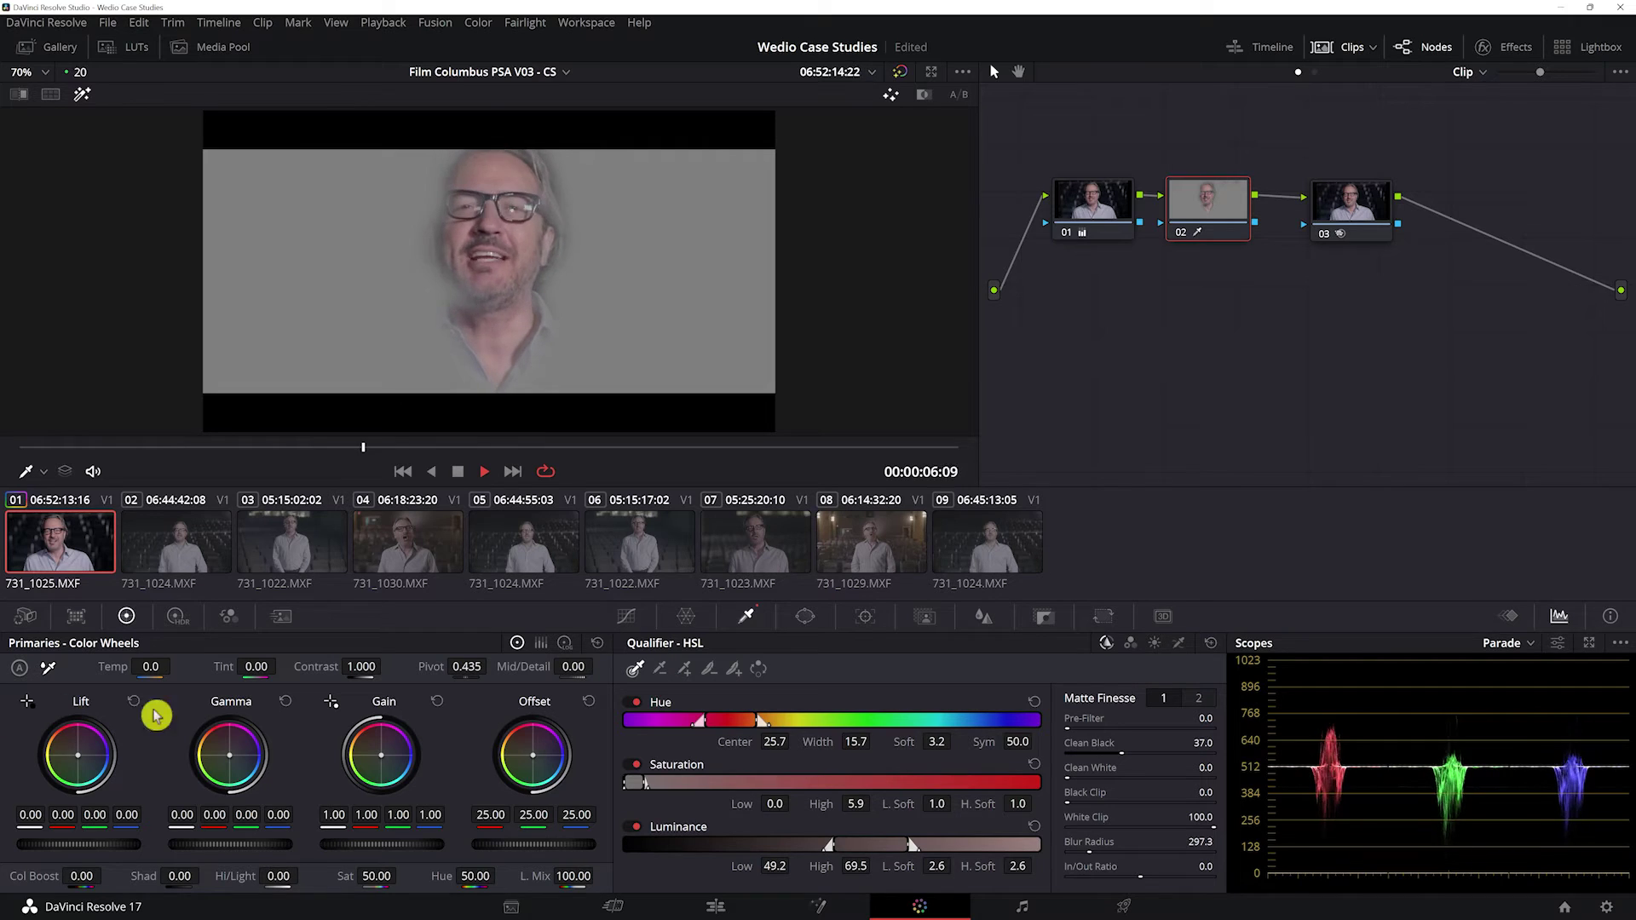
pyautogui.press('space')
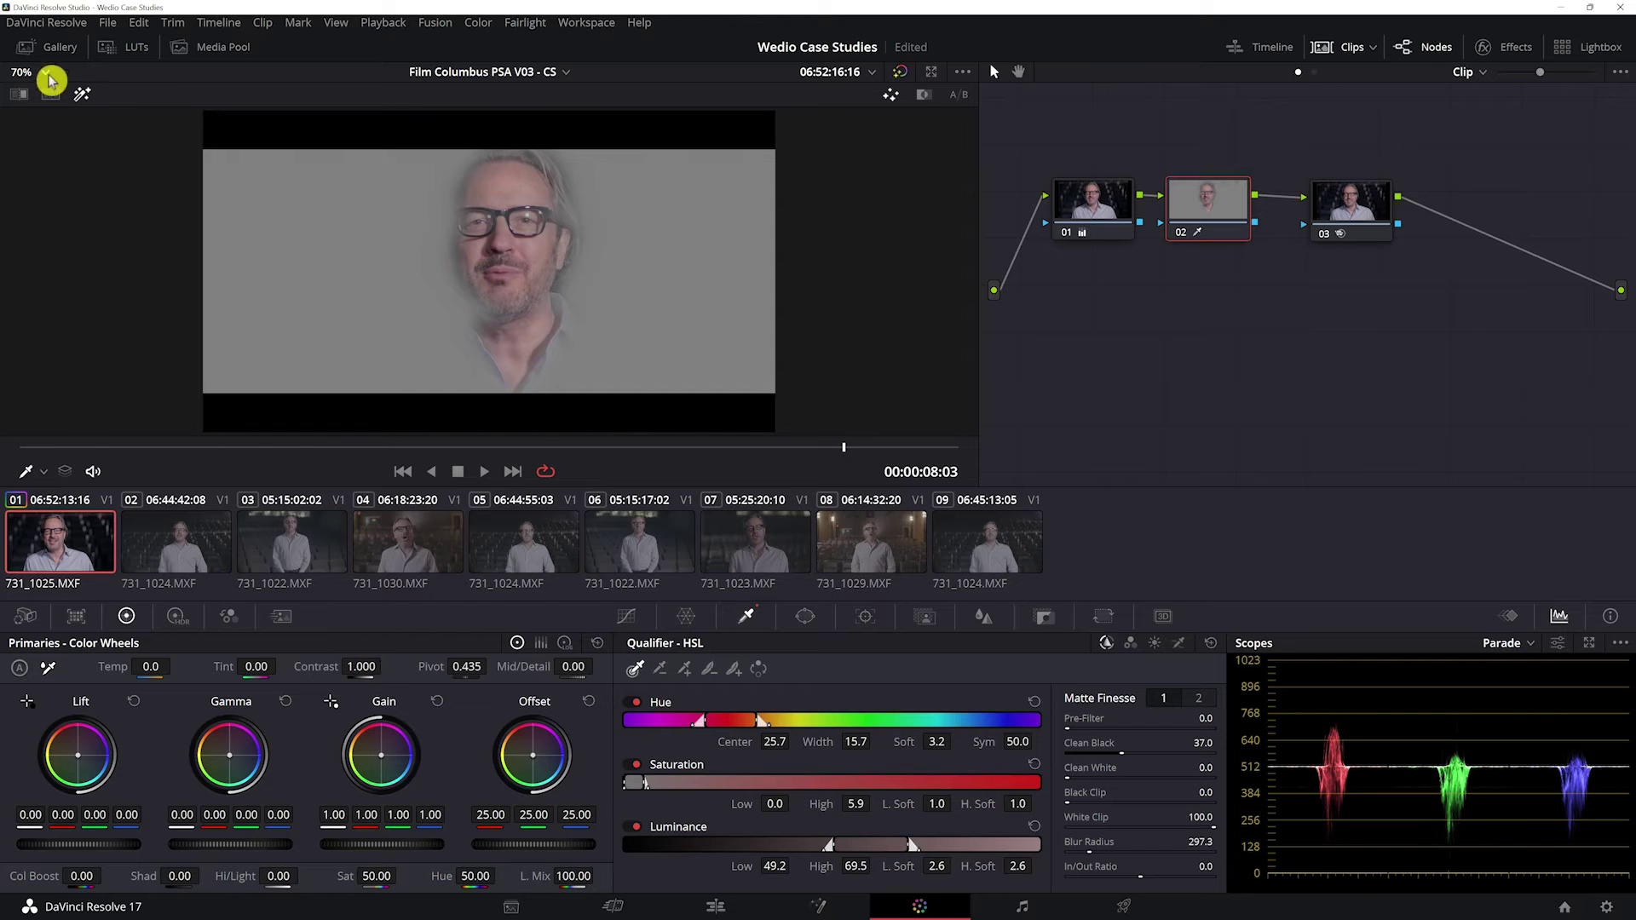
# Turn off Highlight and set the skin wheels to lift -0.01, gamma -0.06, gain 1.04
pyautogui.click(82, 94)
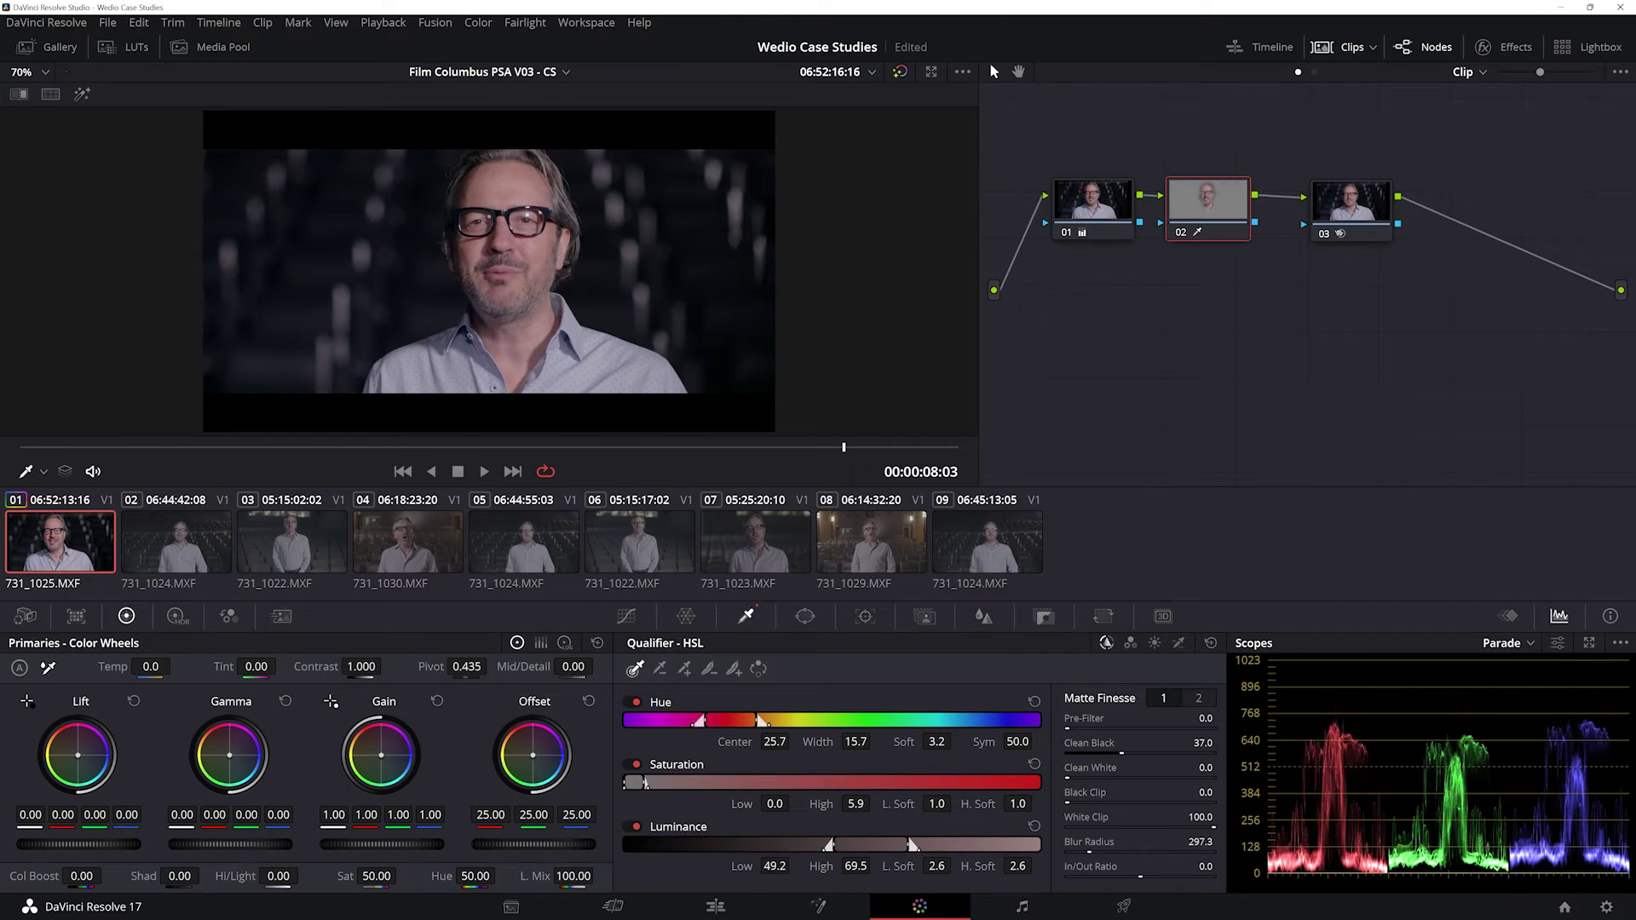
pyautogui.moveTo(230, 844); pyautogui.dragTo(215, 844)
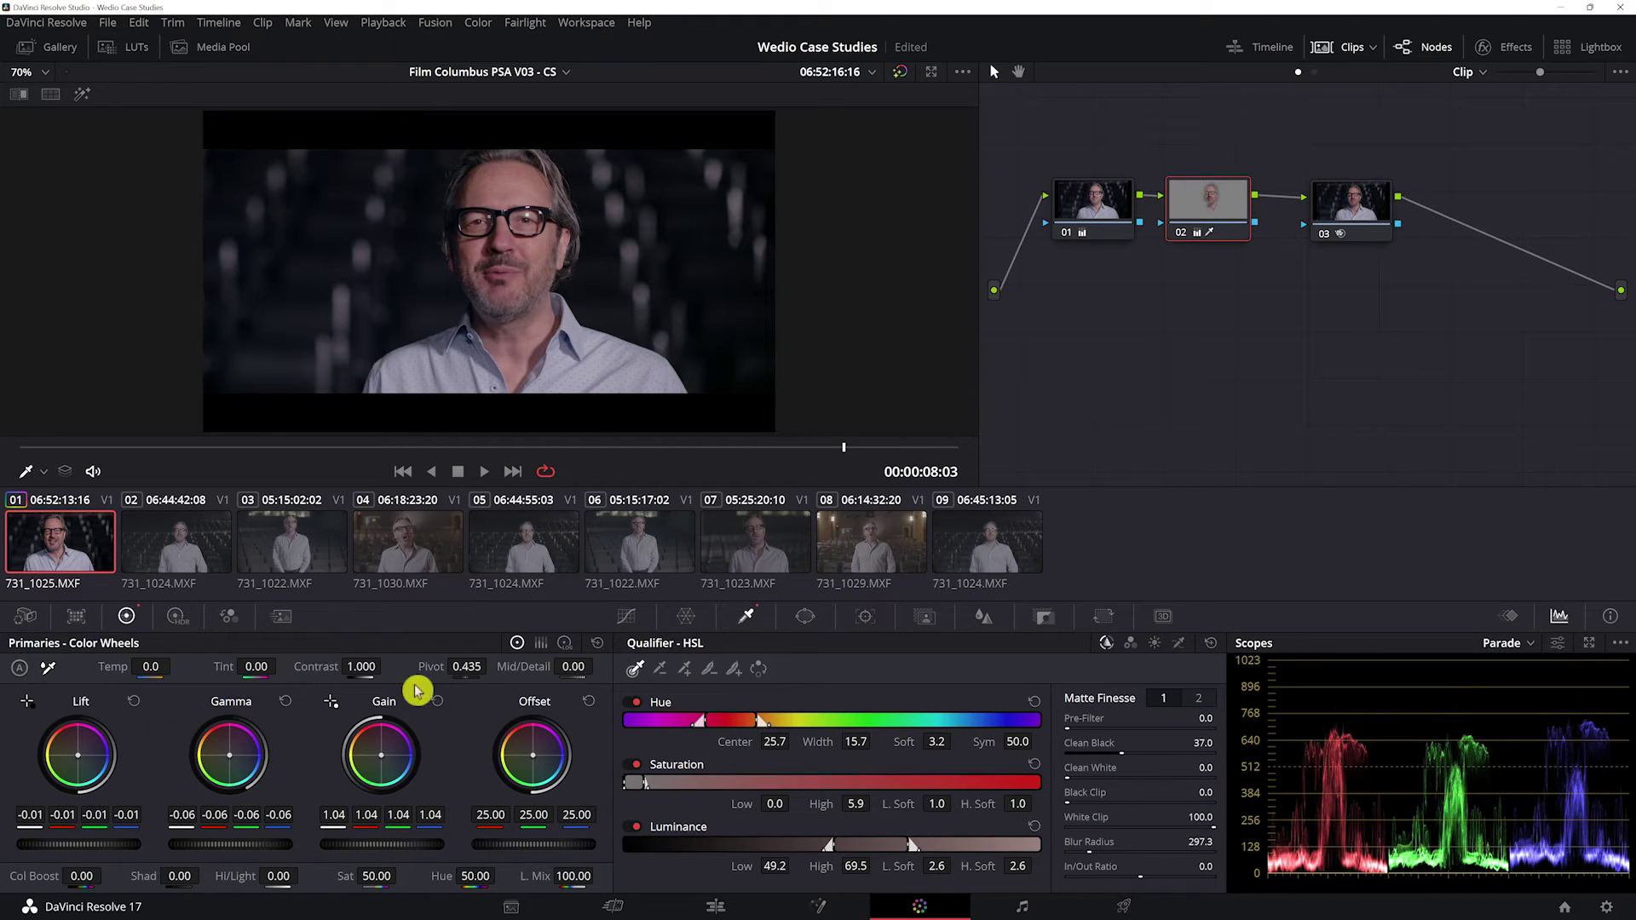
# Add a circle window to node 02 and shape it into a soft oval over the face
pyautogui.click(805, 619)
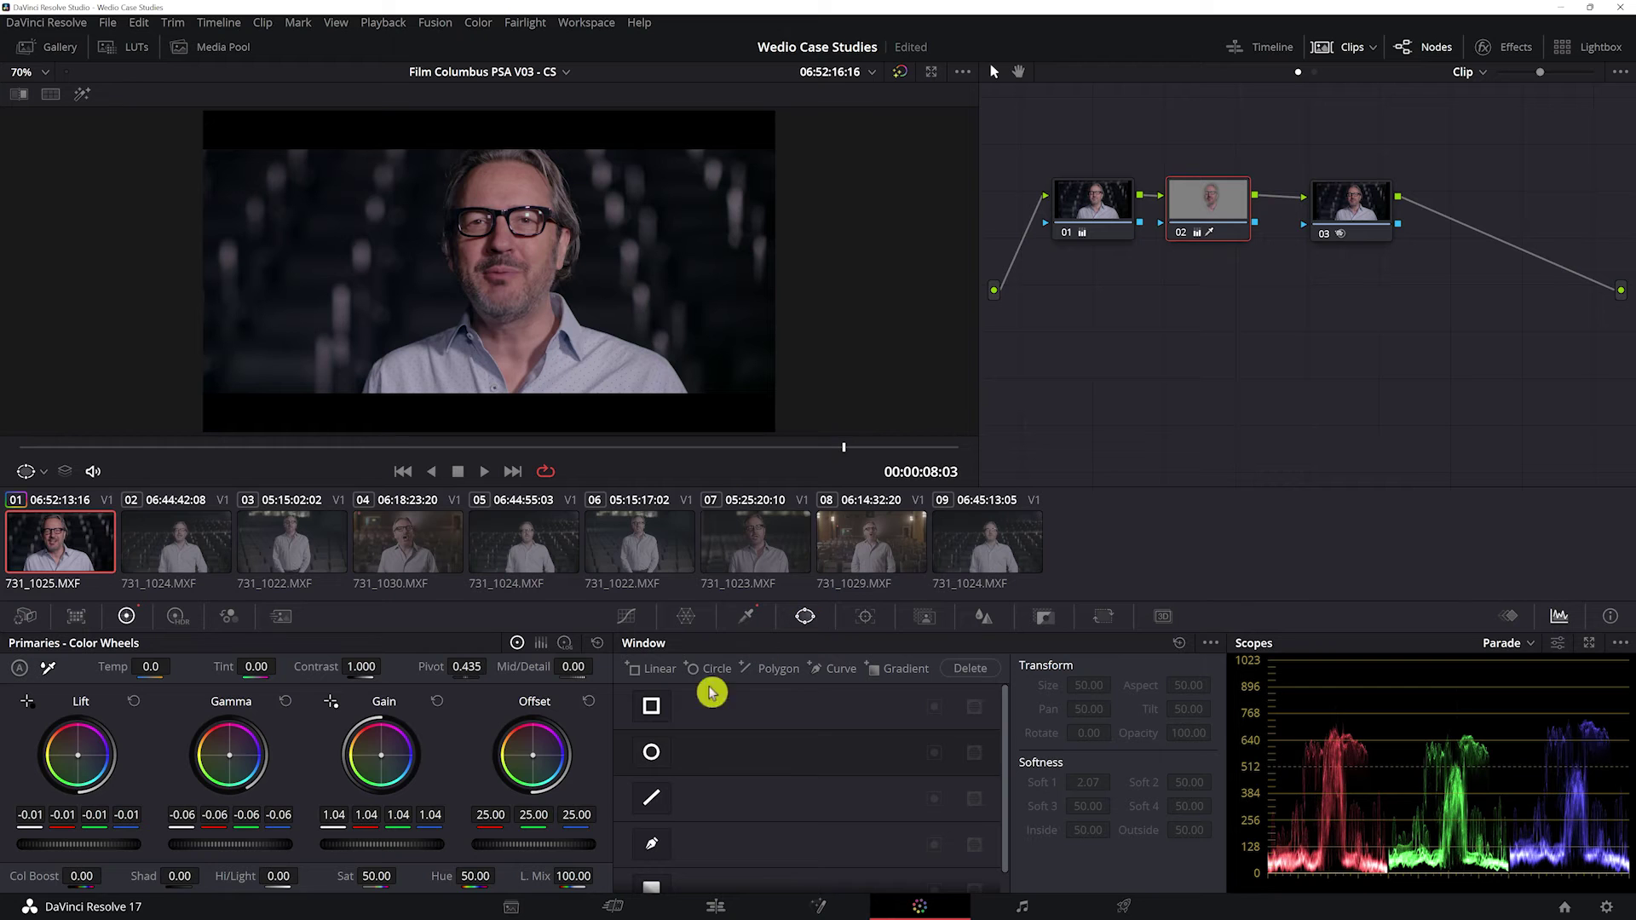
pyautogui.click(651, 753)
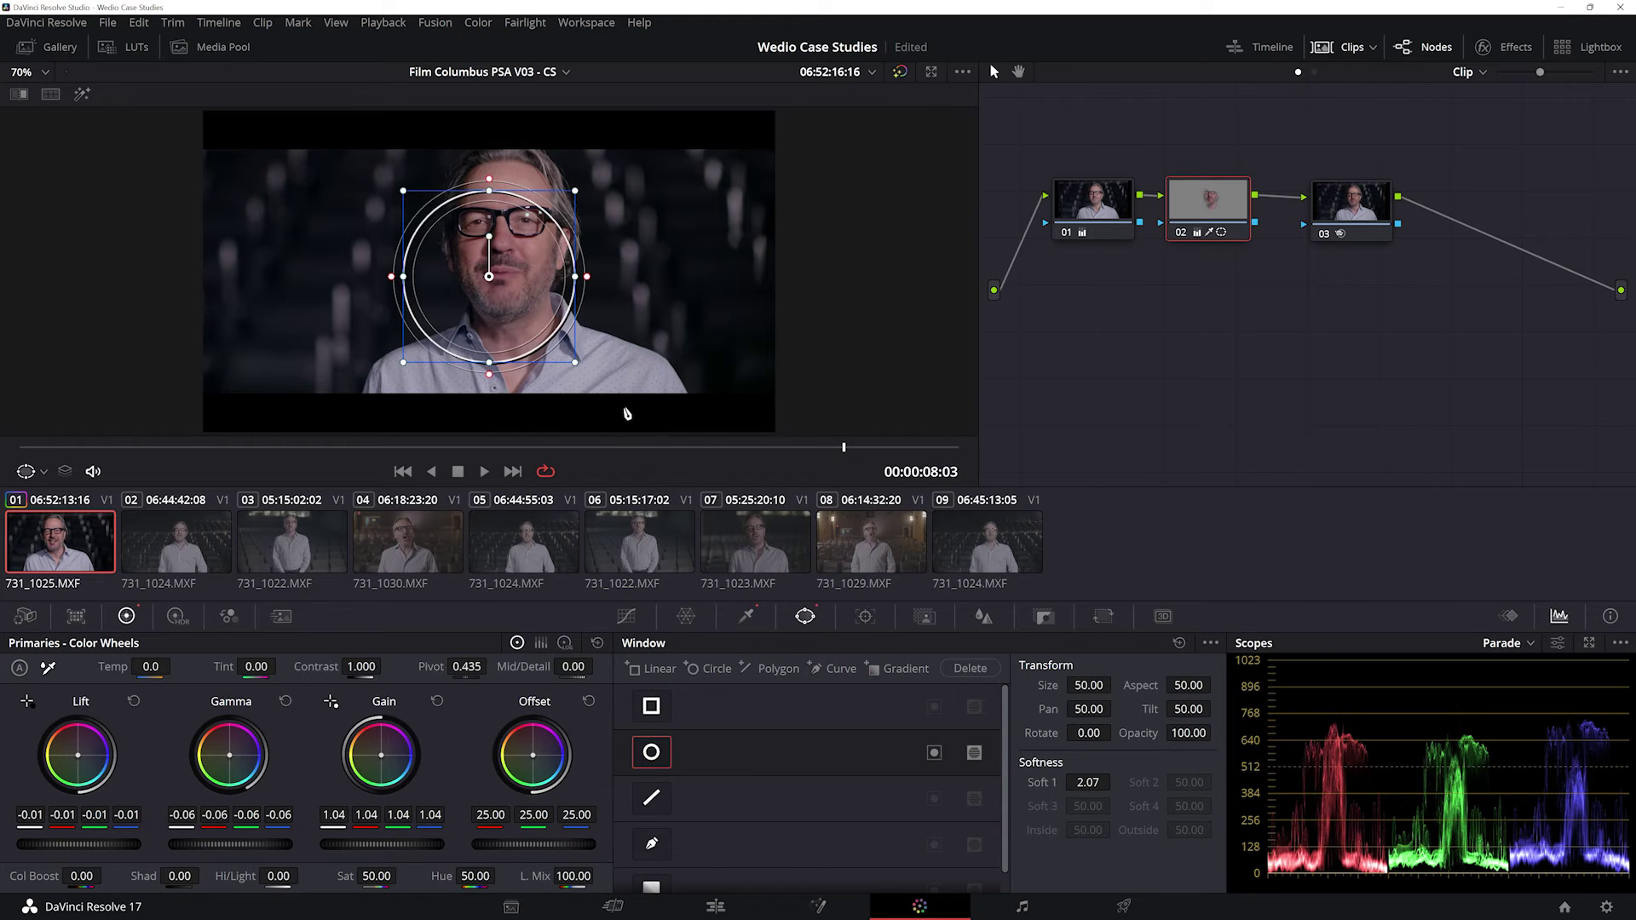
pyautogui.moveTo(522, 277); pyautogui.dragTo(528, 242)
pyautogui.moveTo(523, 305)
pyautogui.mouseDown()
pyautogui.moveTo(508, 361)
pyautogui.moveTo(507, 331)
pyautogui.mouseUp()
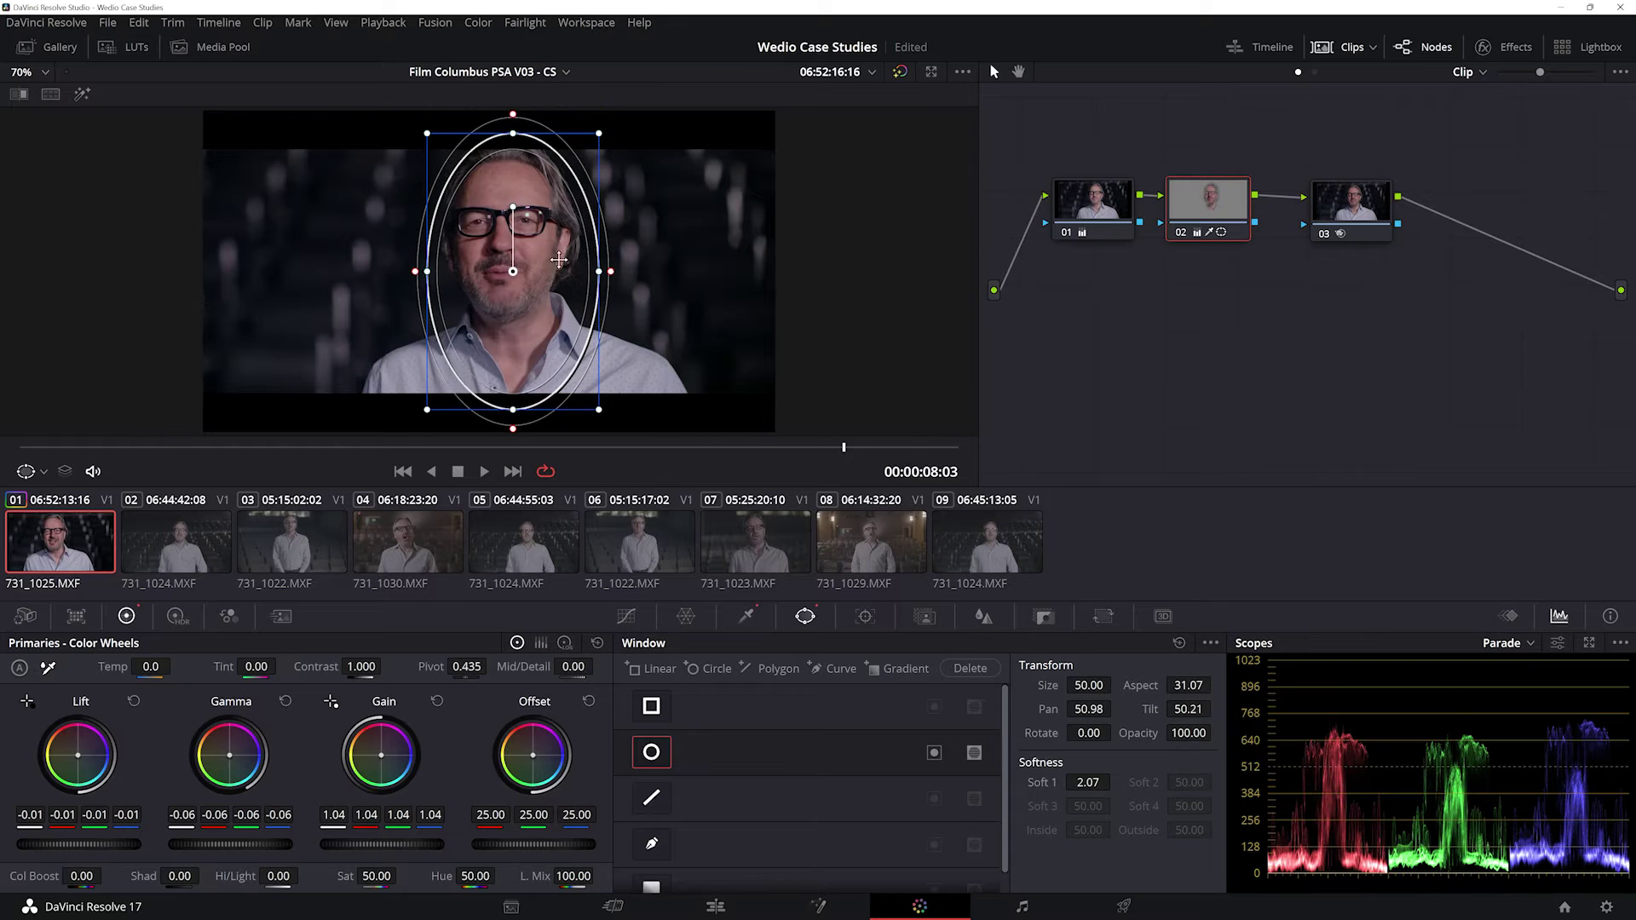
pyautogui.click(934, 752)
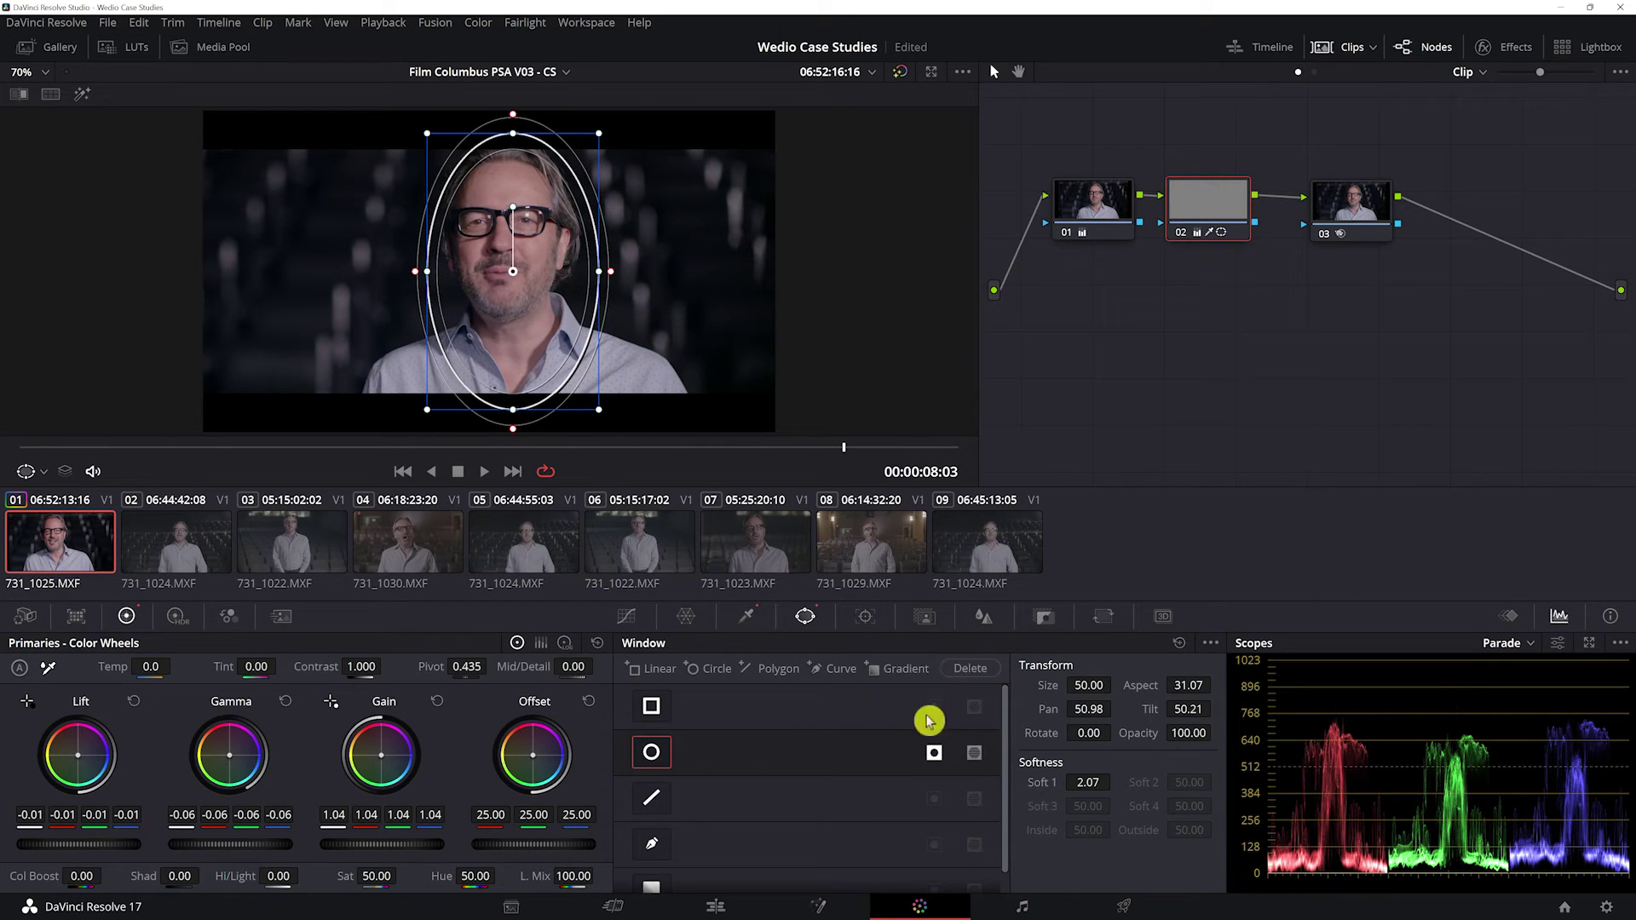
pyautogui.click(935, 755)
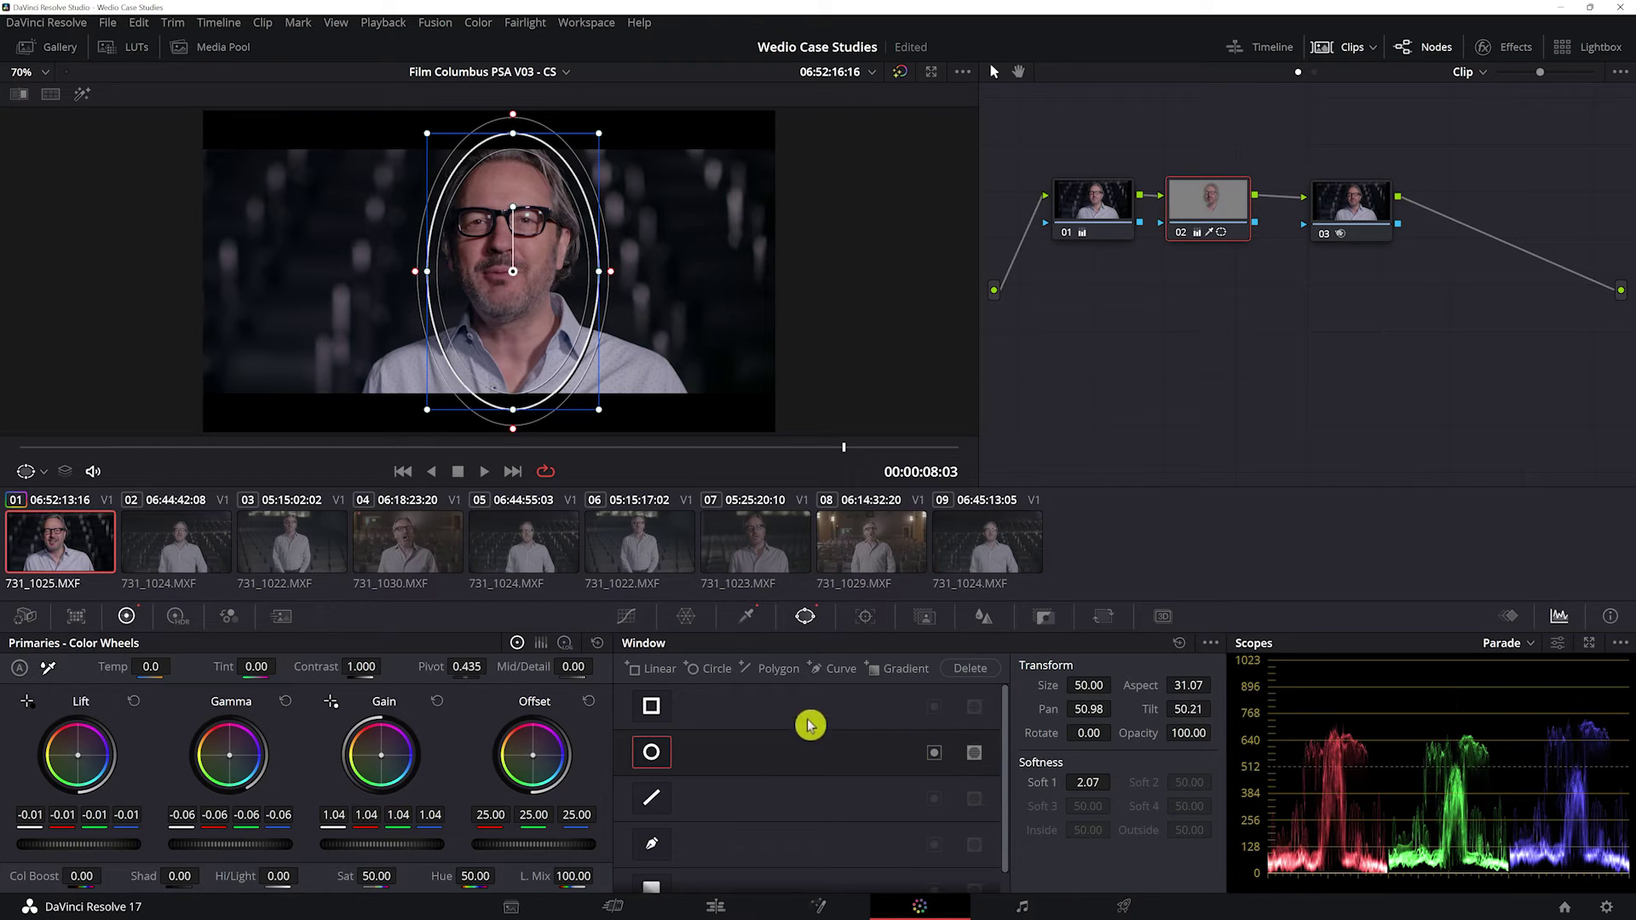
pyautogui.moveTo(618, 278); pyautogui.dragTo(633, 280)
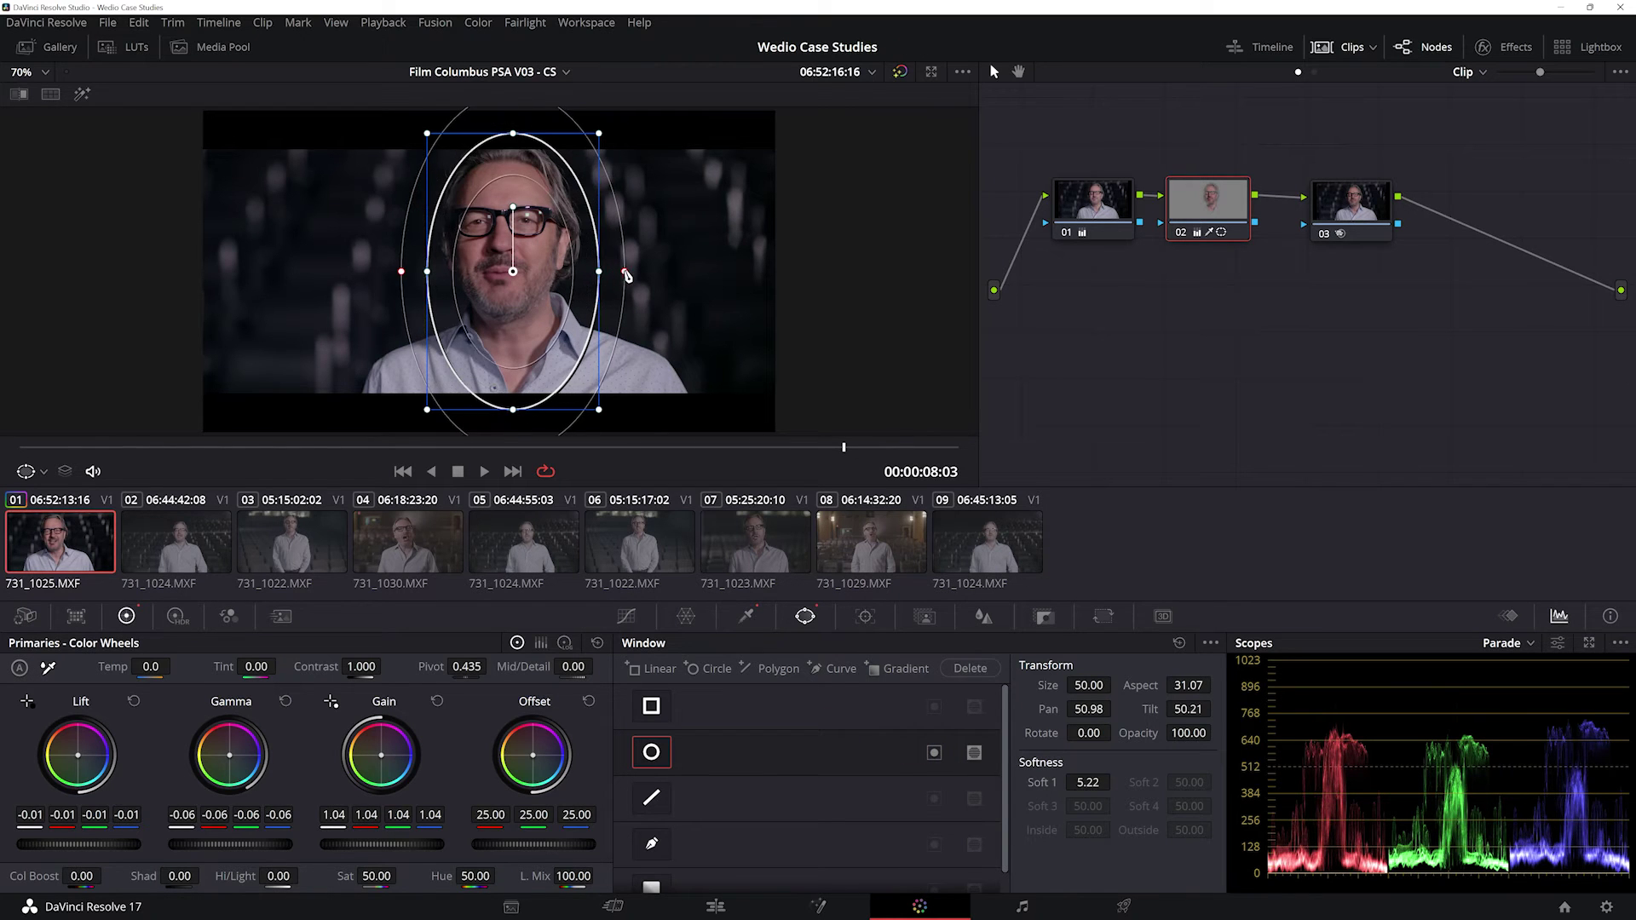
pyautogui.moveTo(530, 283); pyautogui.dragTo(526, 261)
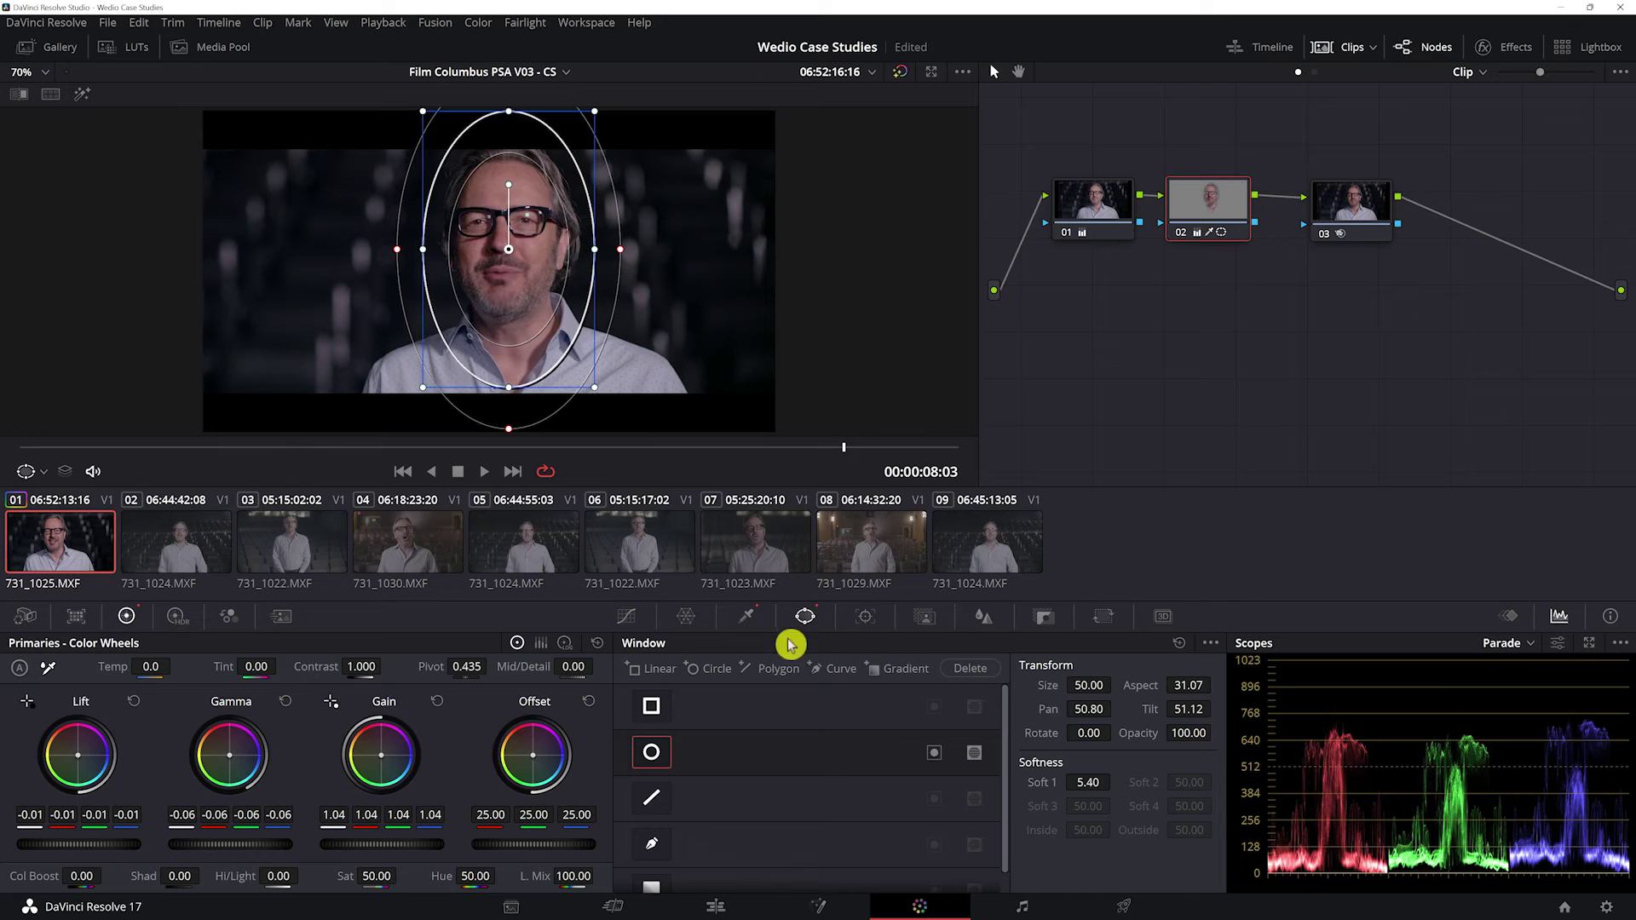
pyautogui.click(864, 616)
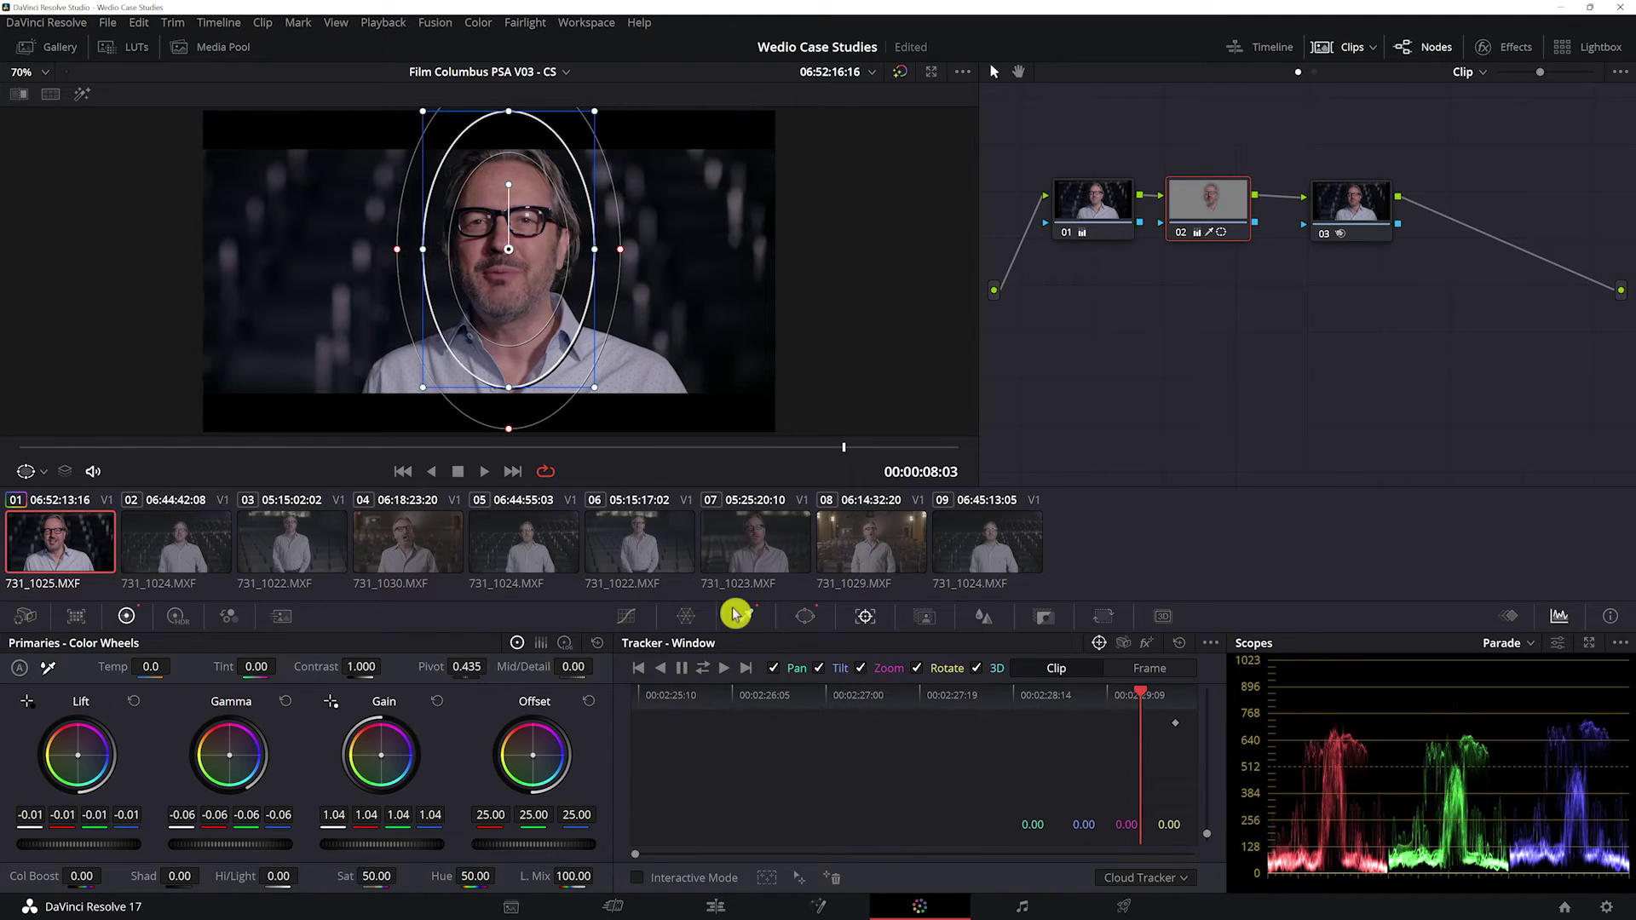
# Track the face window backward through the clip and scrub to verify it follows the head
pyautogui.click(666, 671)
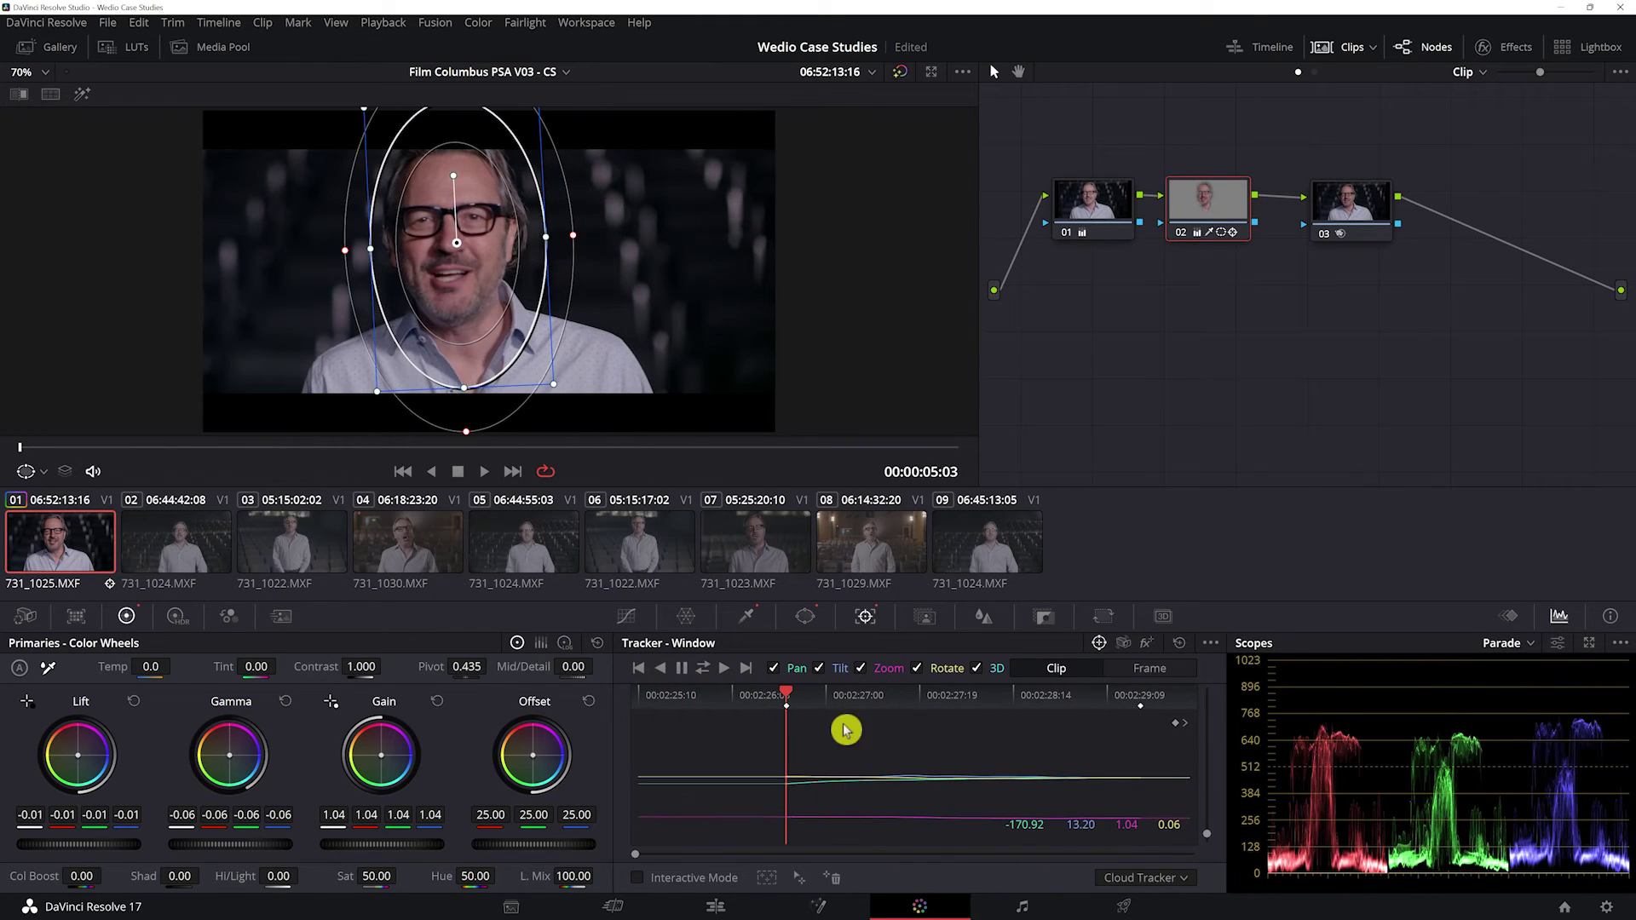
pyautogui.click(662, 670)
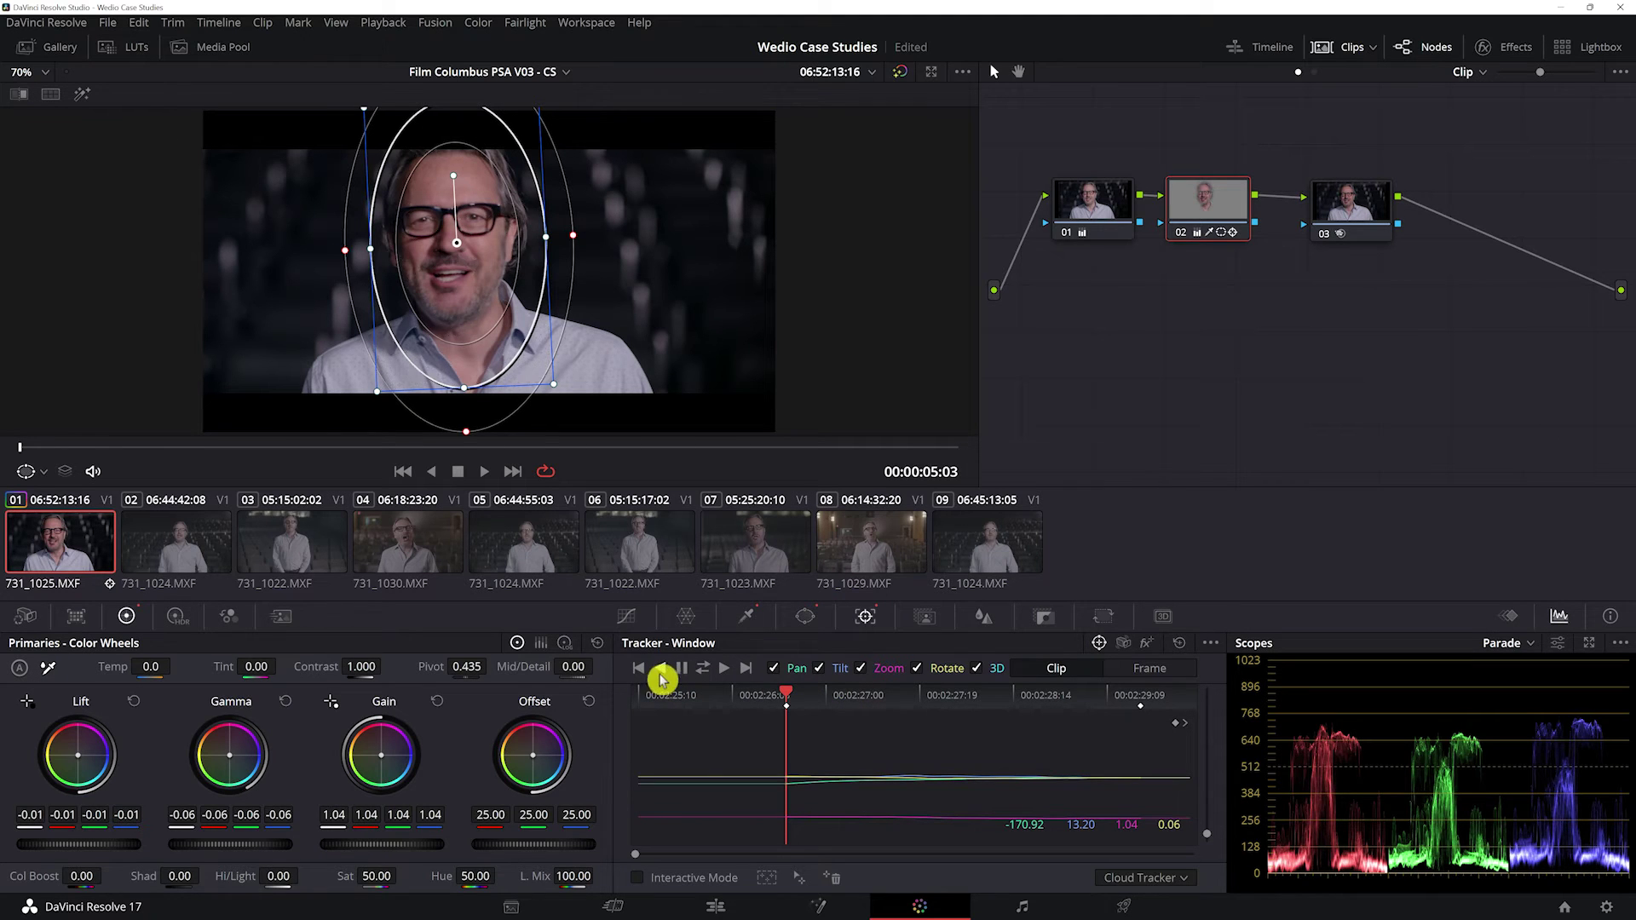
pyautogui.click(661, 670)
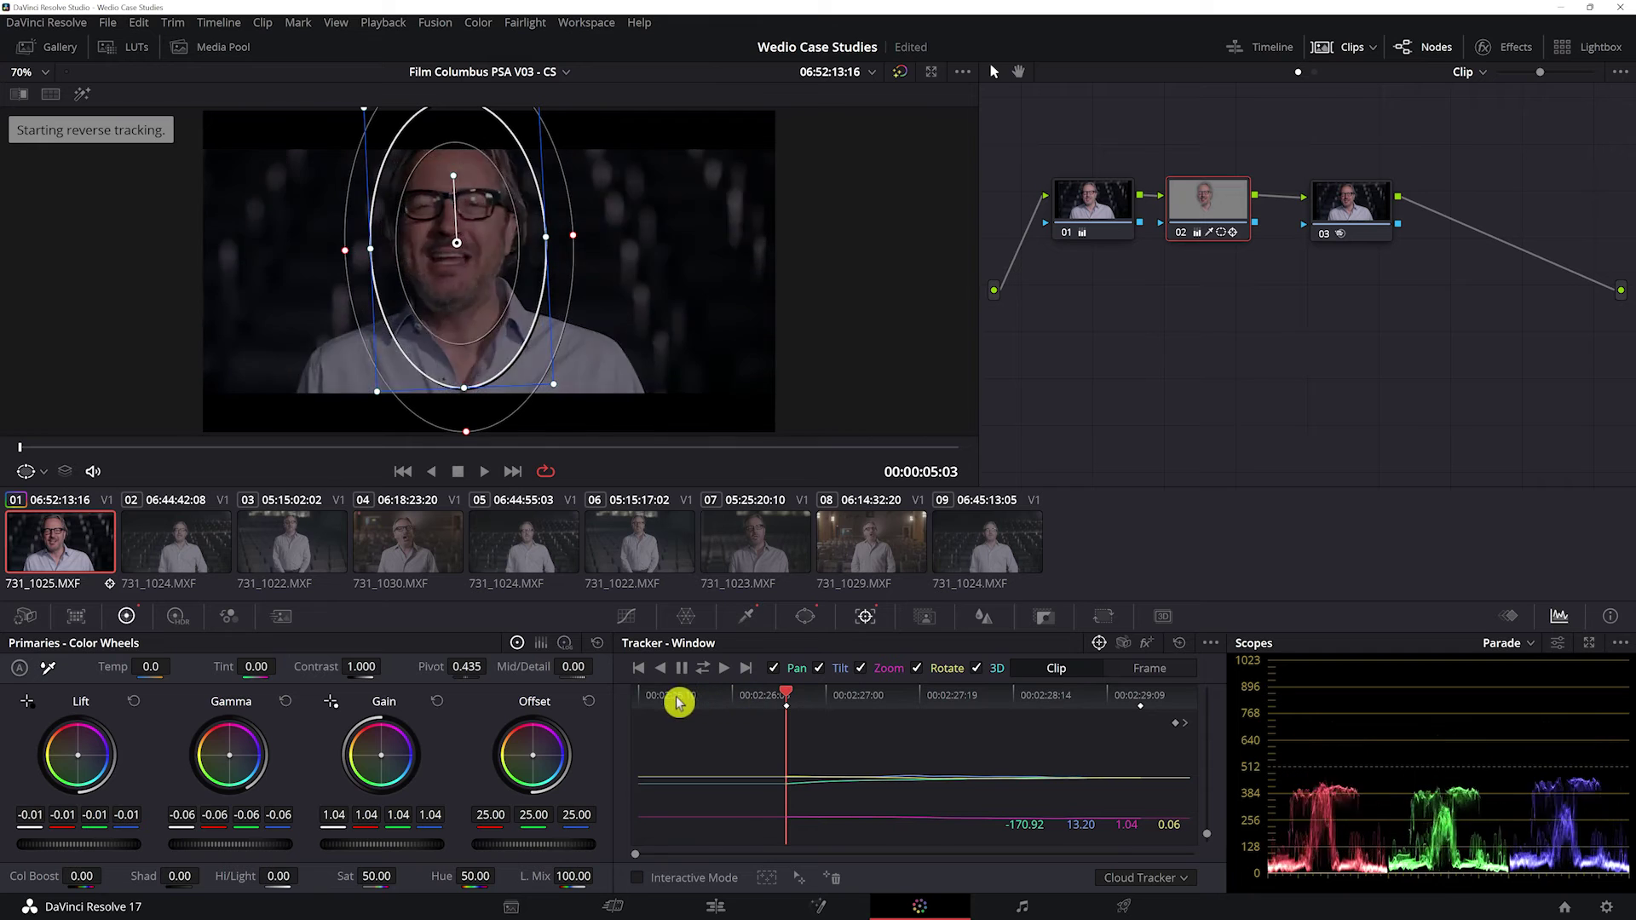
pyautogui.click(788, 706)
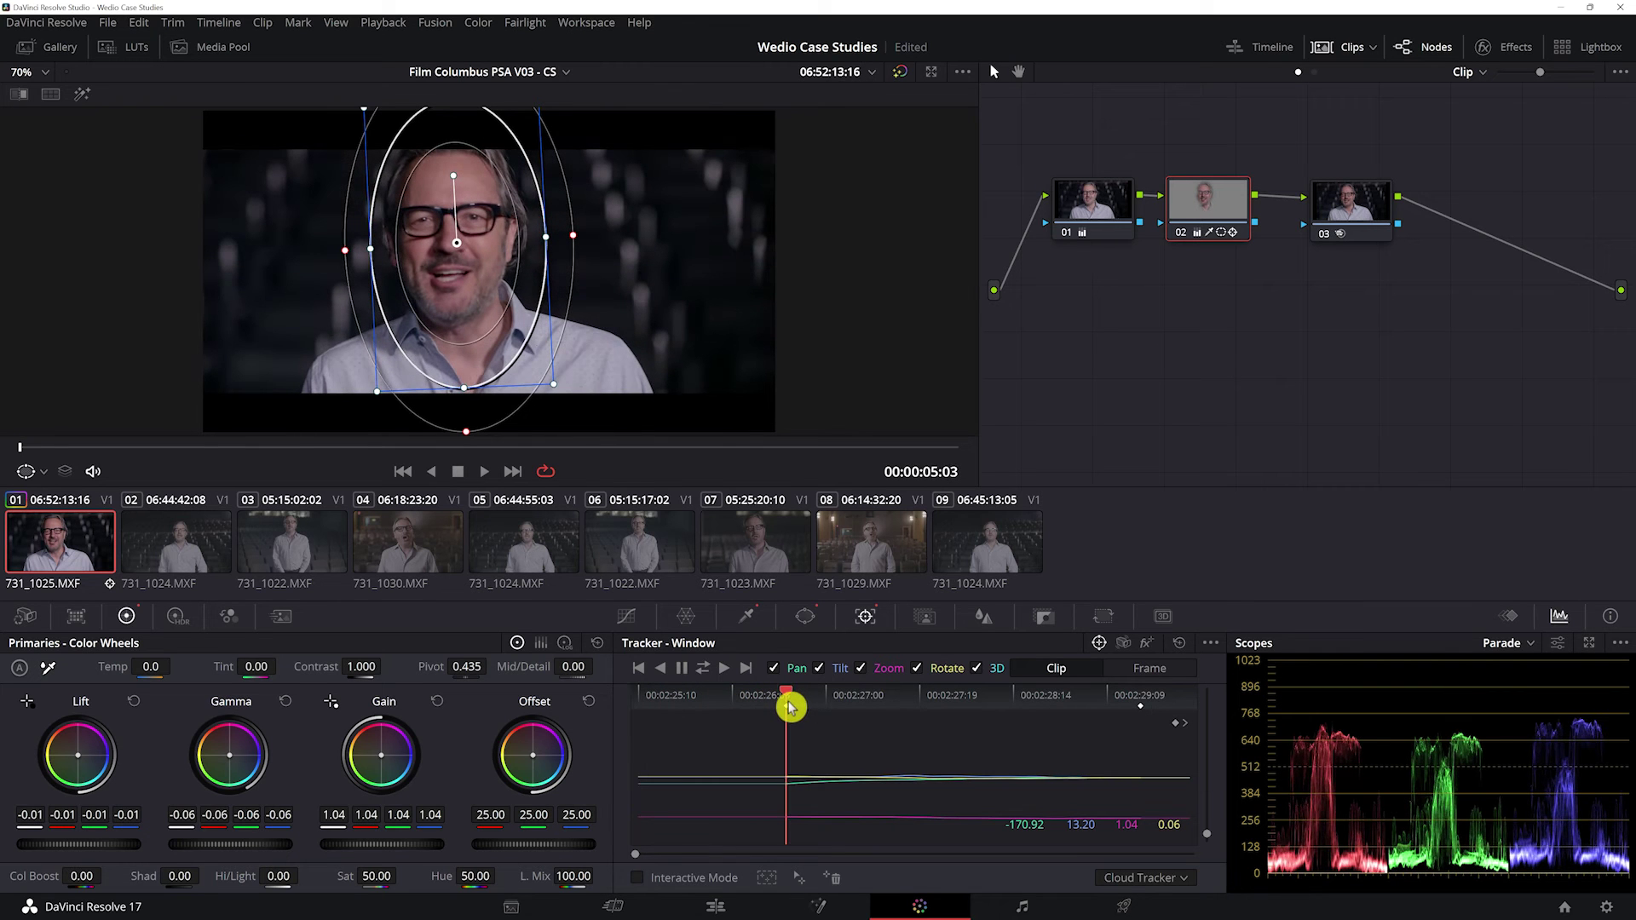
pyautogui.moveTo(775, 694)
pyautogui.mouseDown()
pyautogui.moveTo(654, 694)
pyautogui.moveTo(799, 702)
pyautogui.moveTo(786, 701)
pyautogui.mouseUp()
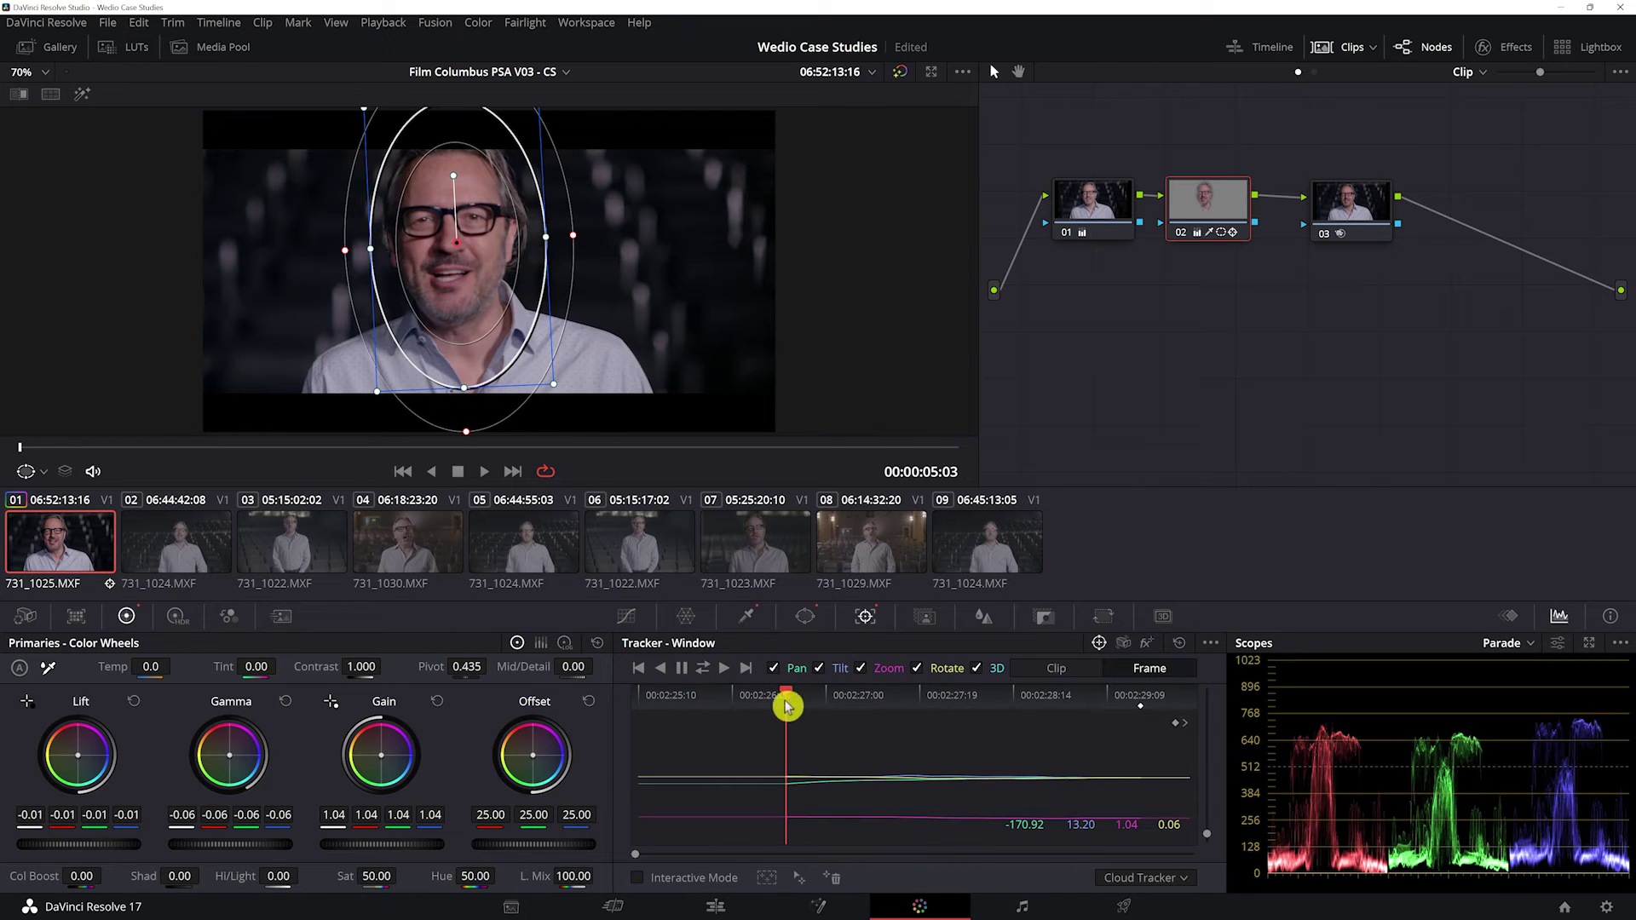
# Shift the face window right on the opening frames, then return the tracker to Clip mode
pyautogui.moveTo(789, 700); pyautogui.dragTo(701, 701)
pyautogui.moveTo(484, 272); pyautogui.dragTo(503, 267)
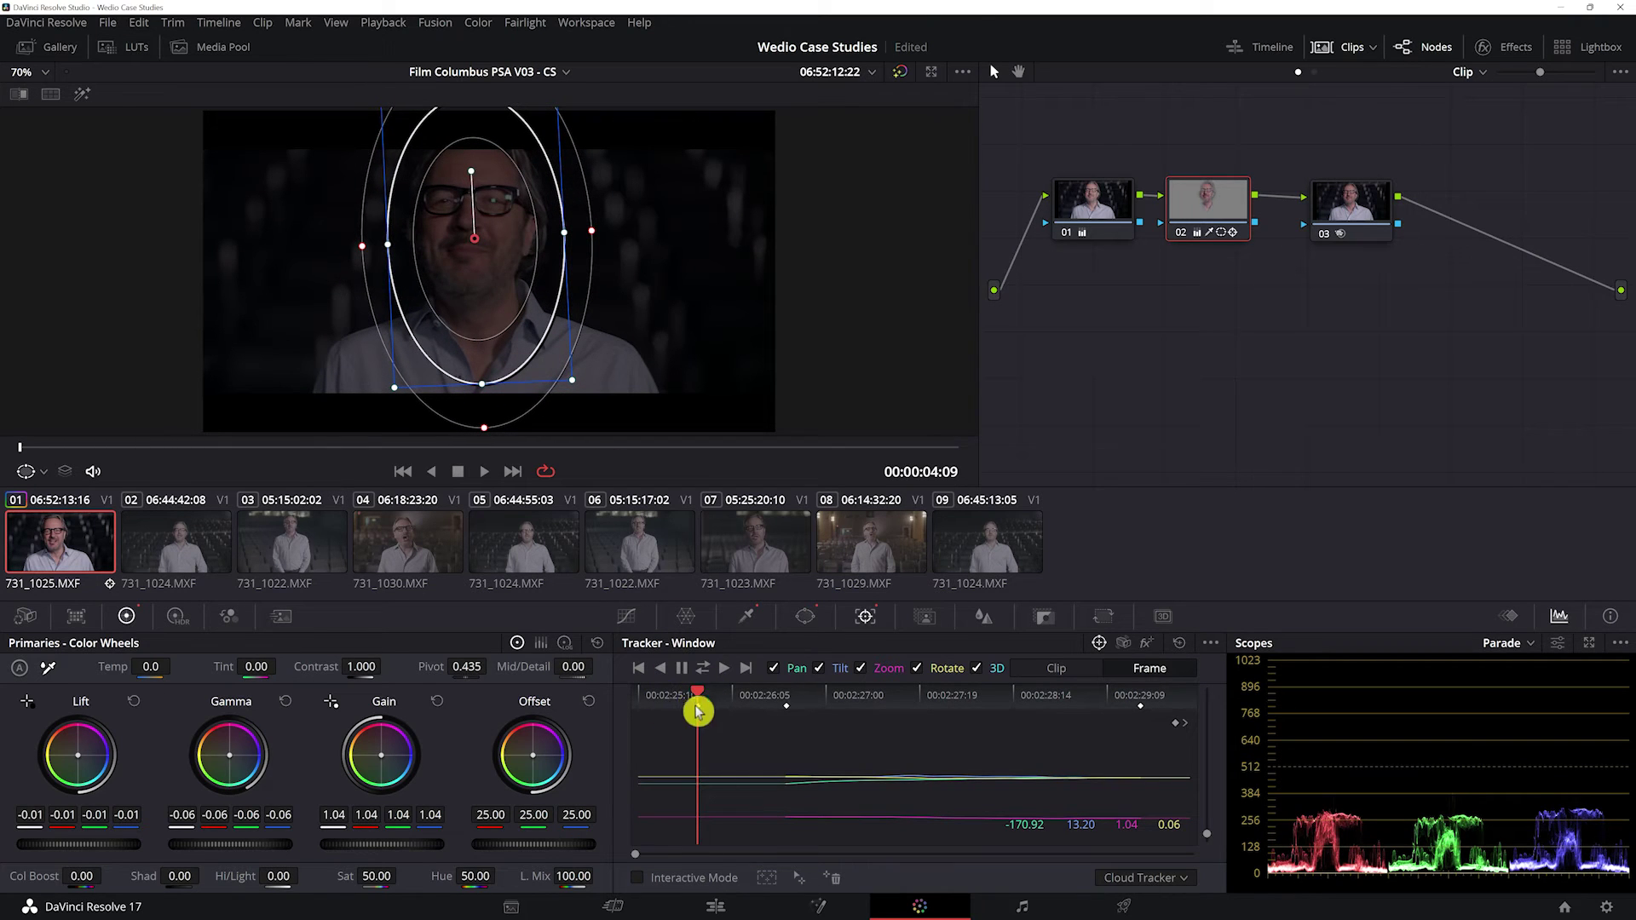
pyautogui.moveTo(699, 700); pyautogui.dragTo(627, 690)
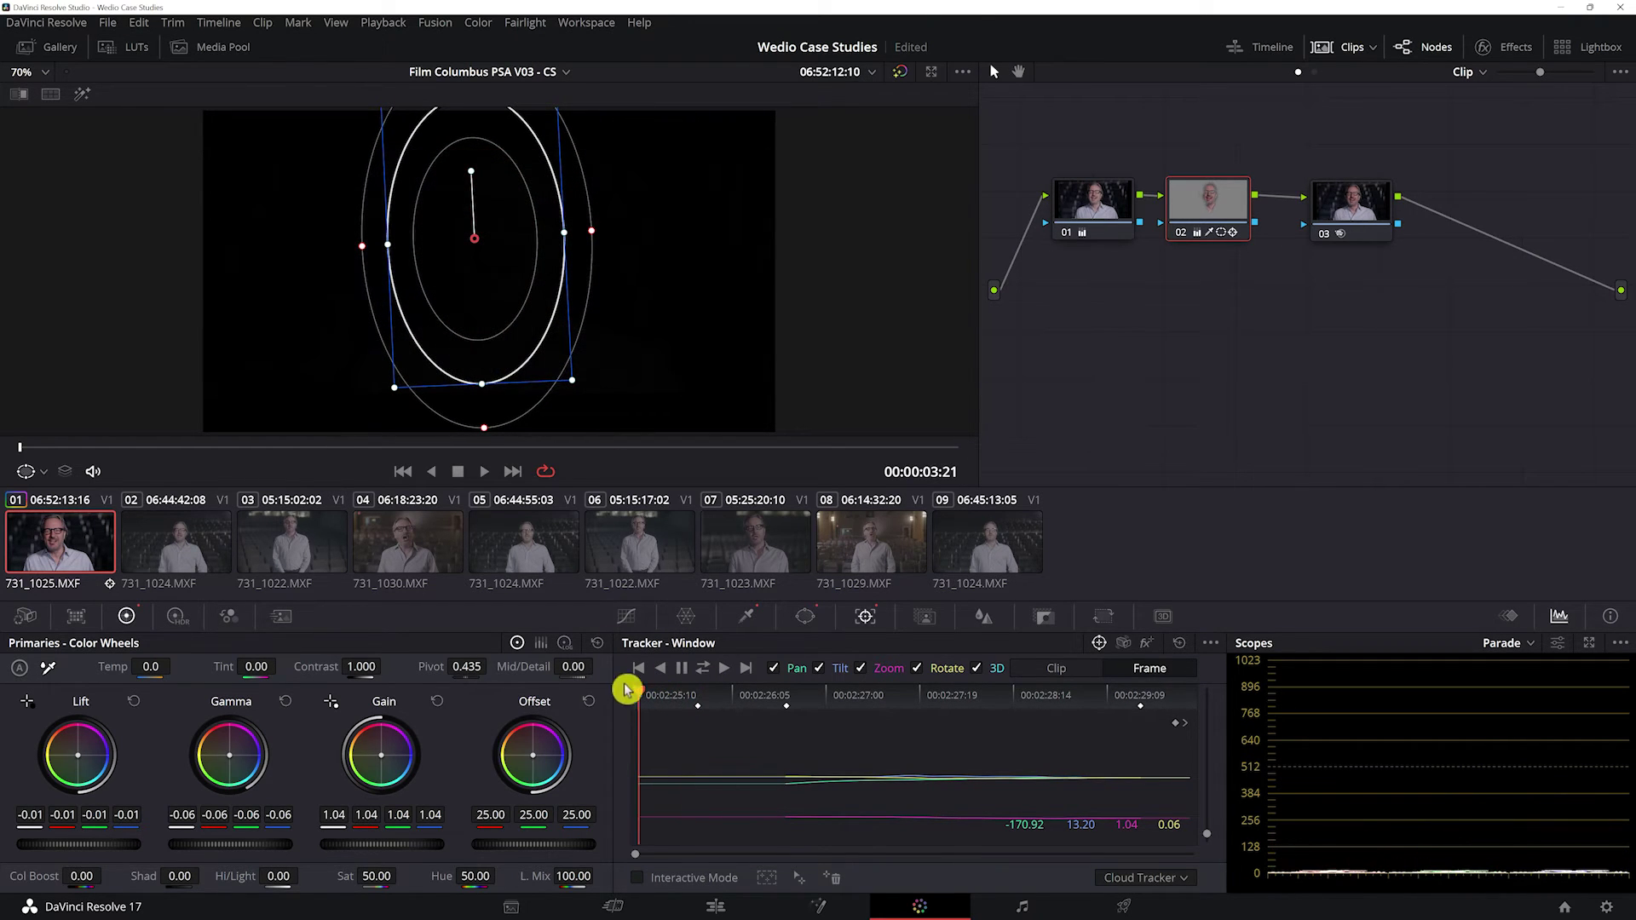
pyautogui.moveTo(498, 291); pyautogui.dragTo(516, 291)
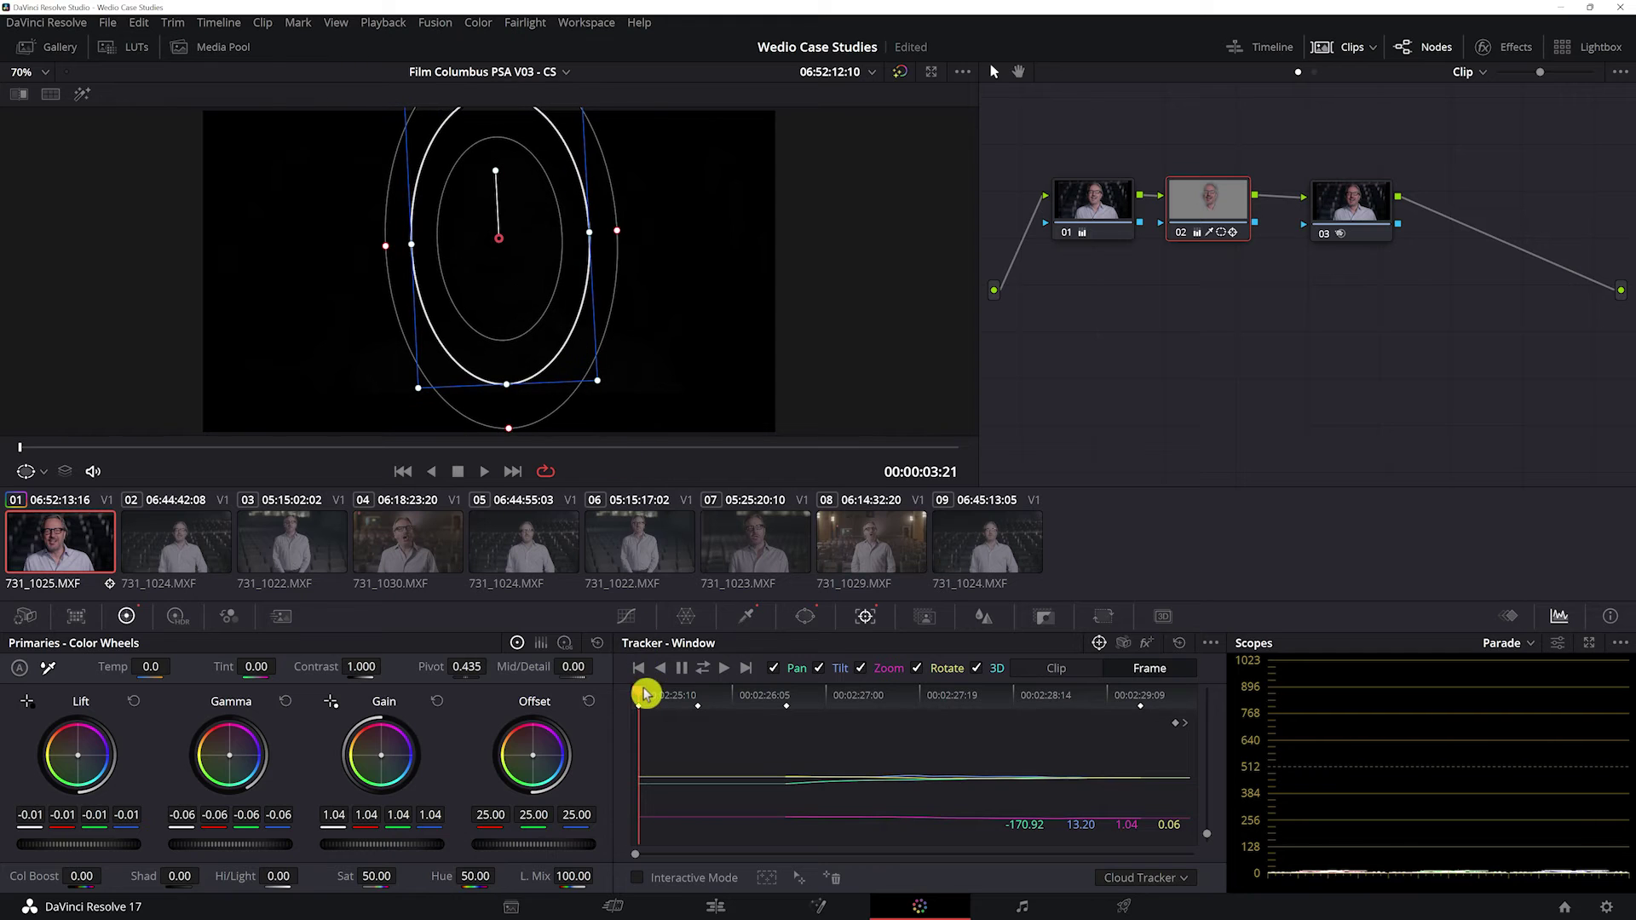
pyautogui.moveTo(659, 696); pyautogui.dragTo(989, 712)
pyautogui.click(1059, 668)
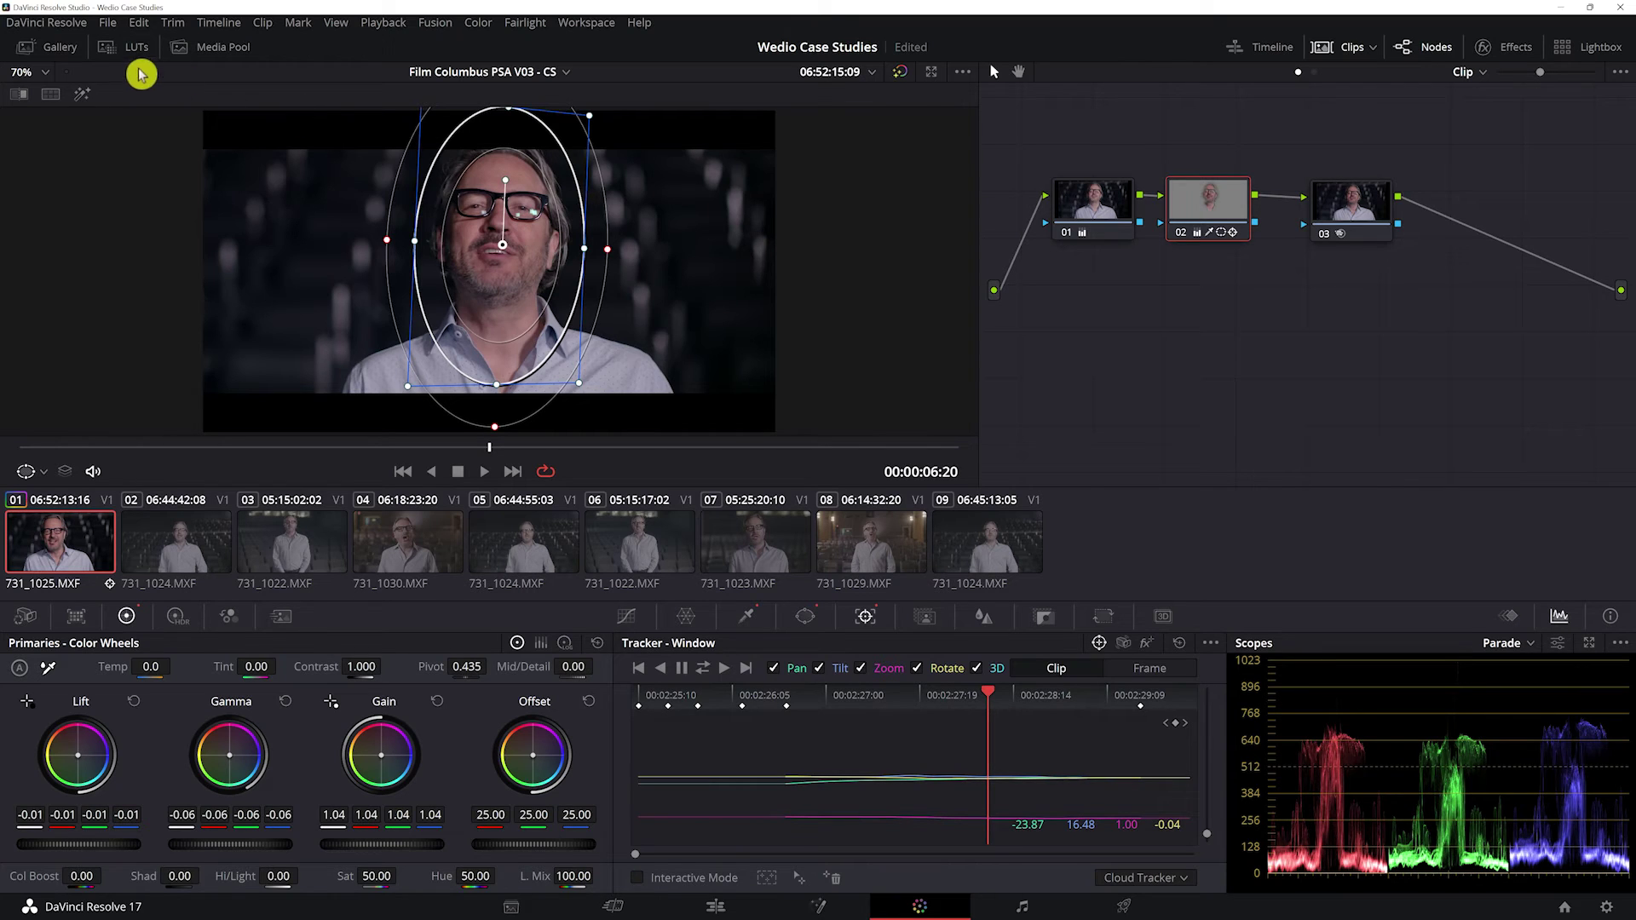
pyautogui.click(82, 93)
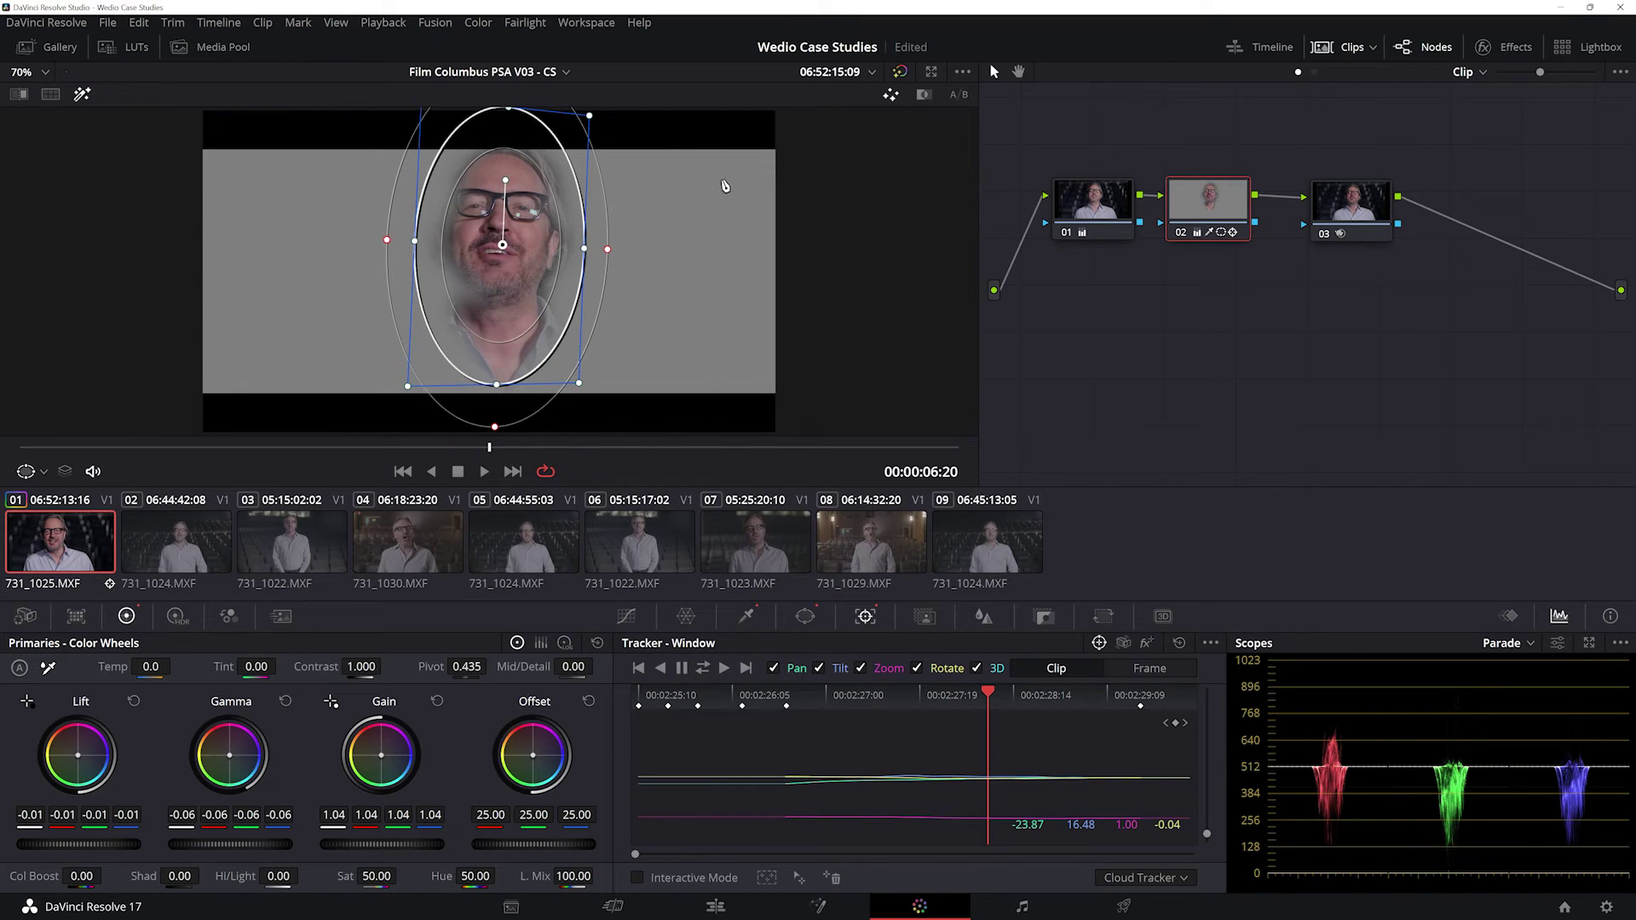
# Play the full graded clip to confirm the window tracks the head, then bring up node 02's actions
pyautogui.click(84, 93)
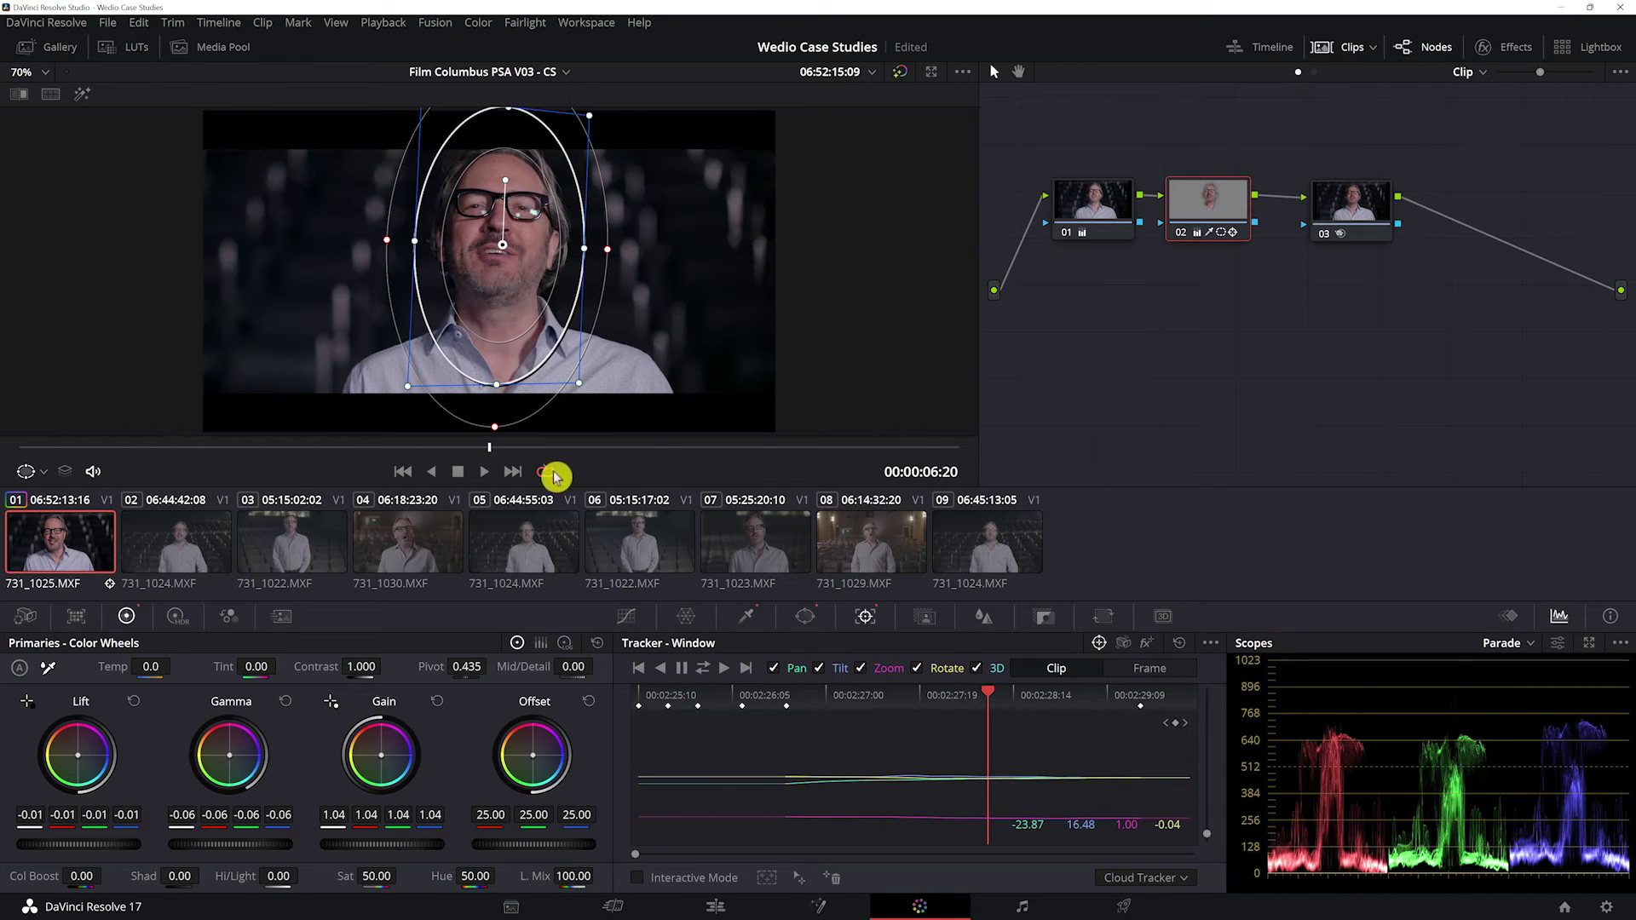
pyautogui.press('space')
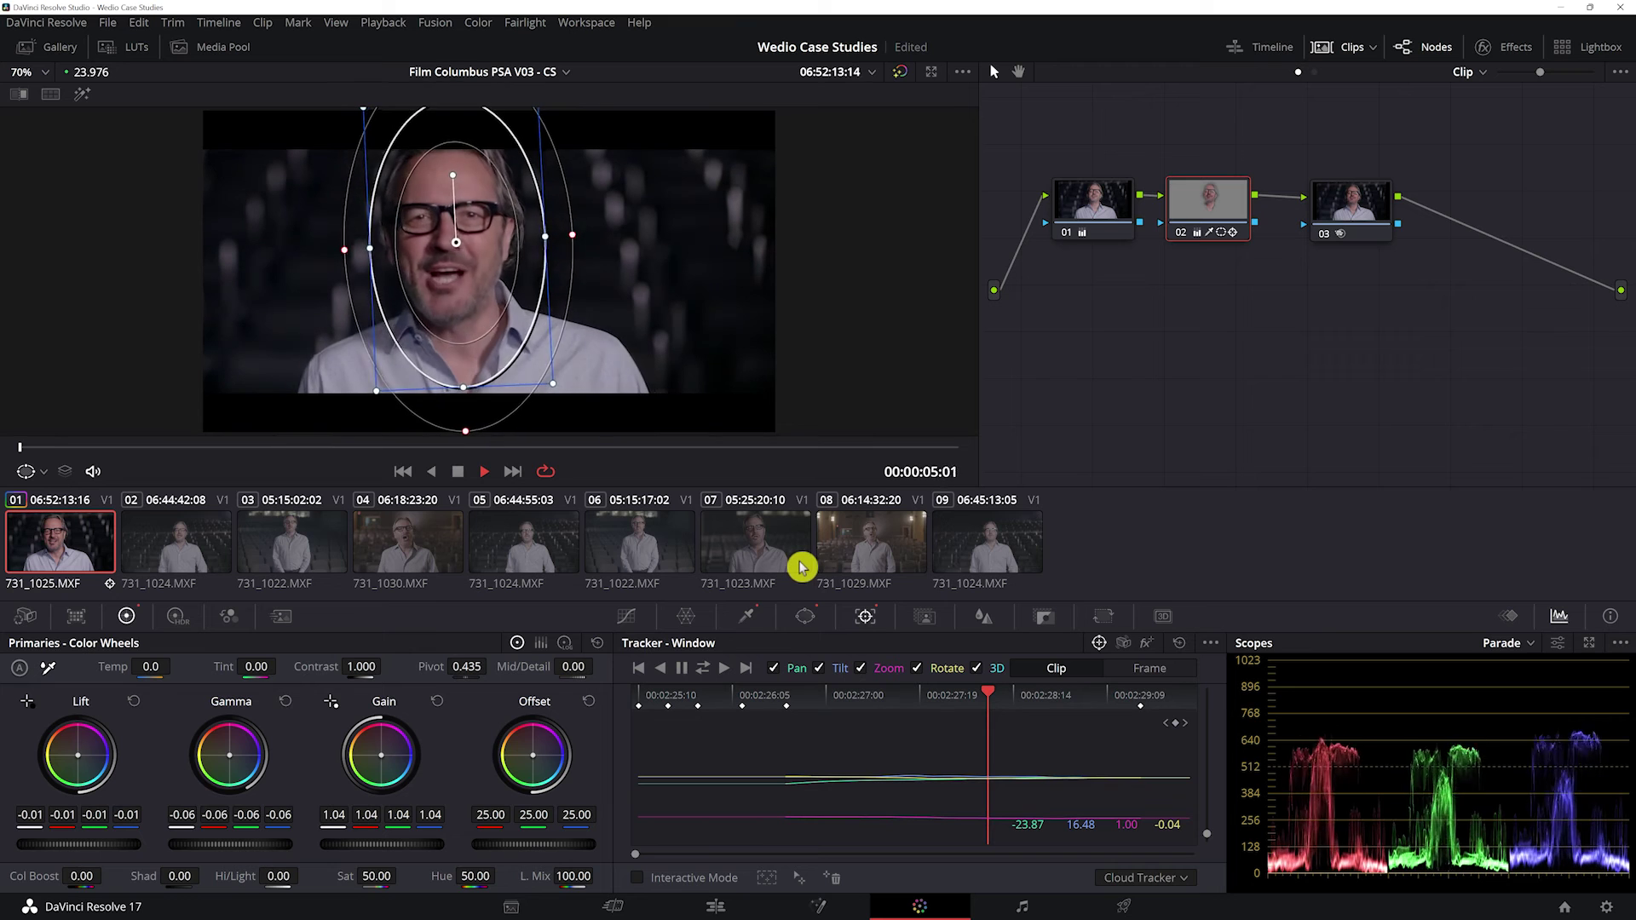
pyautogui.press('space')
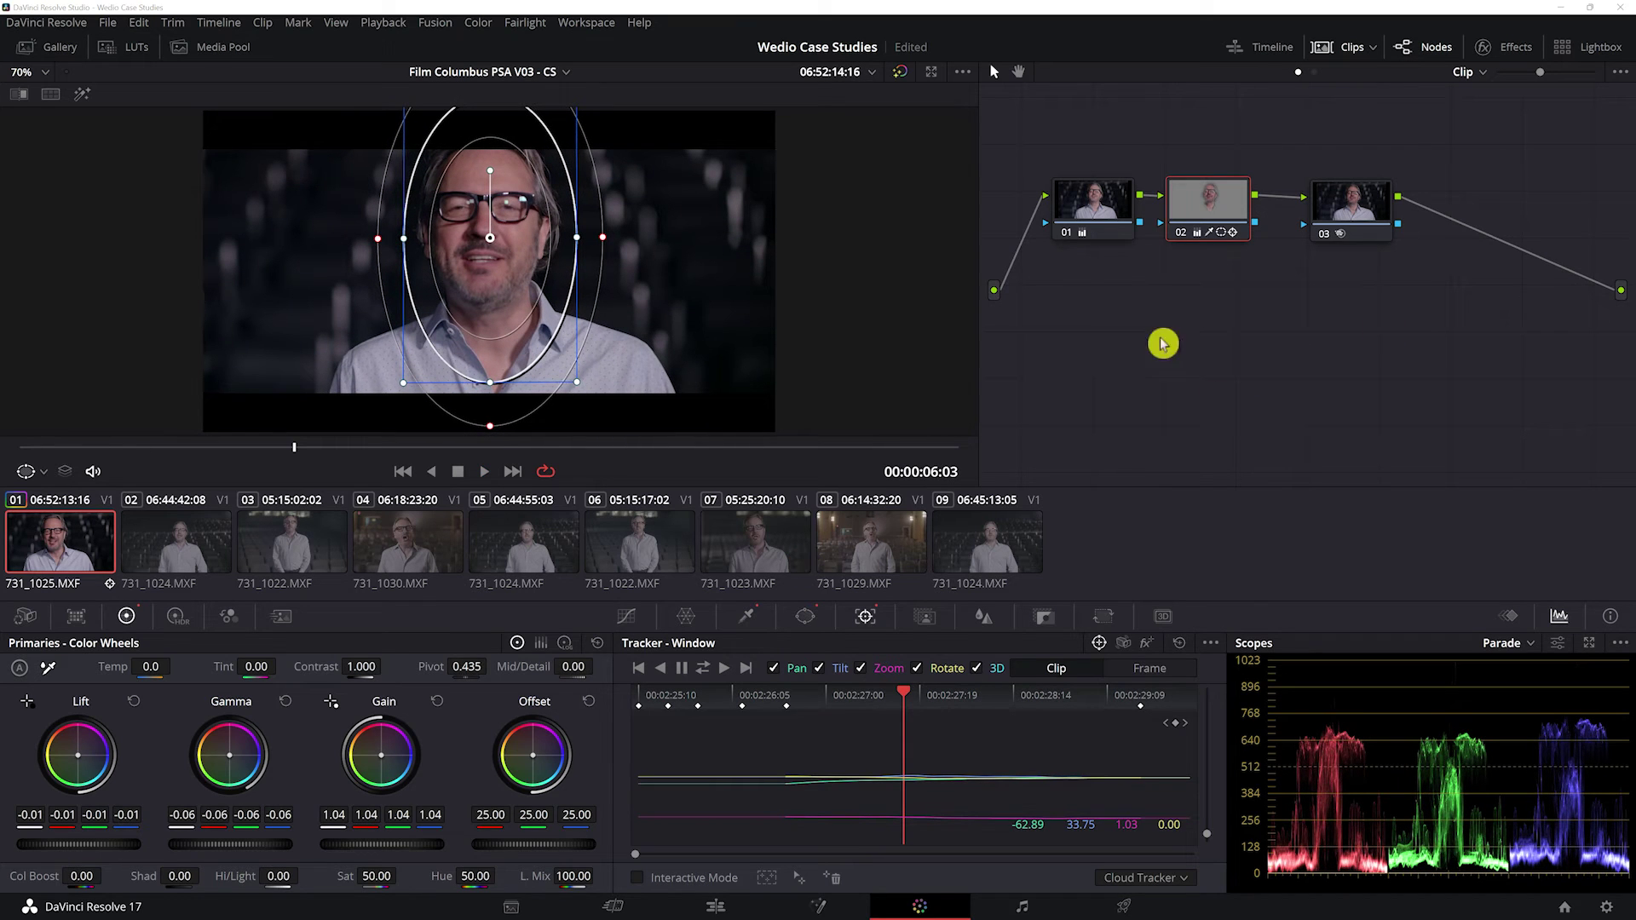
pyautogui.moveTo(1202, 212); pyautogui.dragTo(1192, 209)
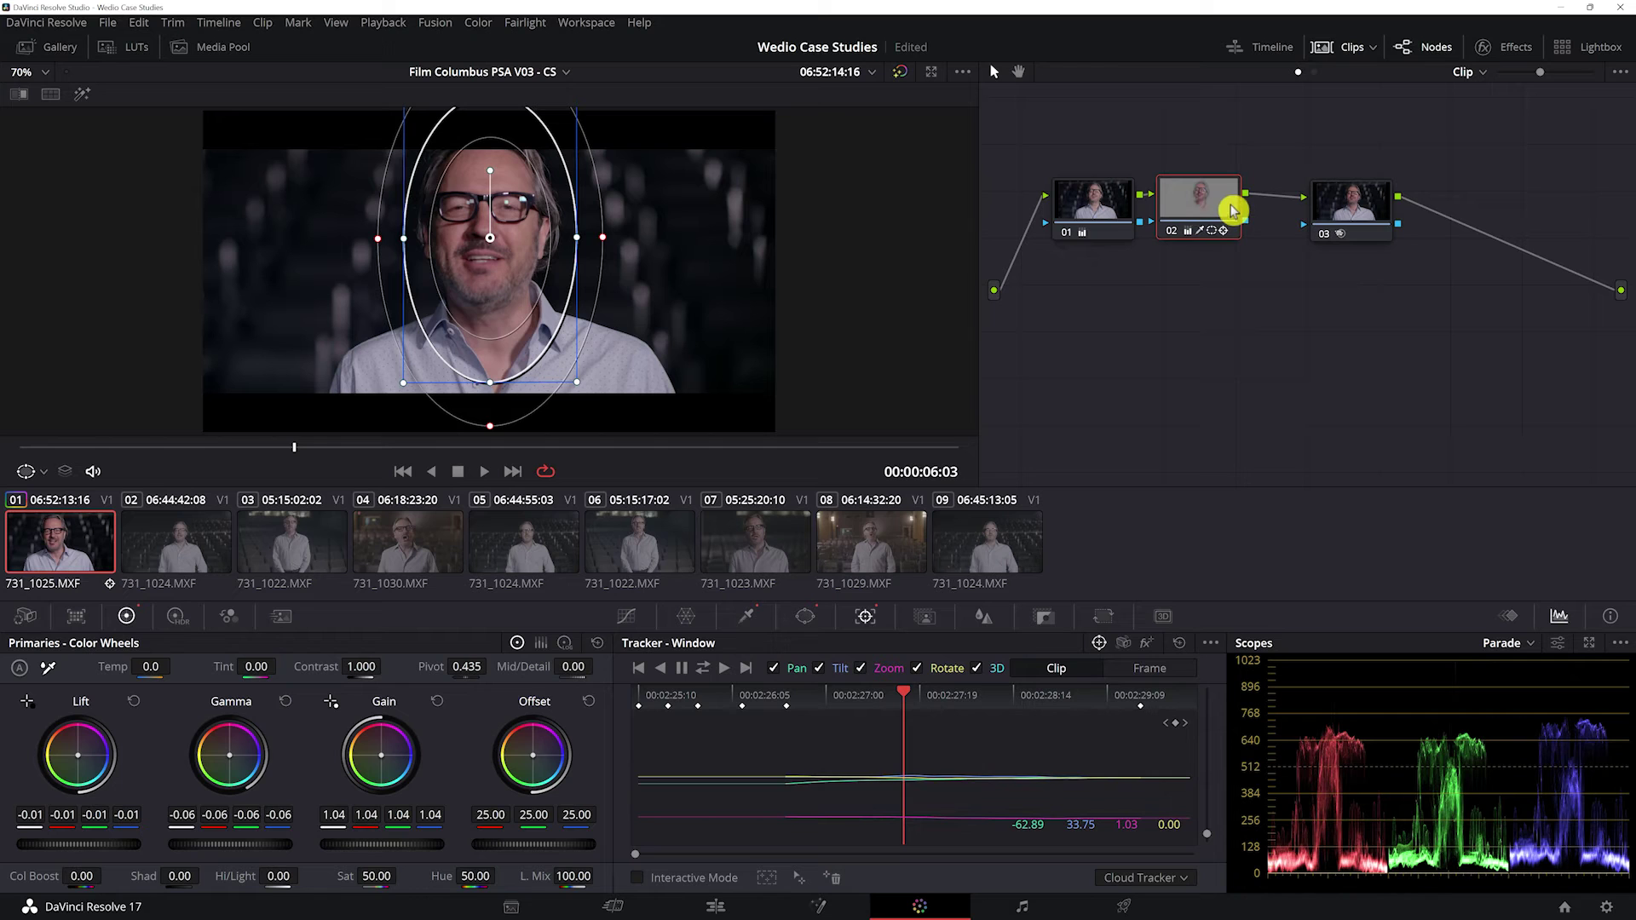
pyautogui.rightClick(1215, 207)
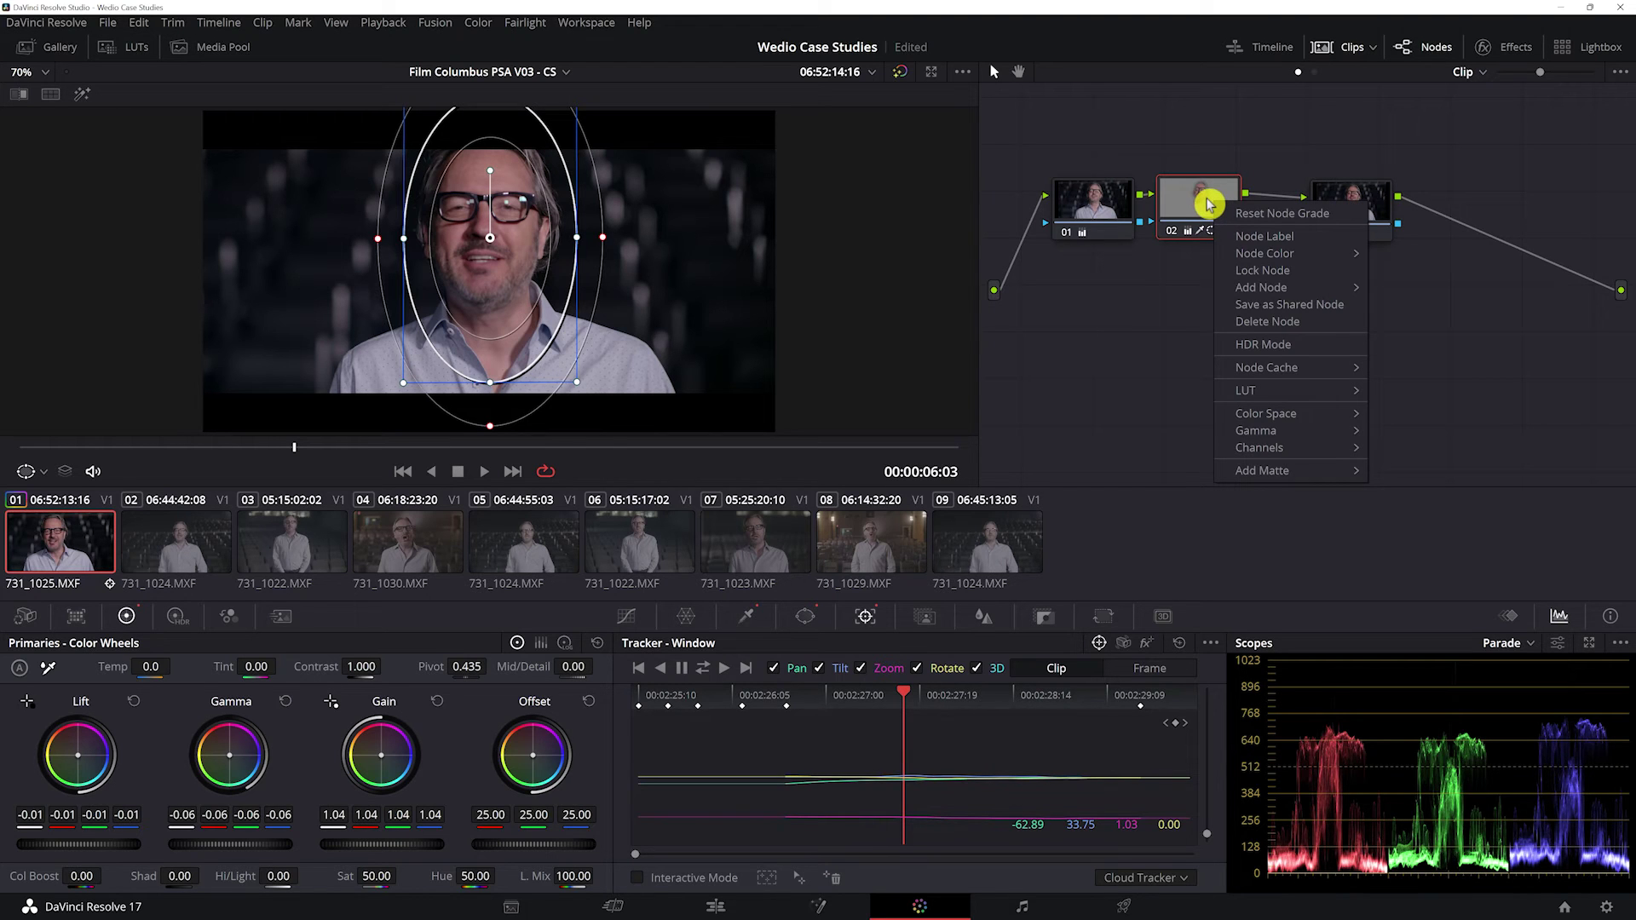
# Make room in the node graph and add serial node 03 after node 02 with node 02's grade pasted in
pyautogui.click(1206, 201)
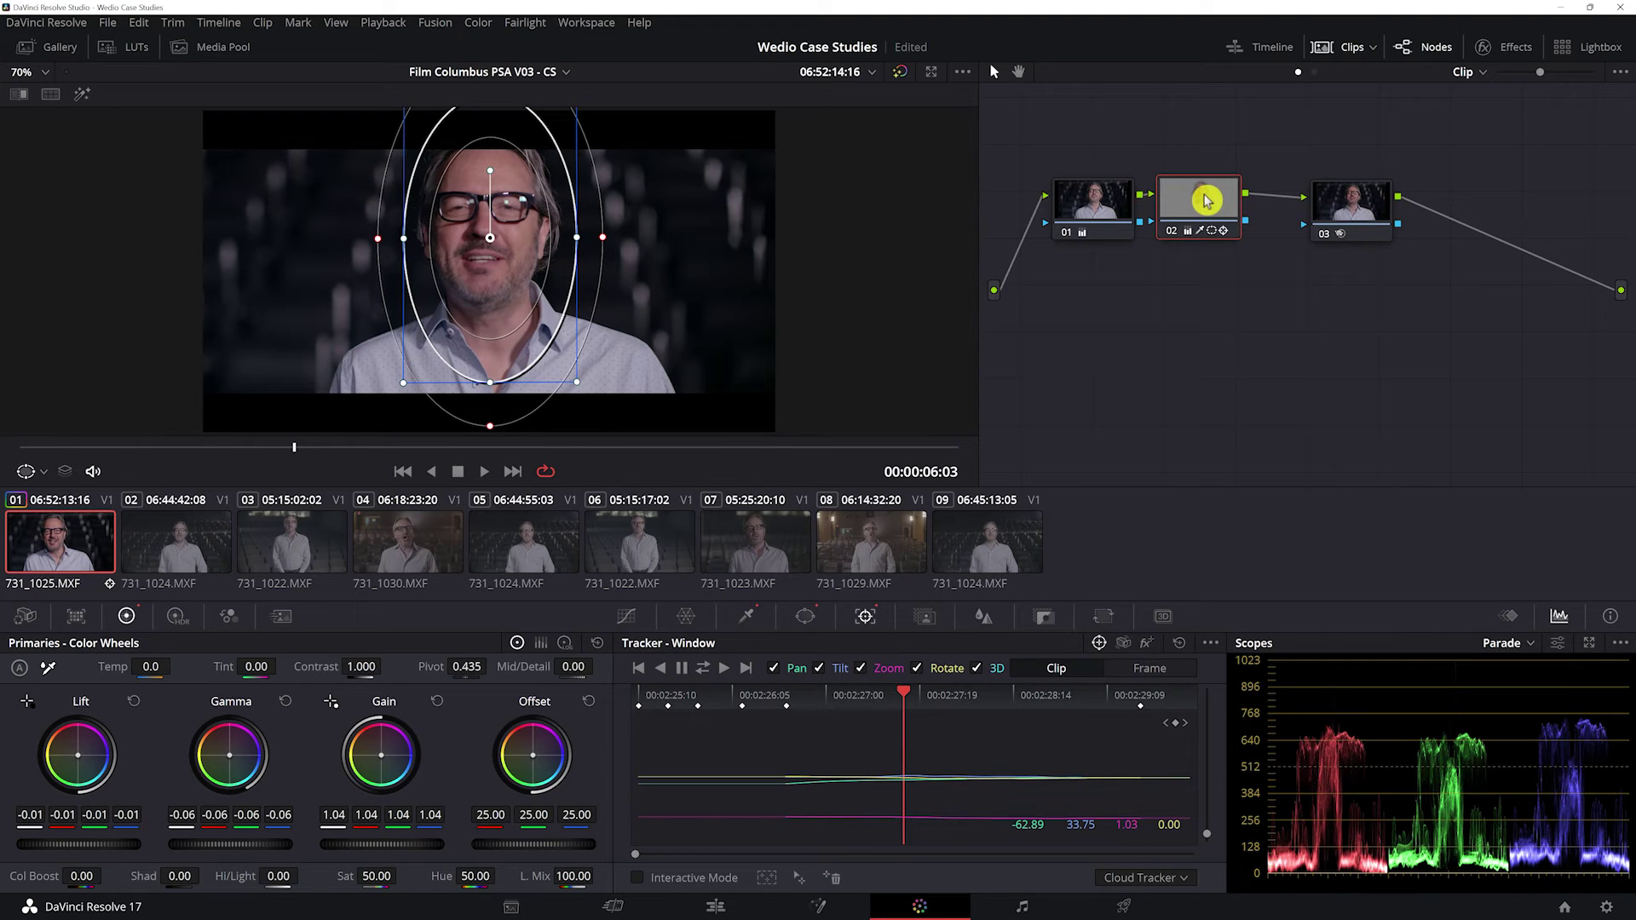
pyautogui.moveTo(1337, 201); pyautogui.dragTo(1368, 201)
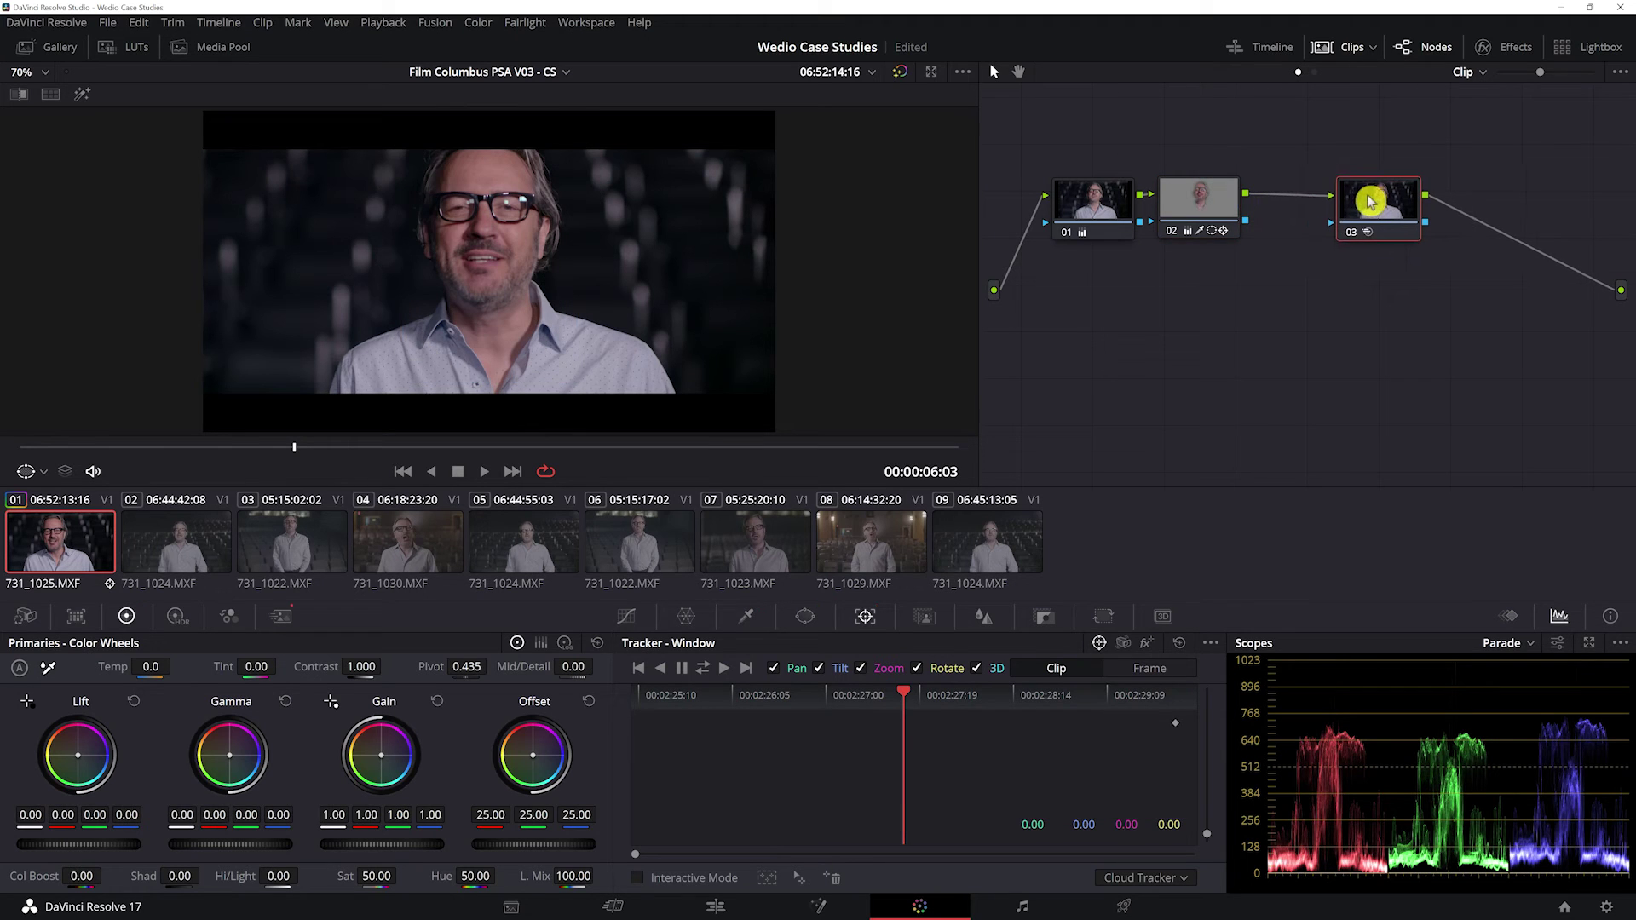
pyautogui.rightClick(1216, 202)
pyautogui.moveTo(1325, 283)
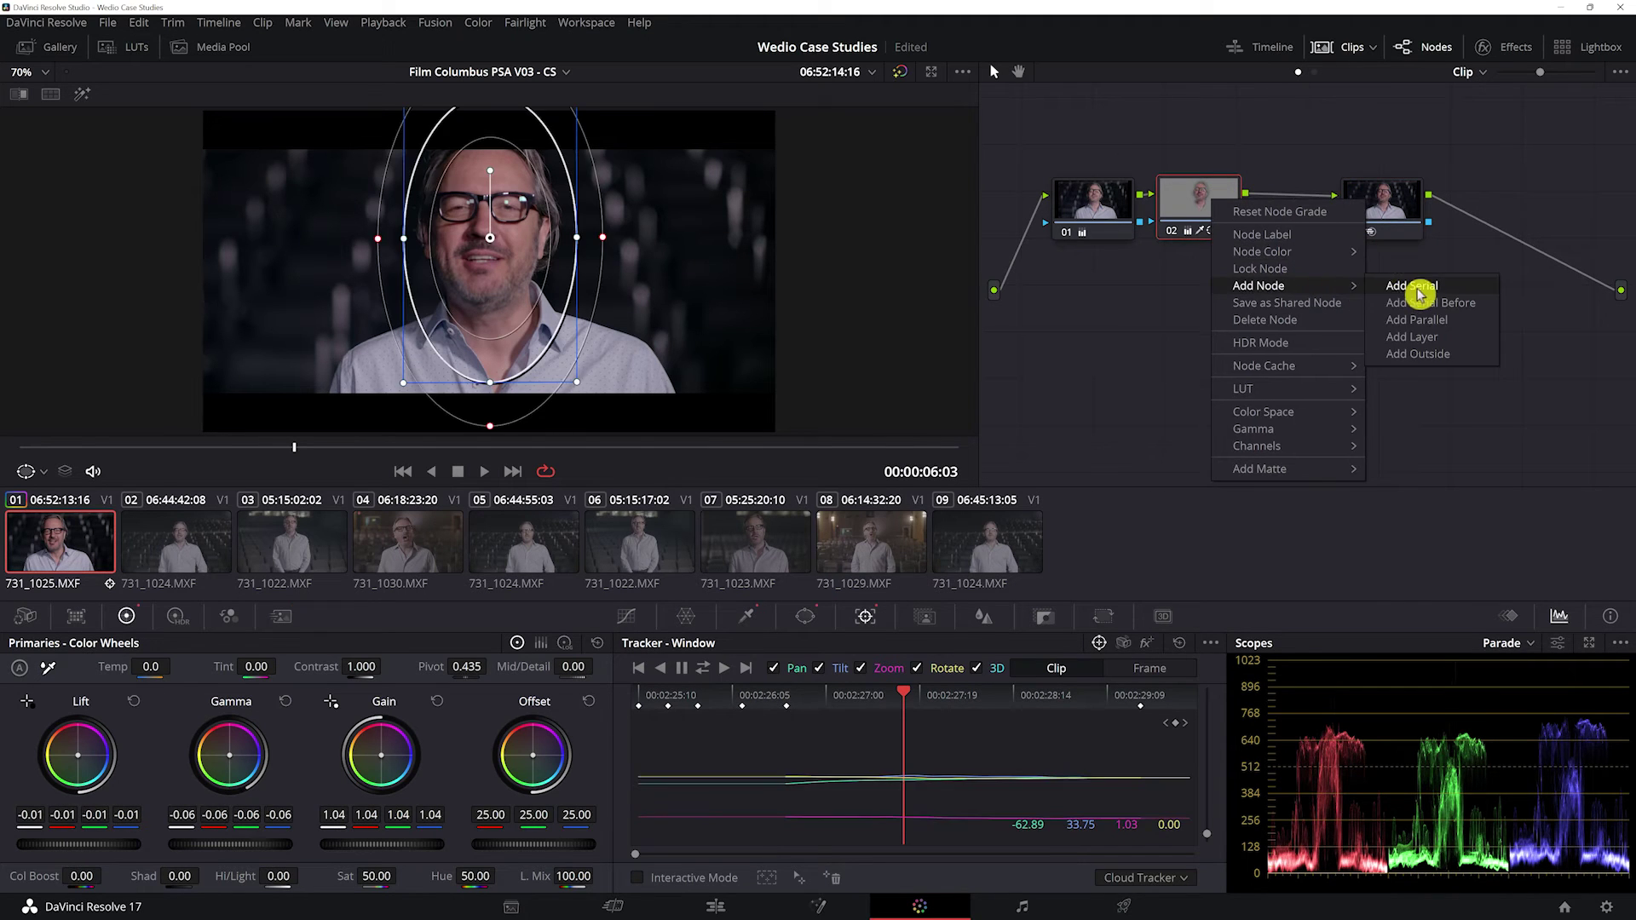
pyautogui.click(1409, 290)
pyautogui.hotkey('ctrl', 'v')
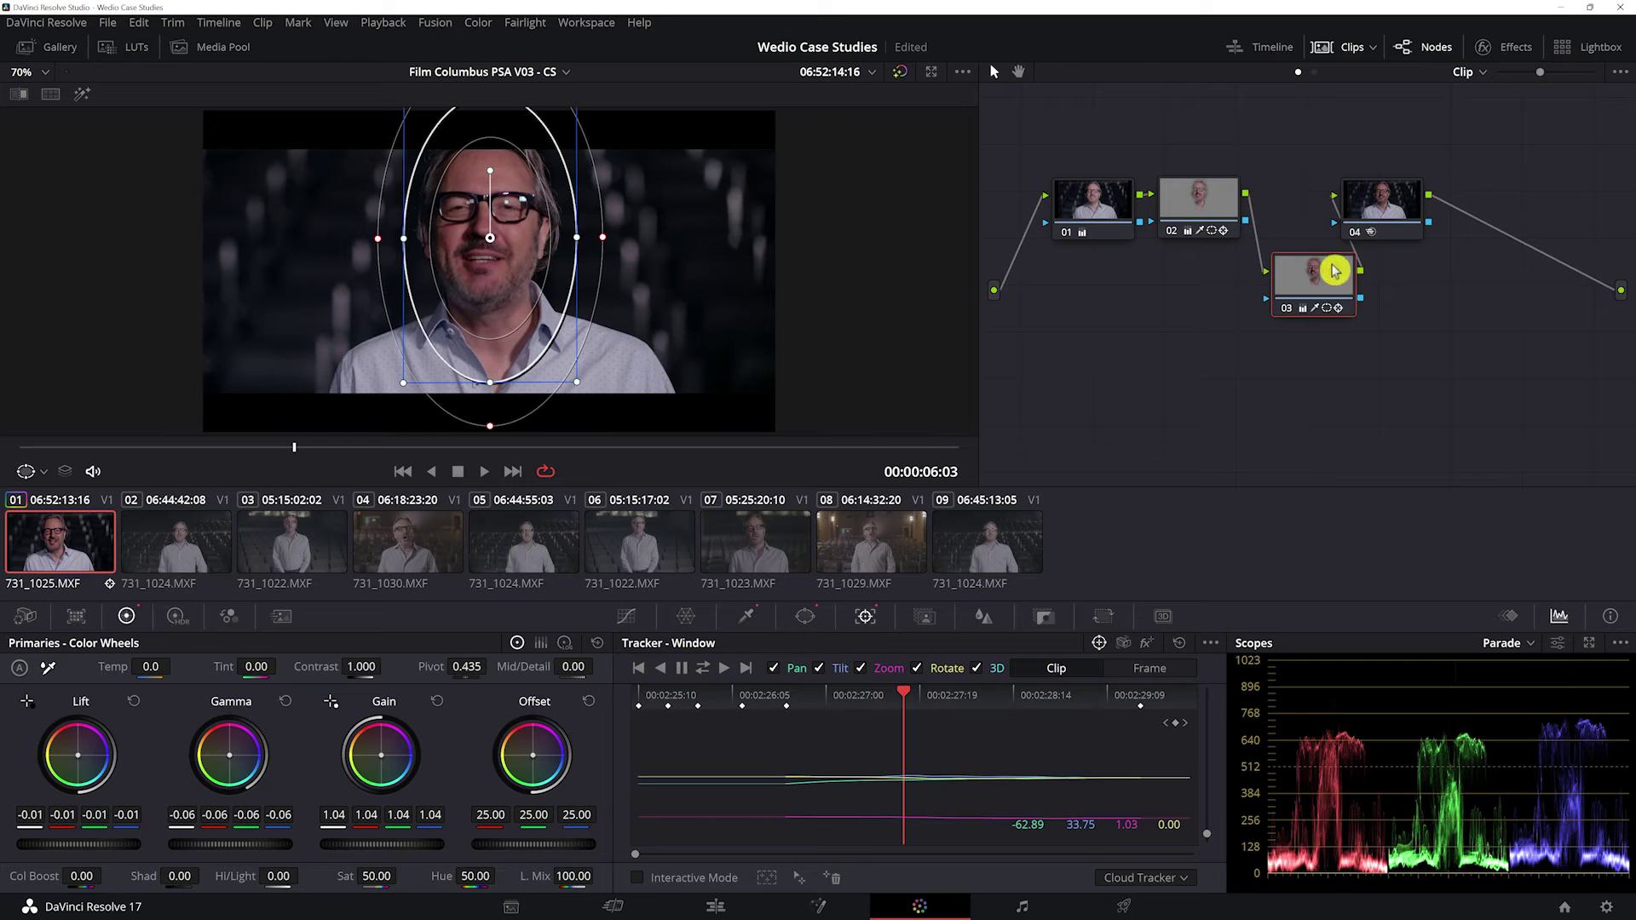
# Reset node 03's primaries back to neutral
pyautogui.click(598, 642)
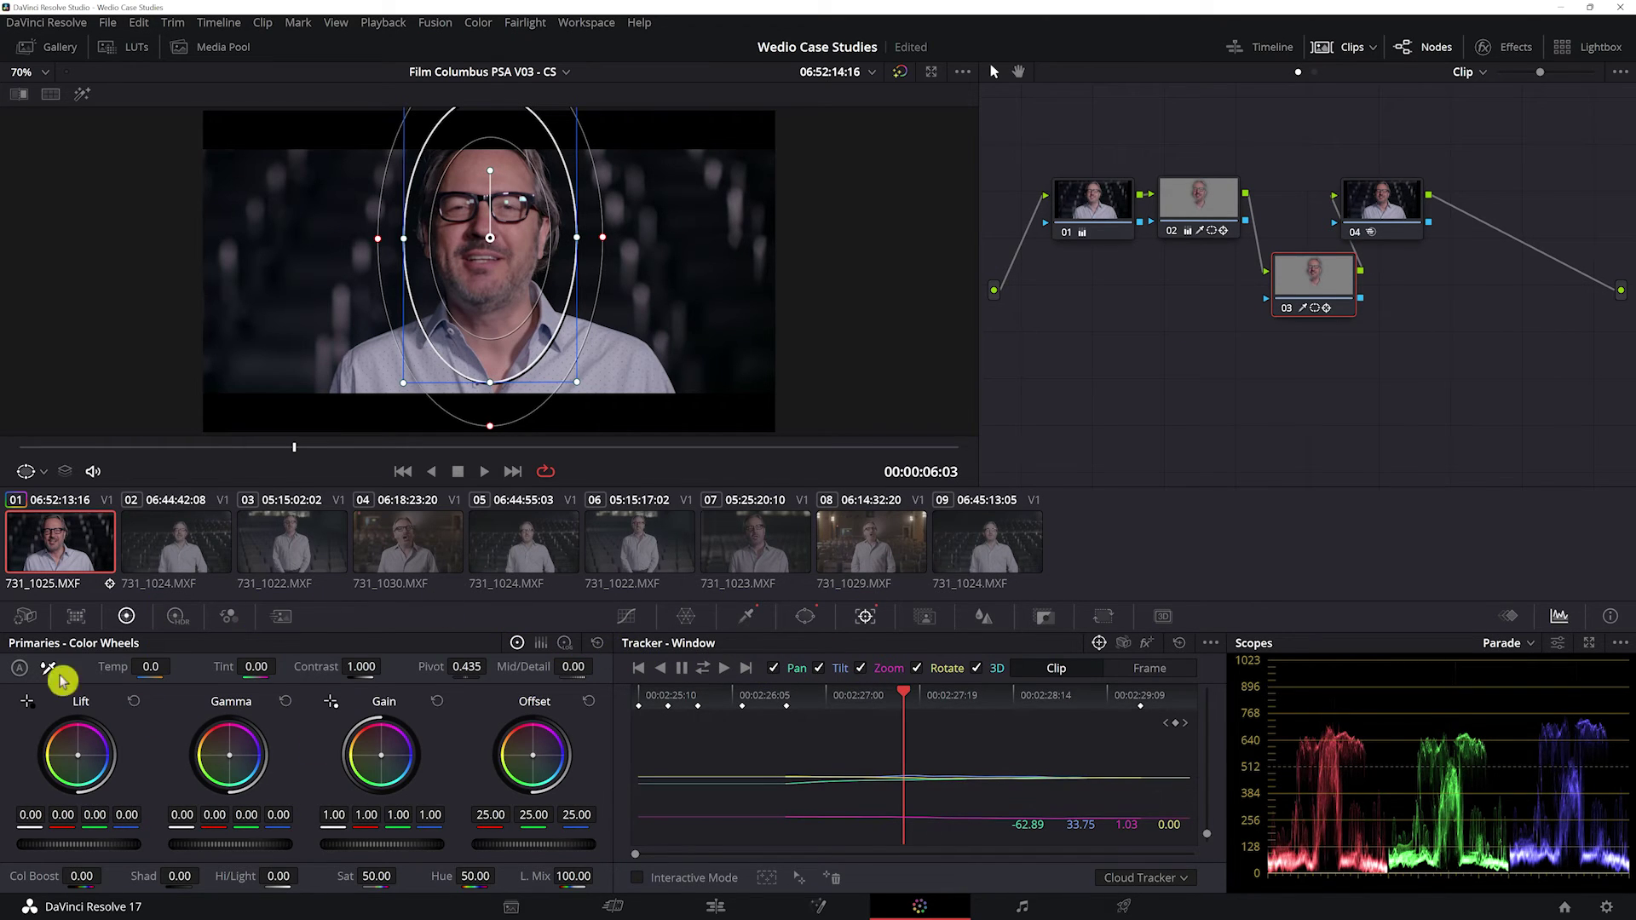
pyautogui.click(758, 617)
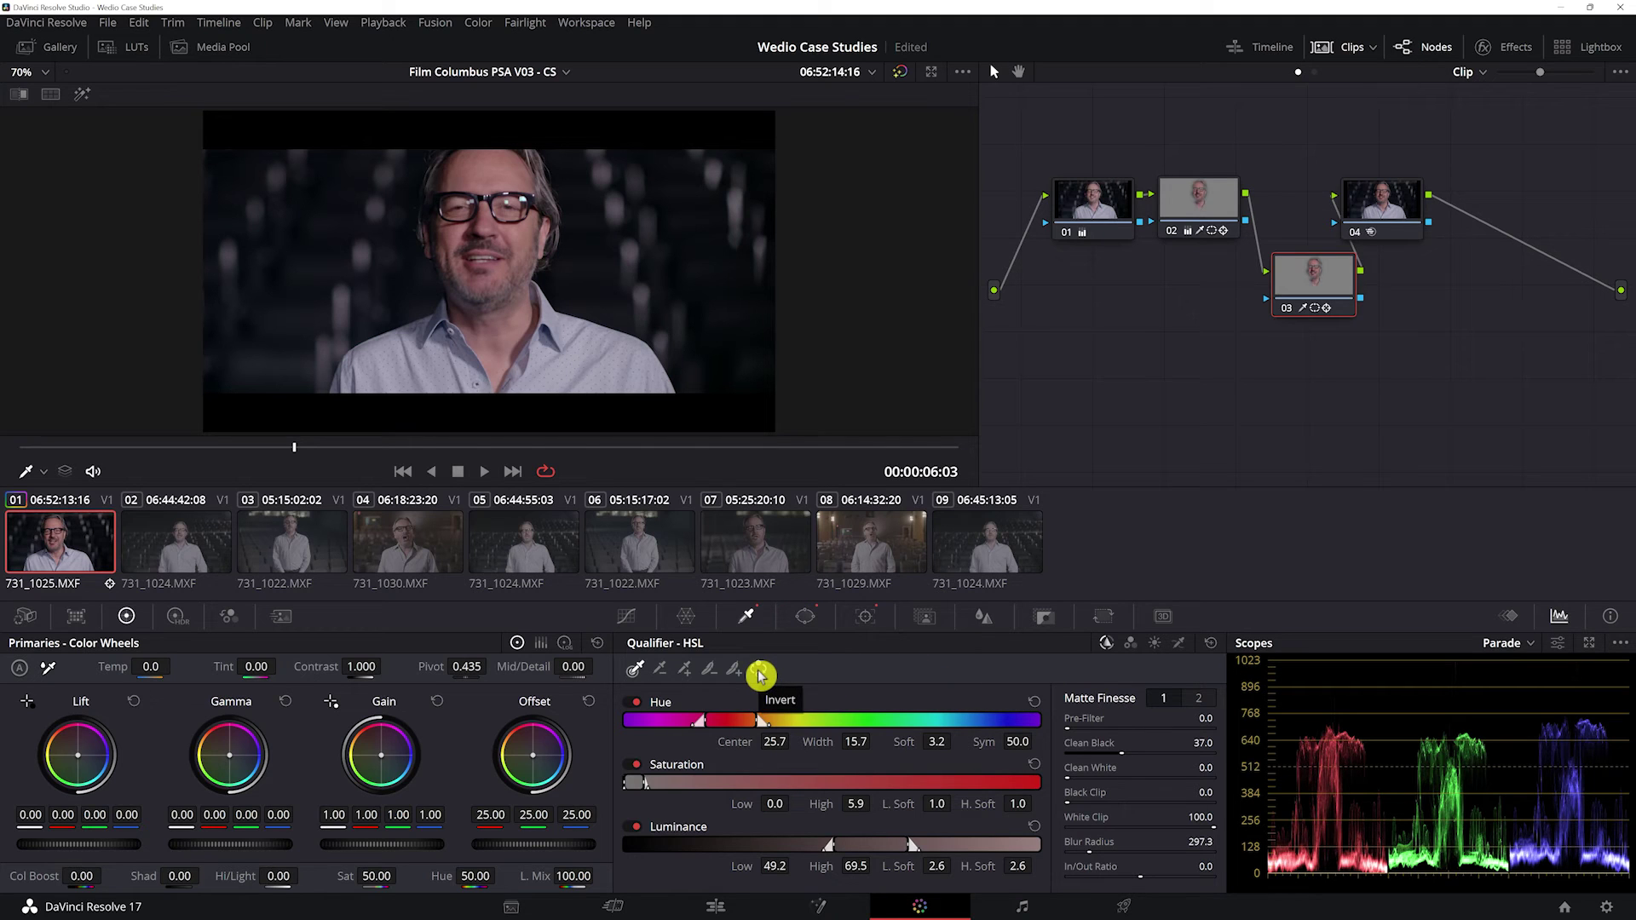
# Invert node 03's skin key and its circle face window, checking the matte in Highlight mode
pyautogui.click(82, 94)
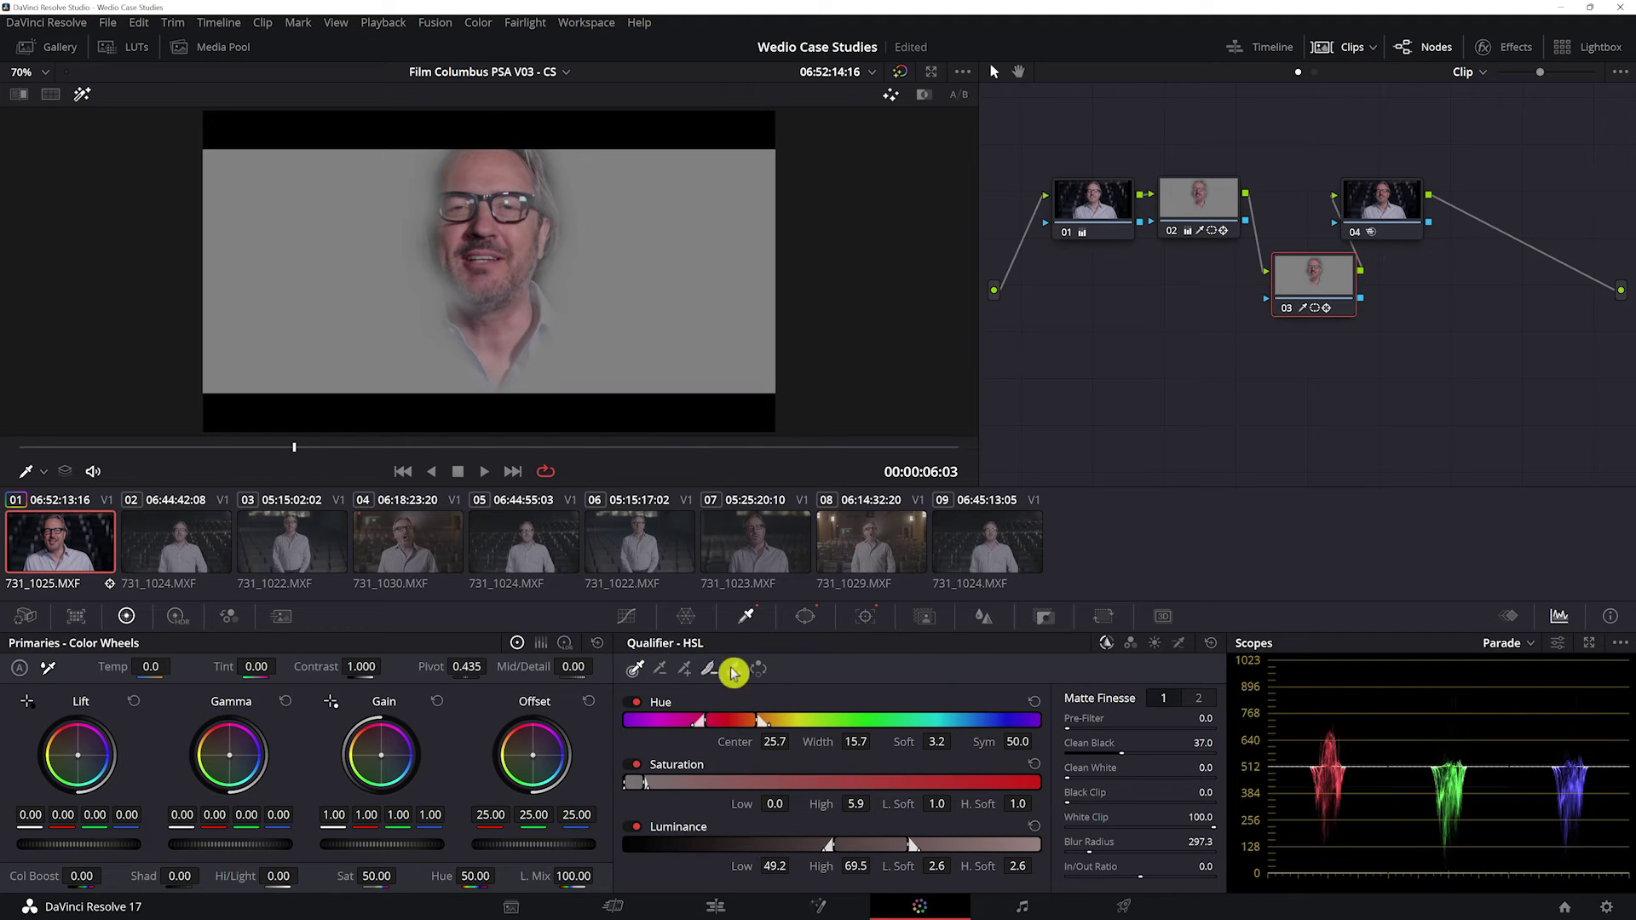
pyautogui.click(759, 670)
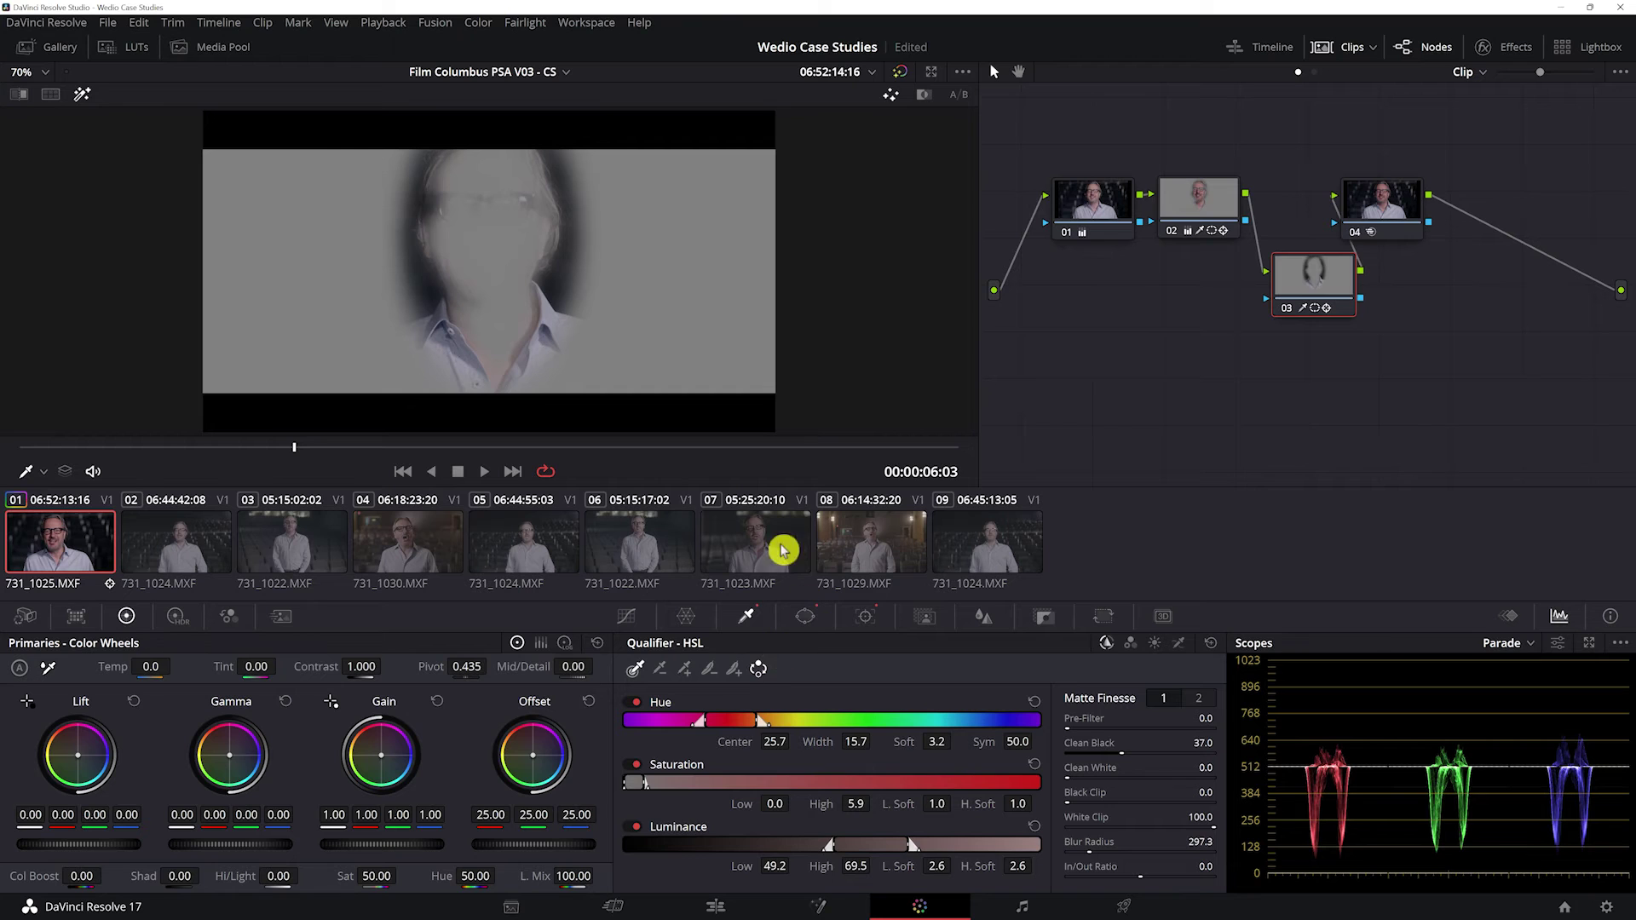
pyautogui.click(805, 616)
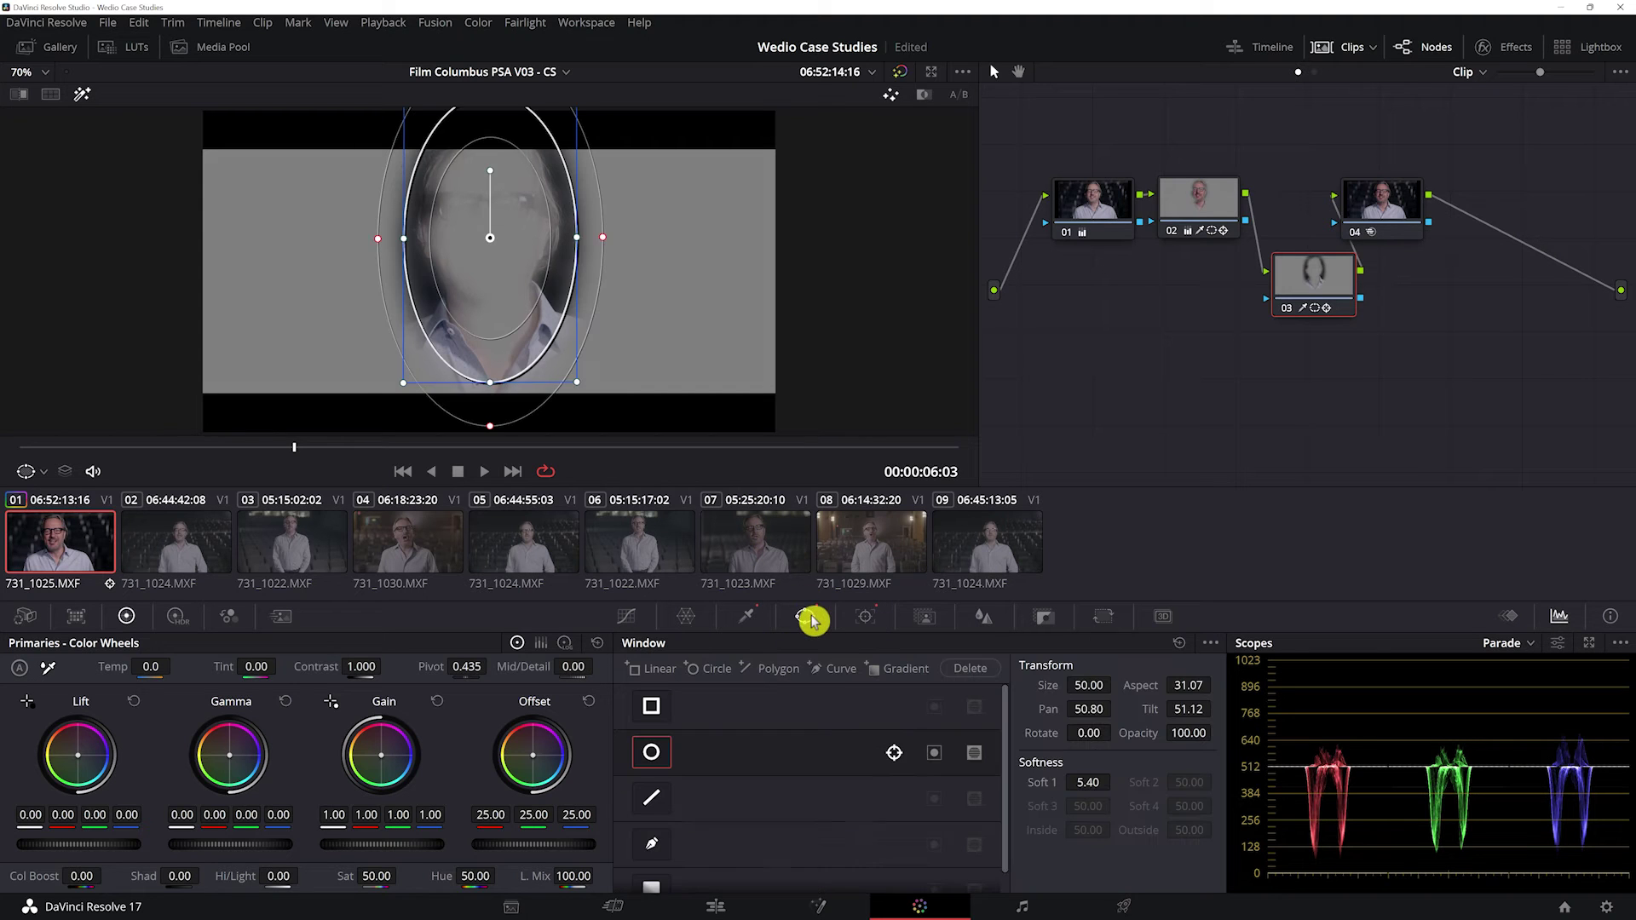
pyautogui.click(938, 755)
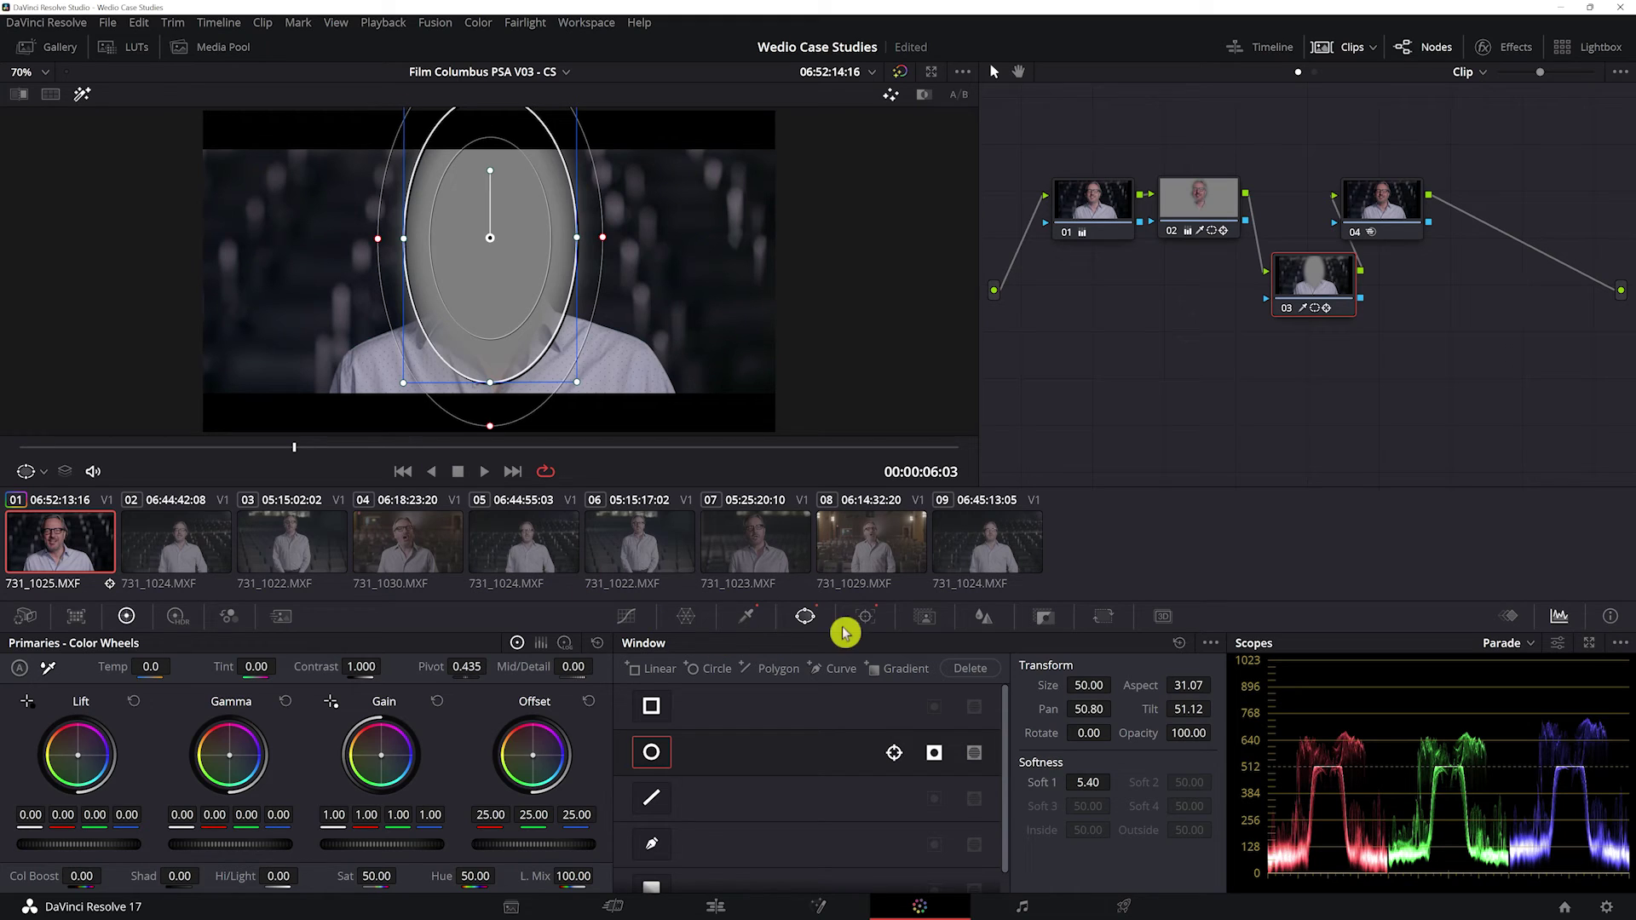
pyautogui.click(81, 96)
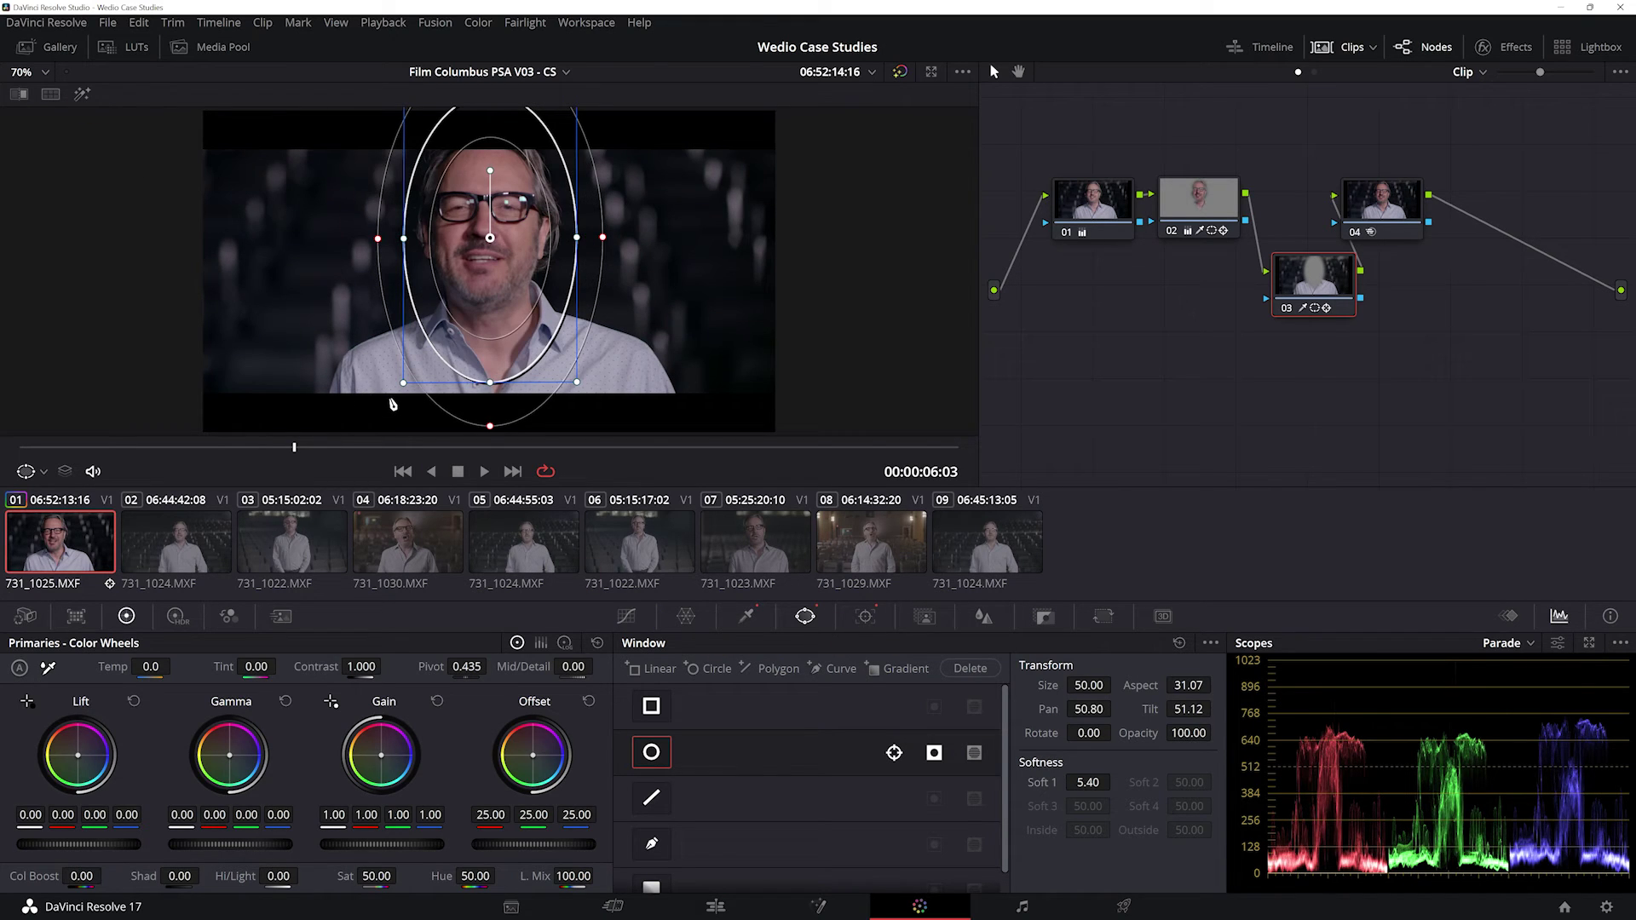
pyautogui.click(746, 616)
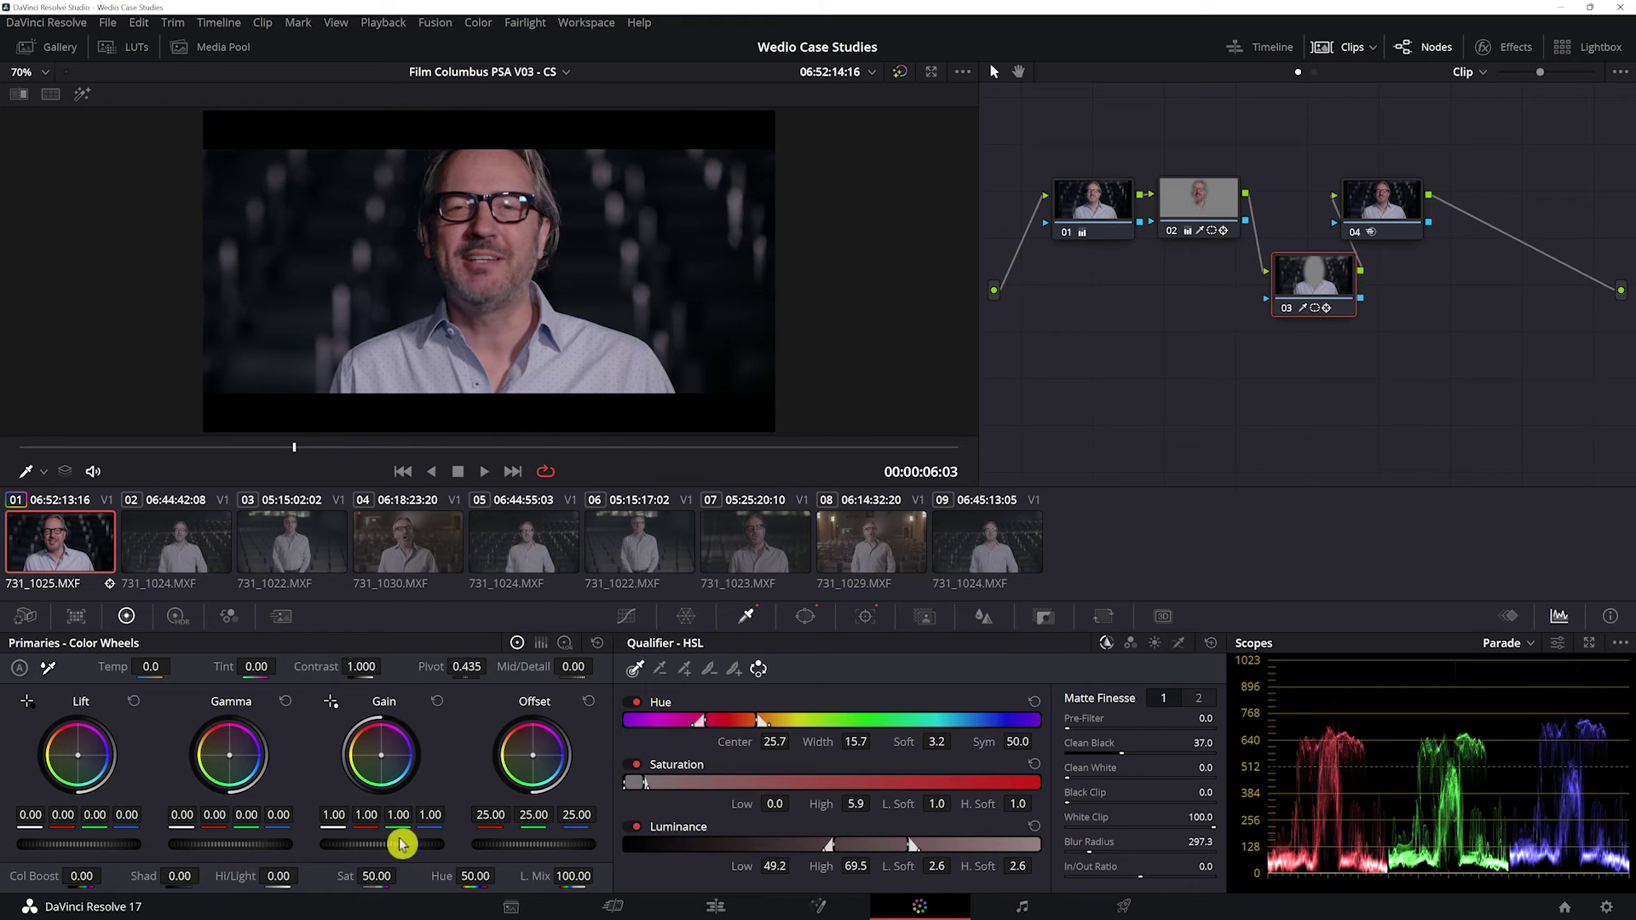
# Grade node 03's background to gain 1.34, gamma -0.01 and lift -0.01
pyautogui.moveTo(381, 844); pyautogui.dragTo(4, 843)
pyautogui.moveTo(228, 844); pyautogui.dragTo(226, 844)
pyautogui.moveTo(34, 848); pyautogui.dragTo(27, 848)
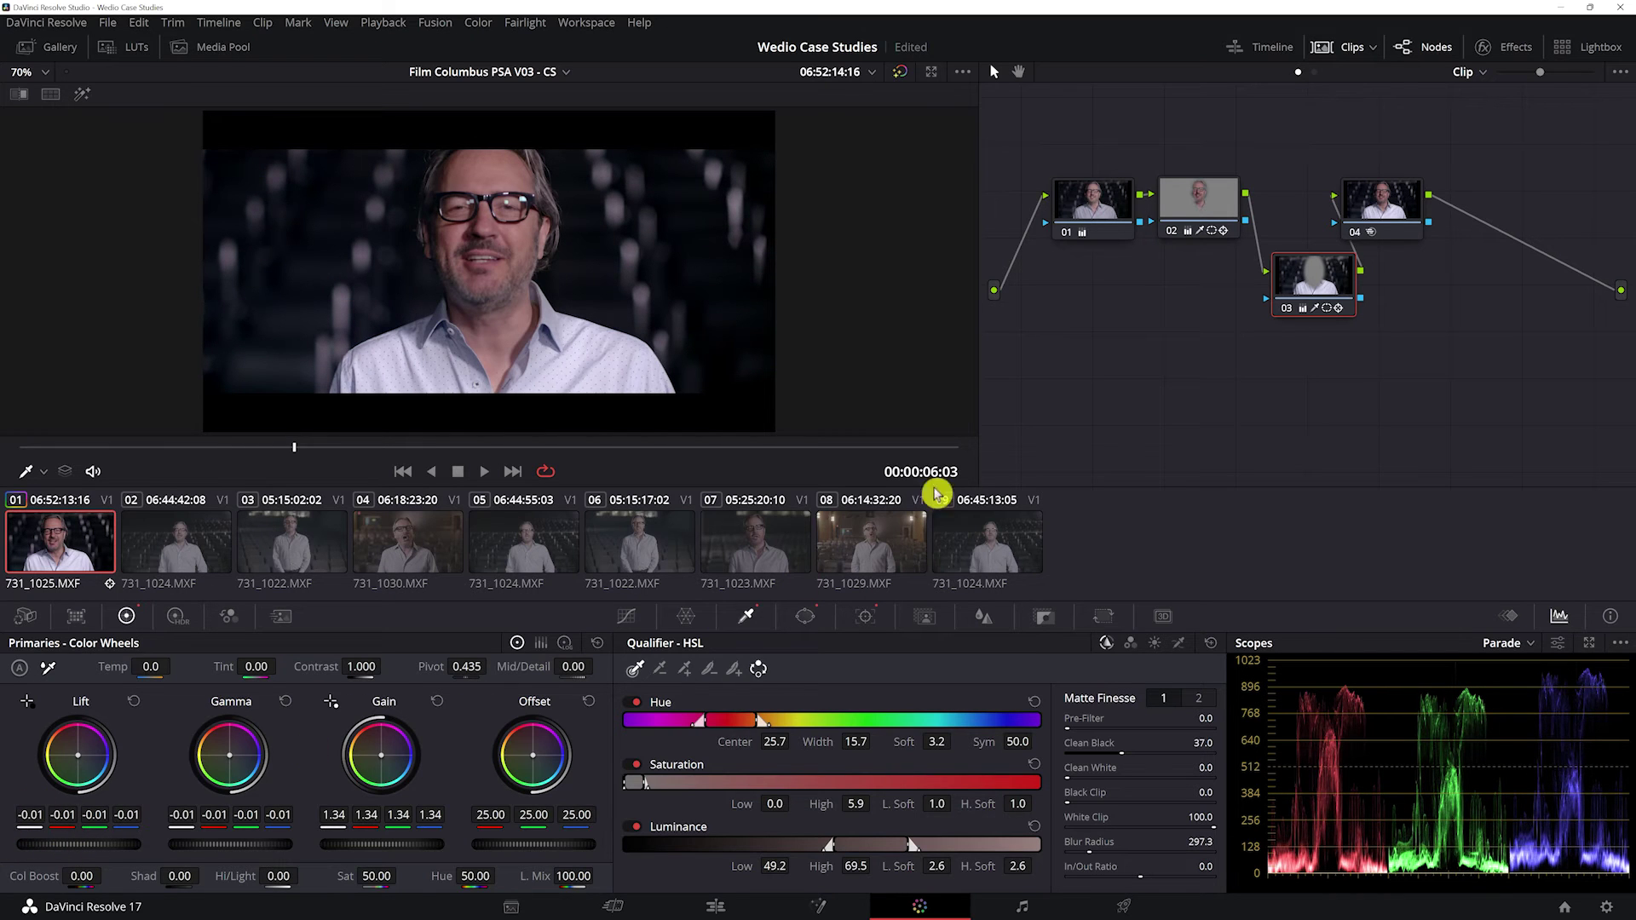
# Nudge node 03 up-left and toggle it off and on to compare the grade
pyautogui.moveTo(1325, 266); pyautogui.dragTo(1301, 264)
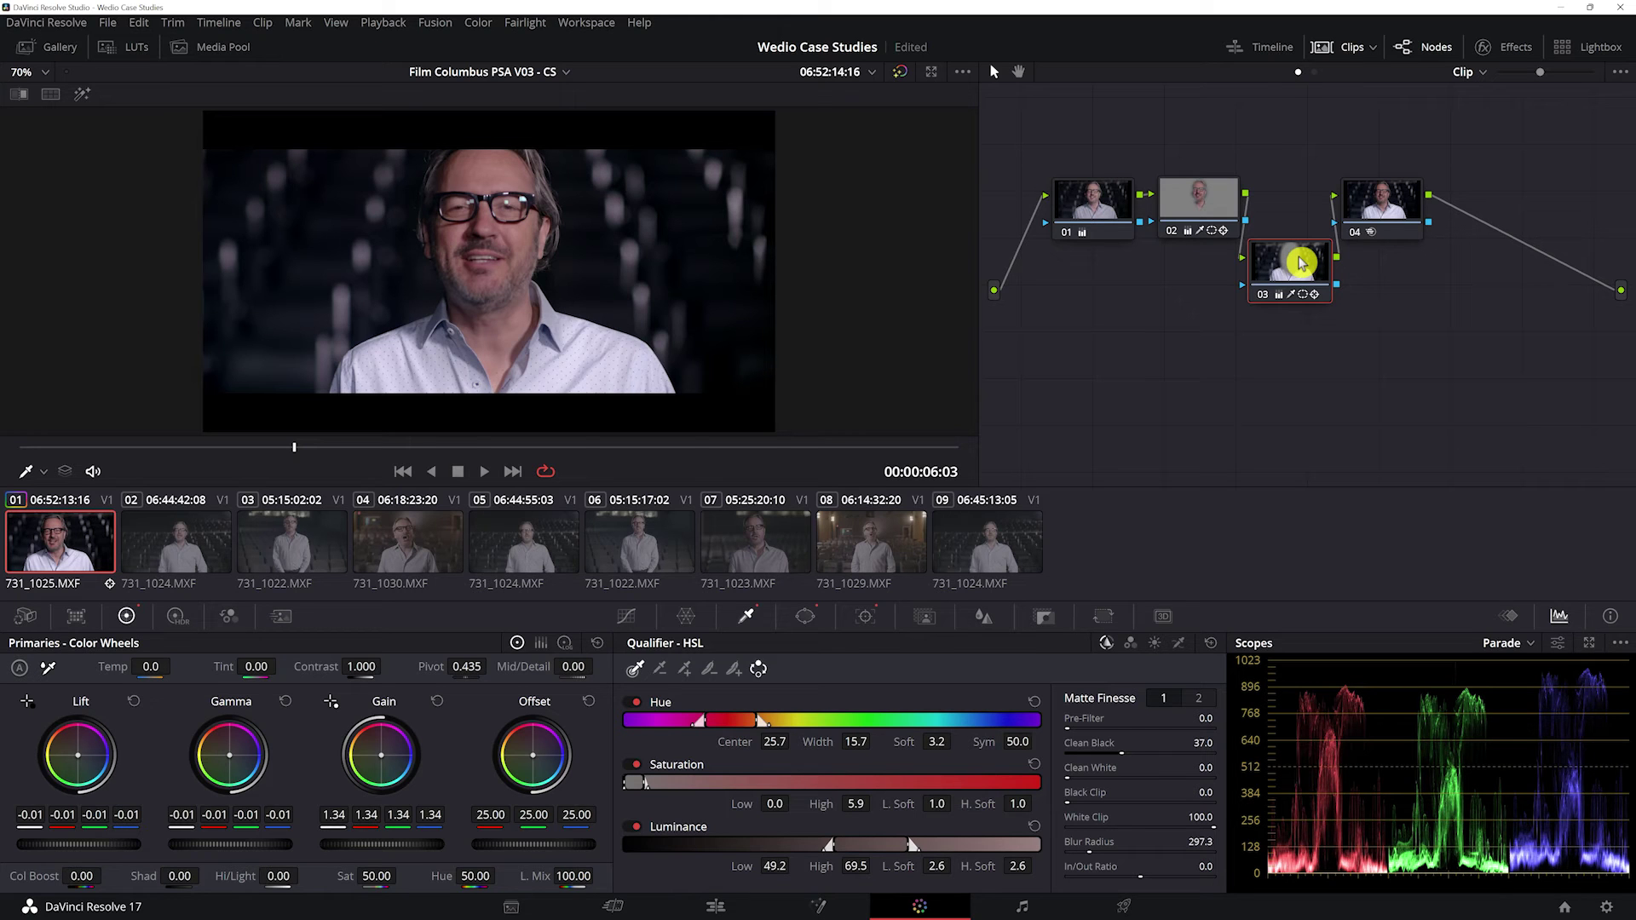
pyautogui.moveTo(1301, 263); pyautogui.dragTo(1301, 264)
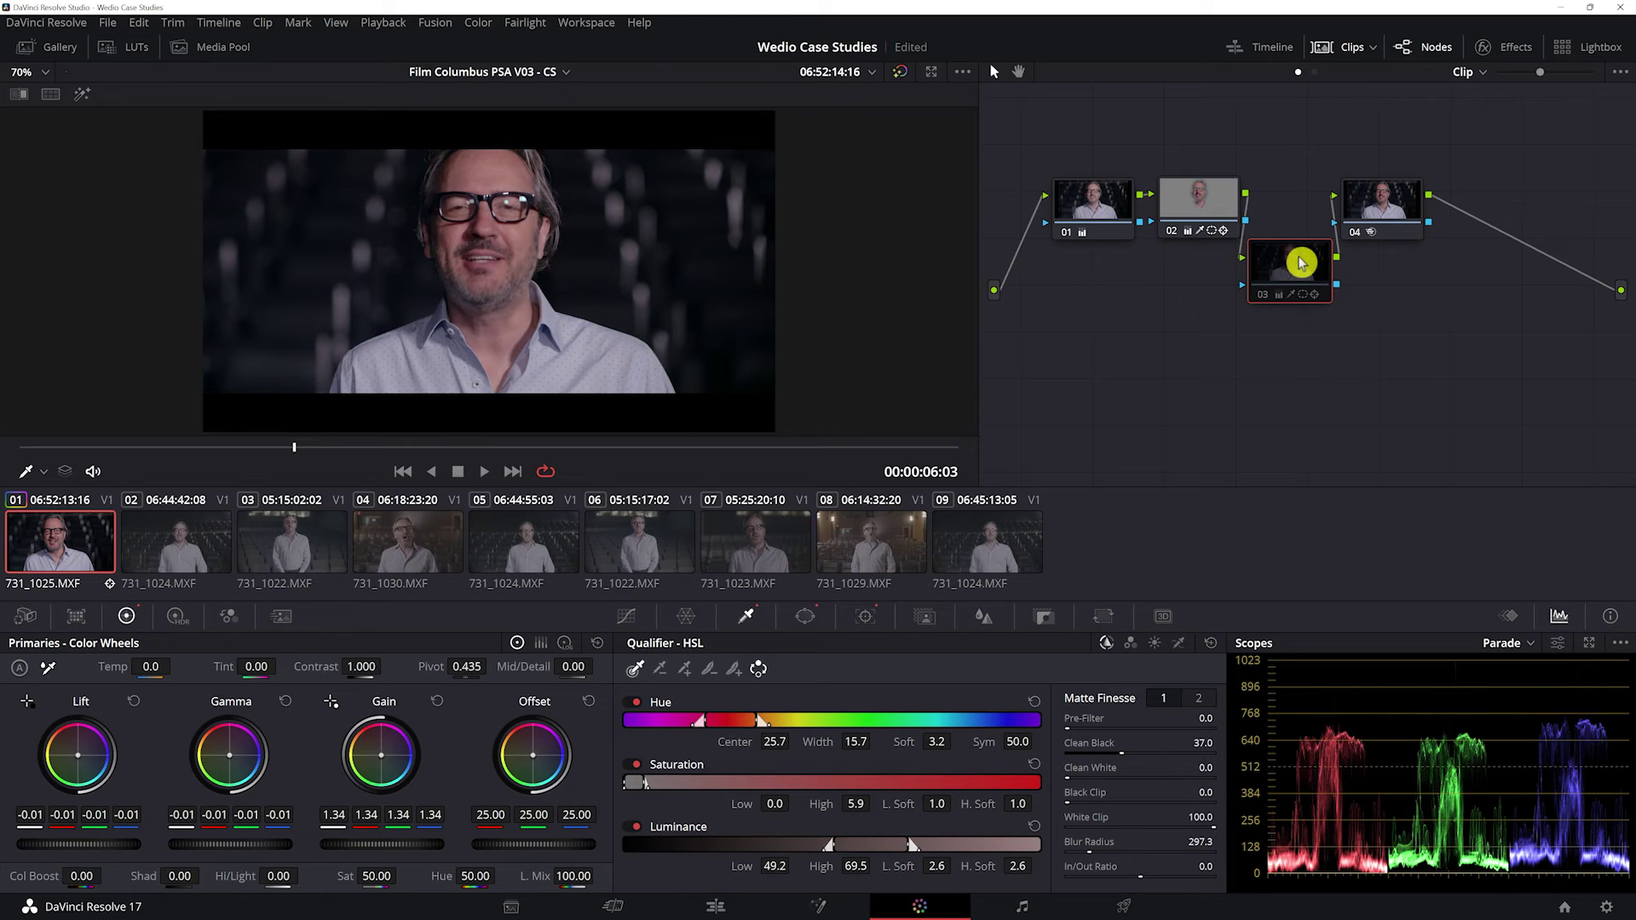
pyautogui.hotkey('ctrl', 'd')
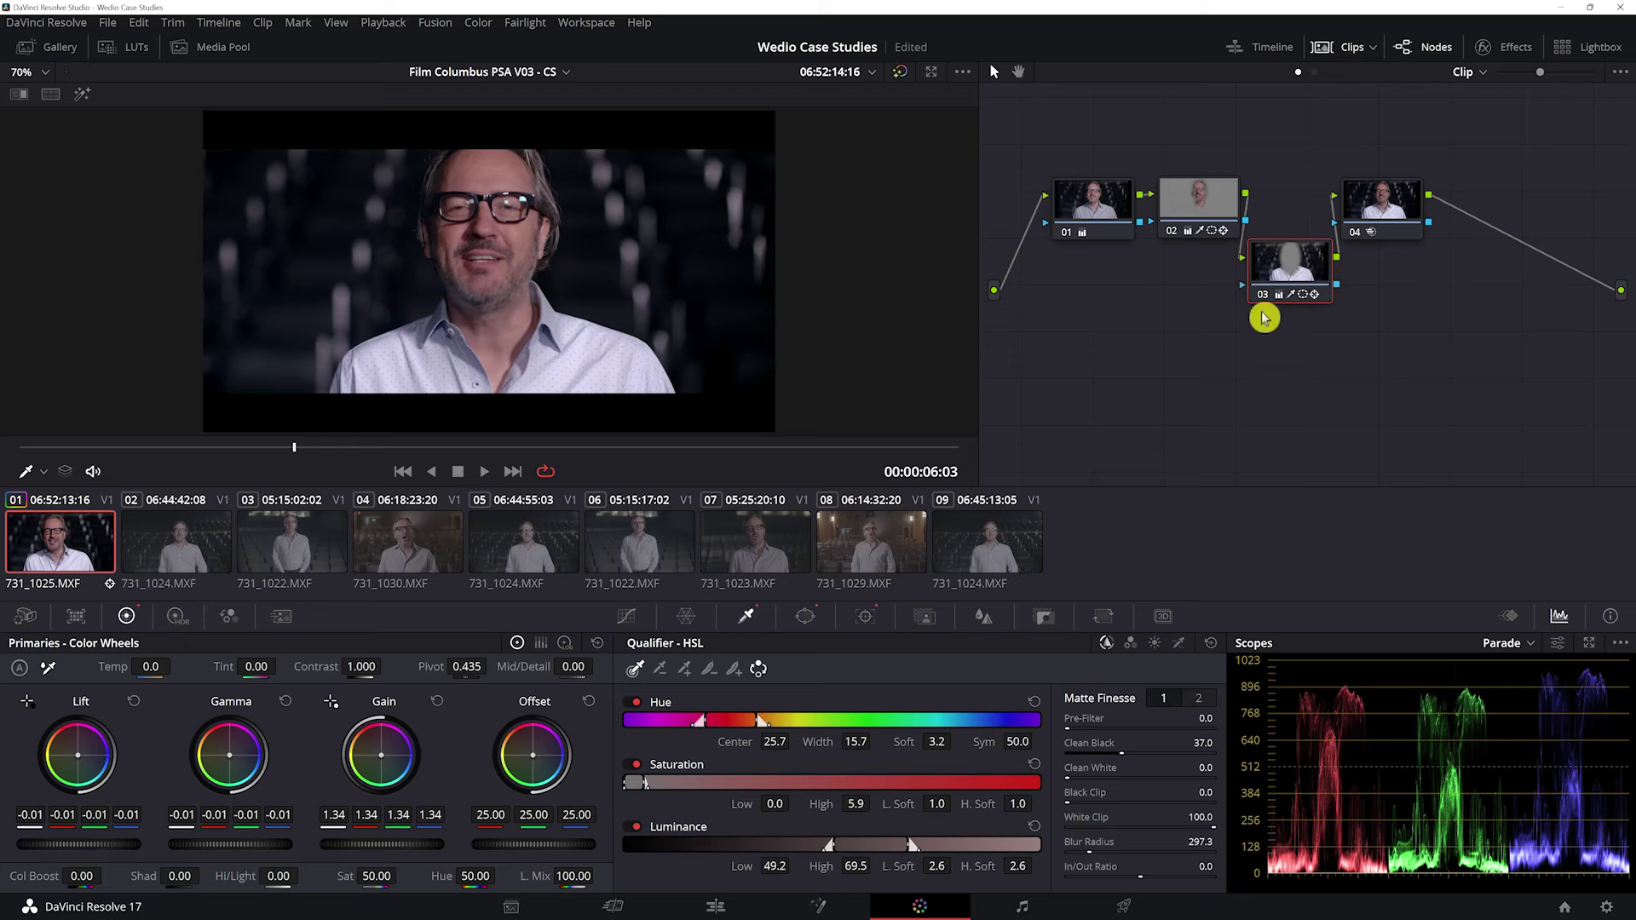
# Add an inverted circle window over the chest on node 03, aspect 78.93, softness 6.47
pyautogui.click(805, 615)
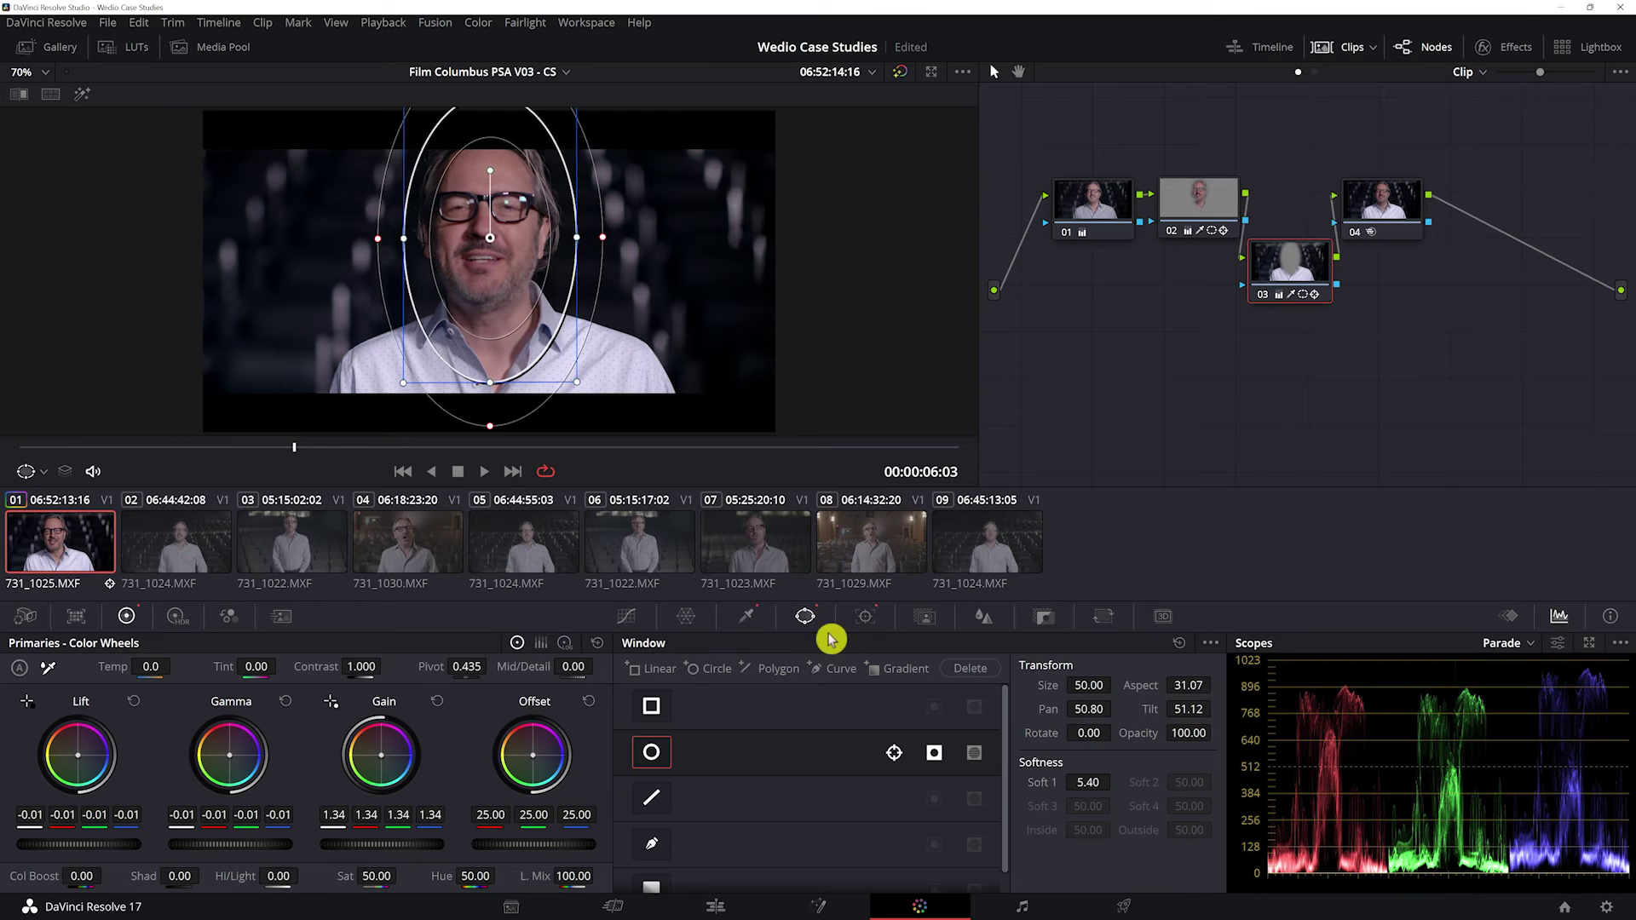
pyautogui.click(709, 670)
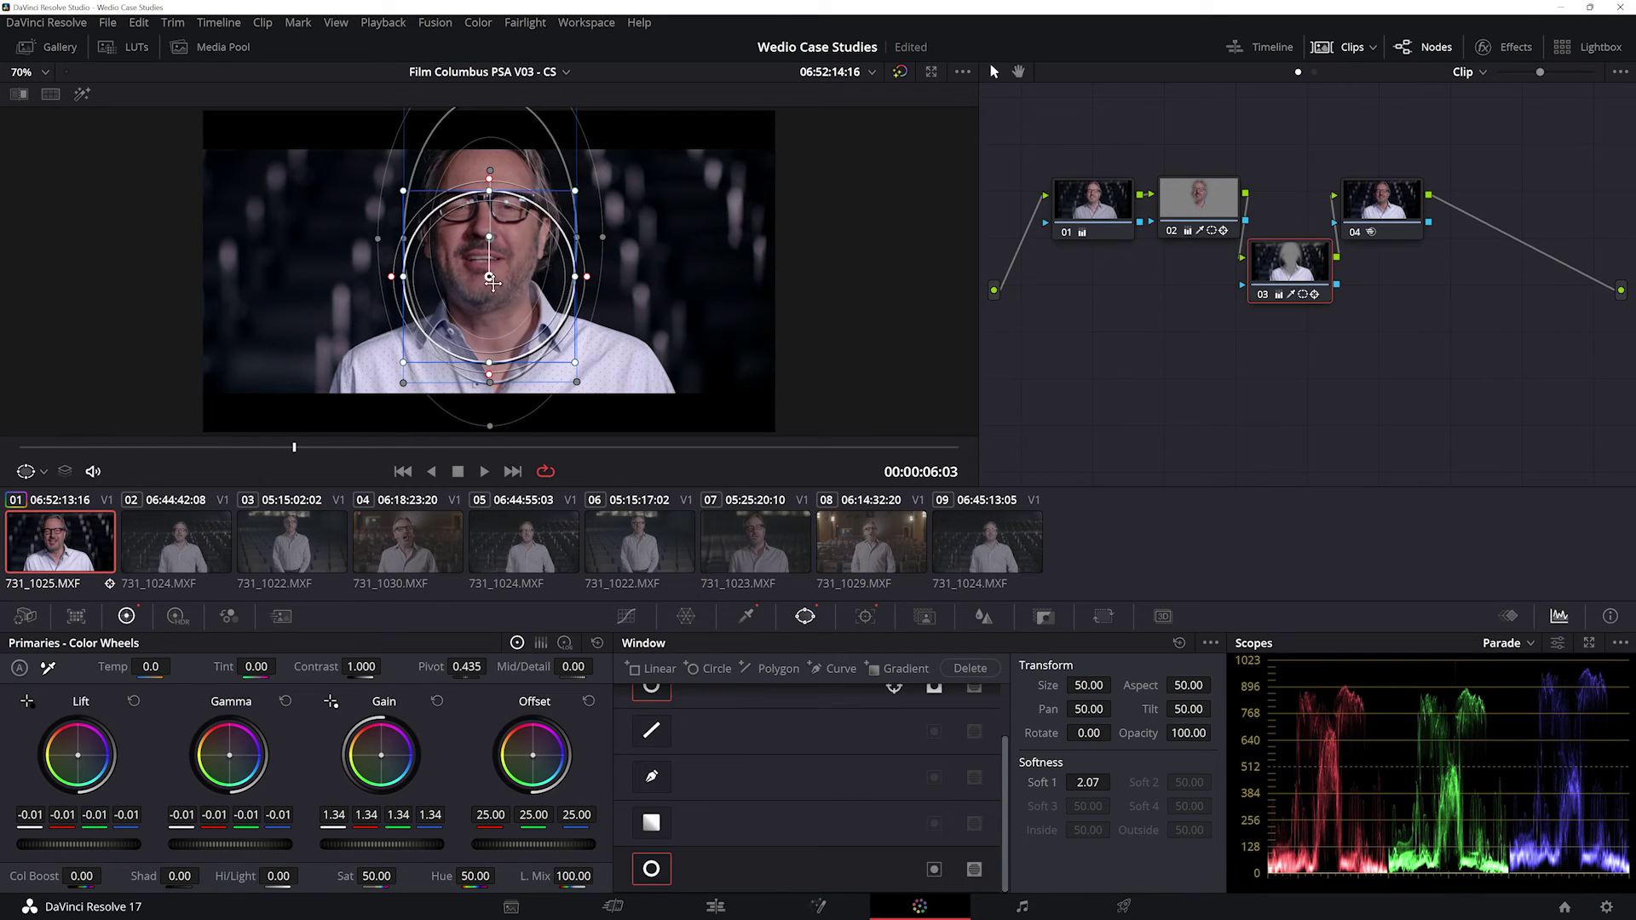
pyautogui.moveTo(493, 282); pyautogui.dragTo(637, 383)
pyautogui.moveTo(501, 297); pyautogui.dragTo(501, 277)
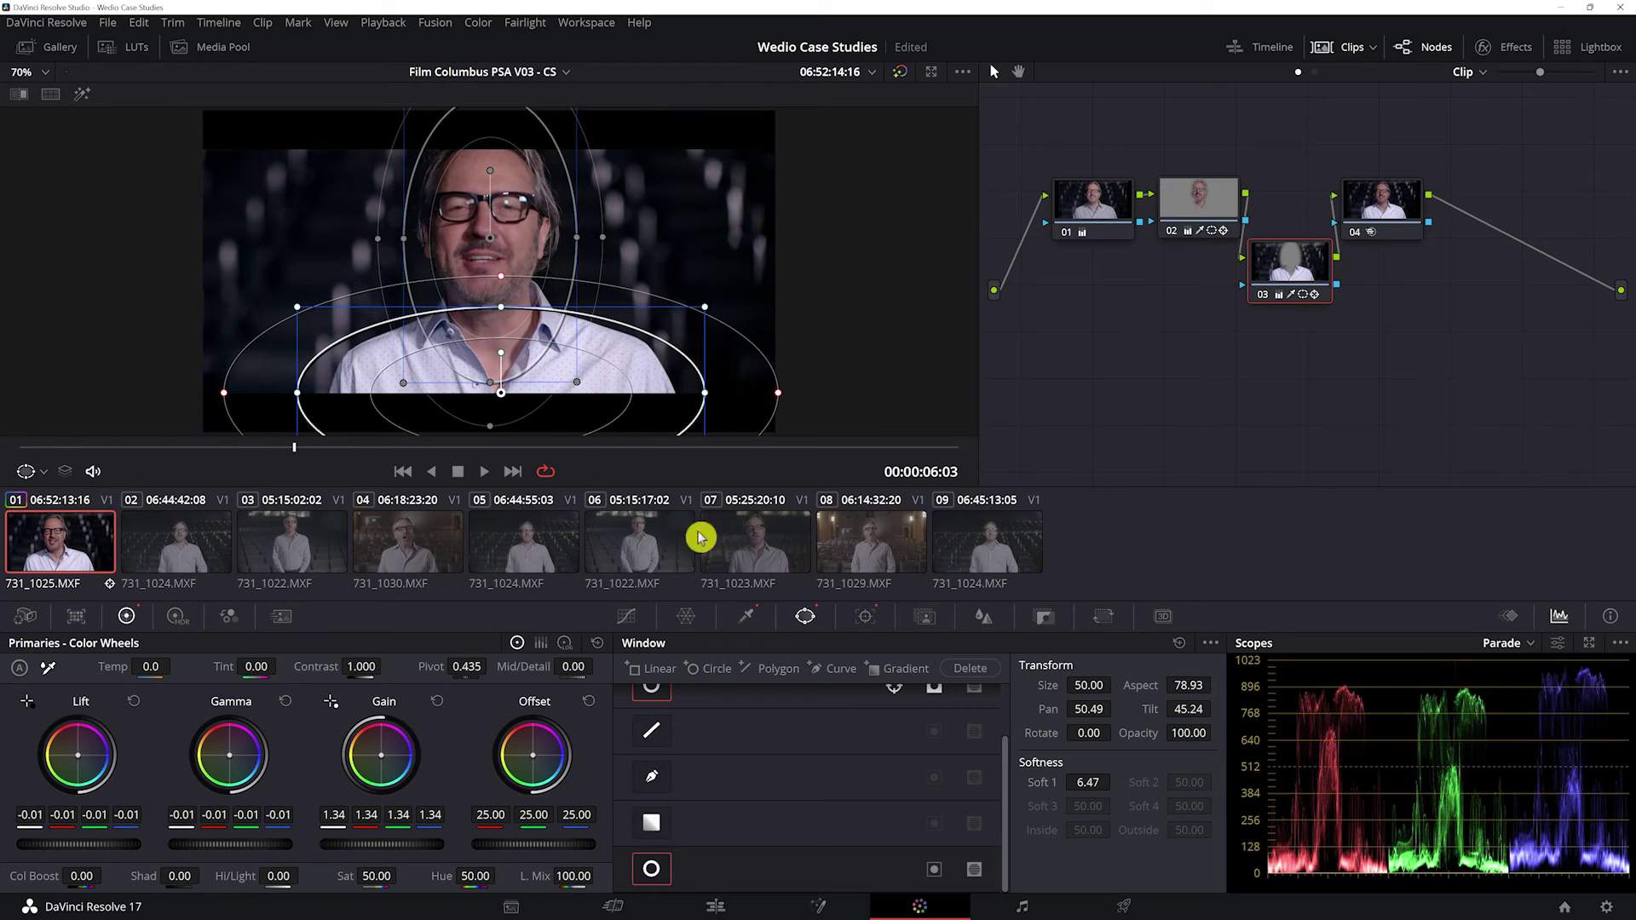
pyautogui.click(977, 870)
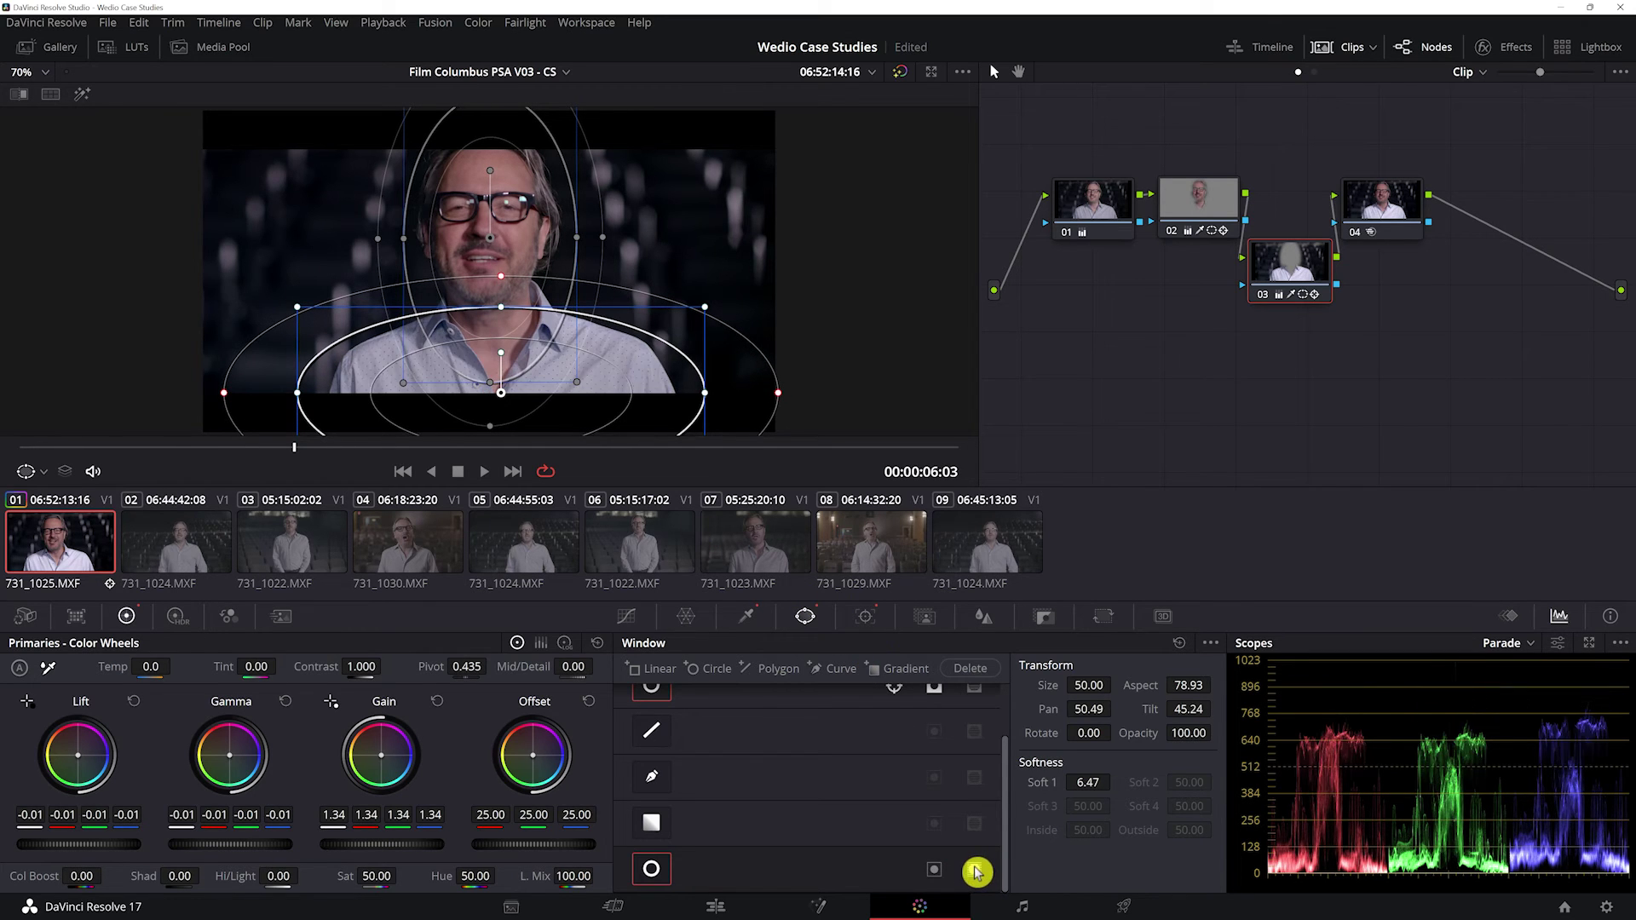
# Track node 03's windows backward and forward through the clip
pyautogui.click(863, 625)
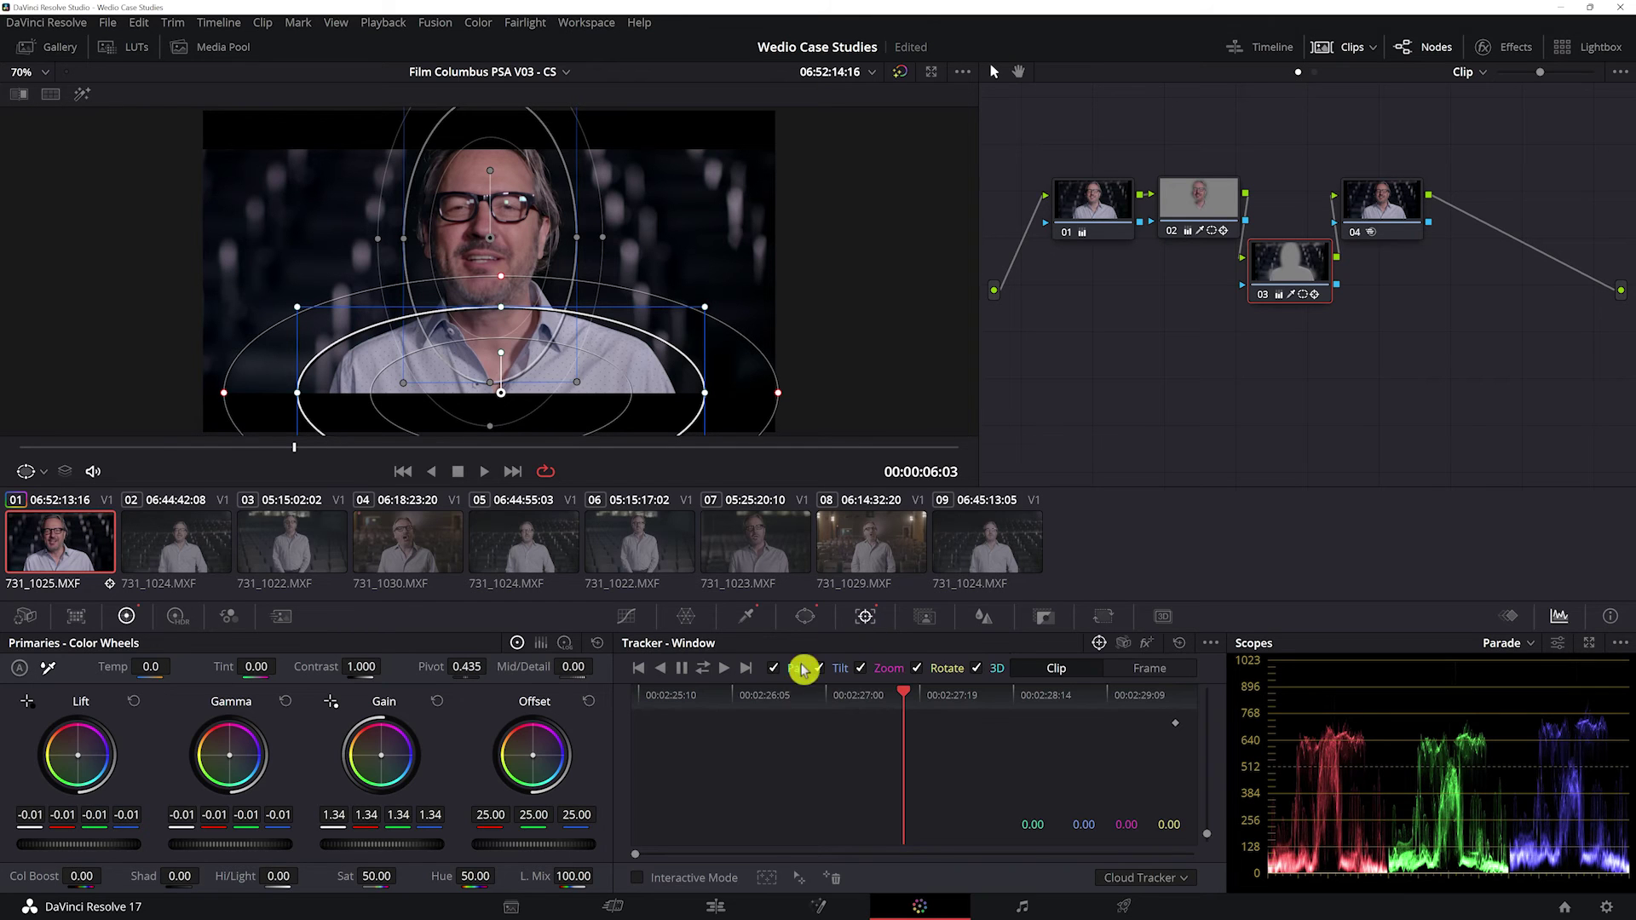
pyautogui.click(664, 674)
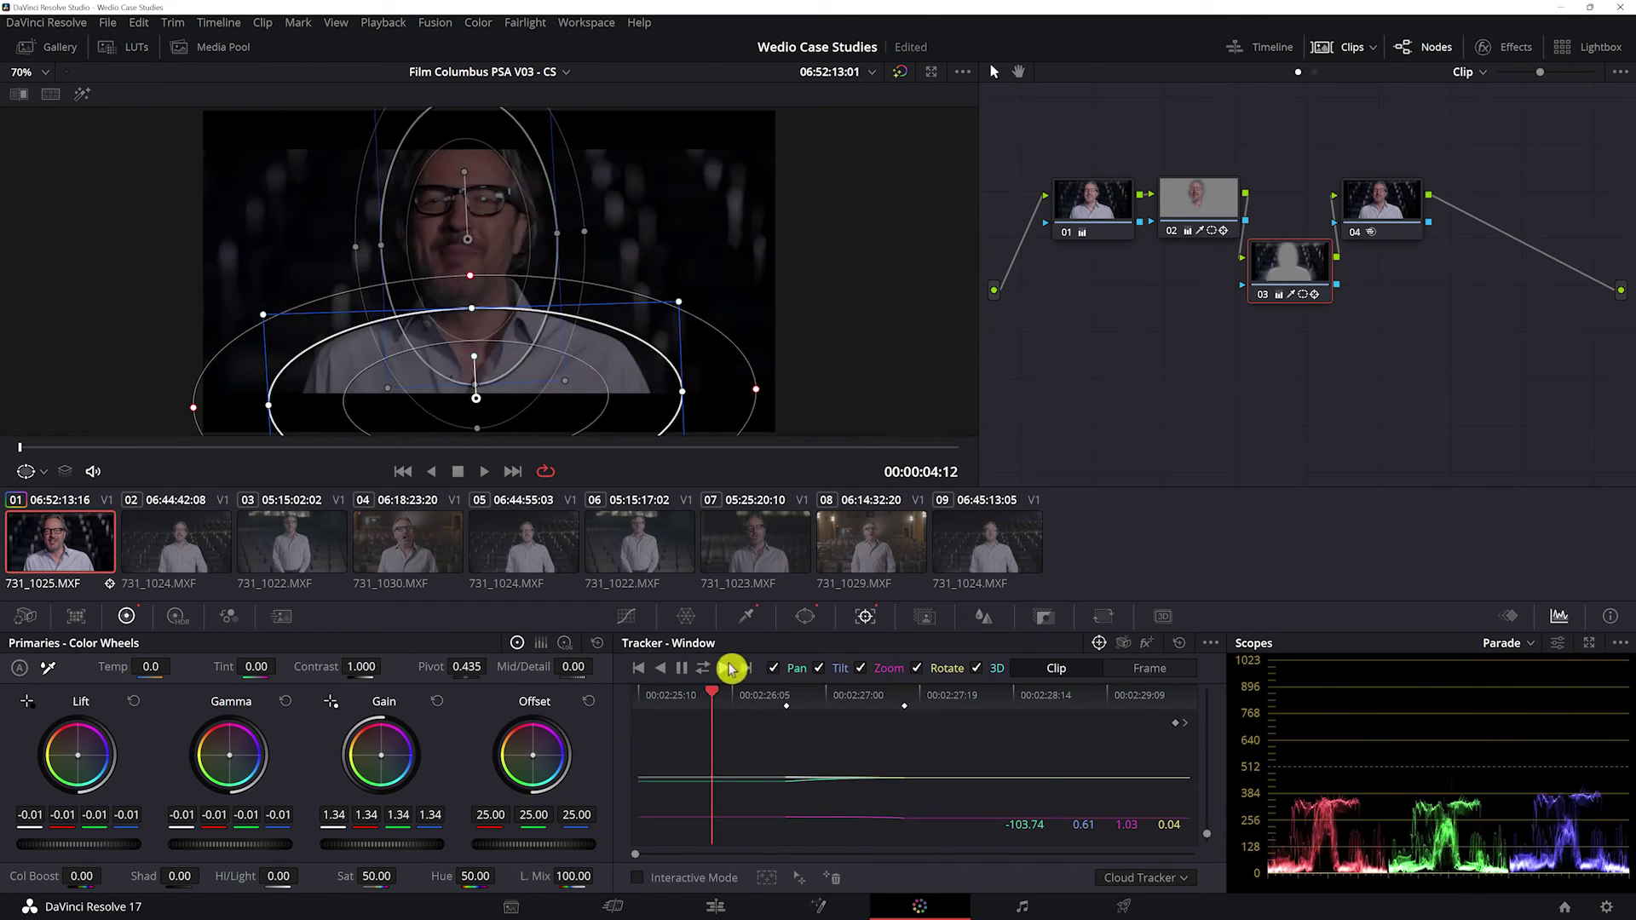
pyautogui.click(731, 669)
# Return the playhead to 00:00:06:21 with the Qualifier palette showing
pyautogui.click(746, 616)
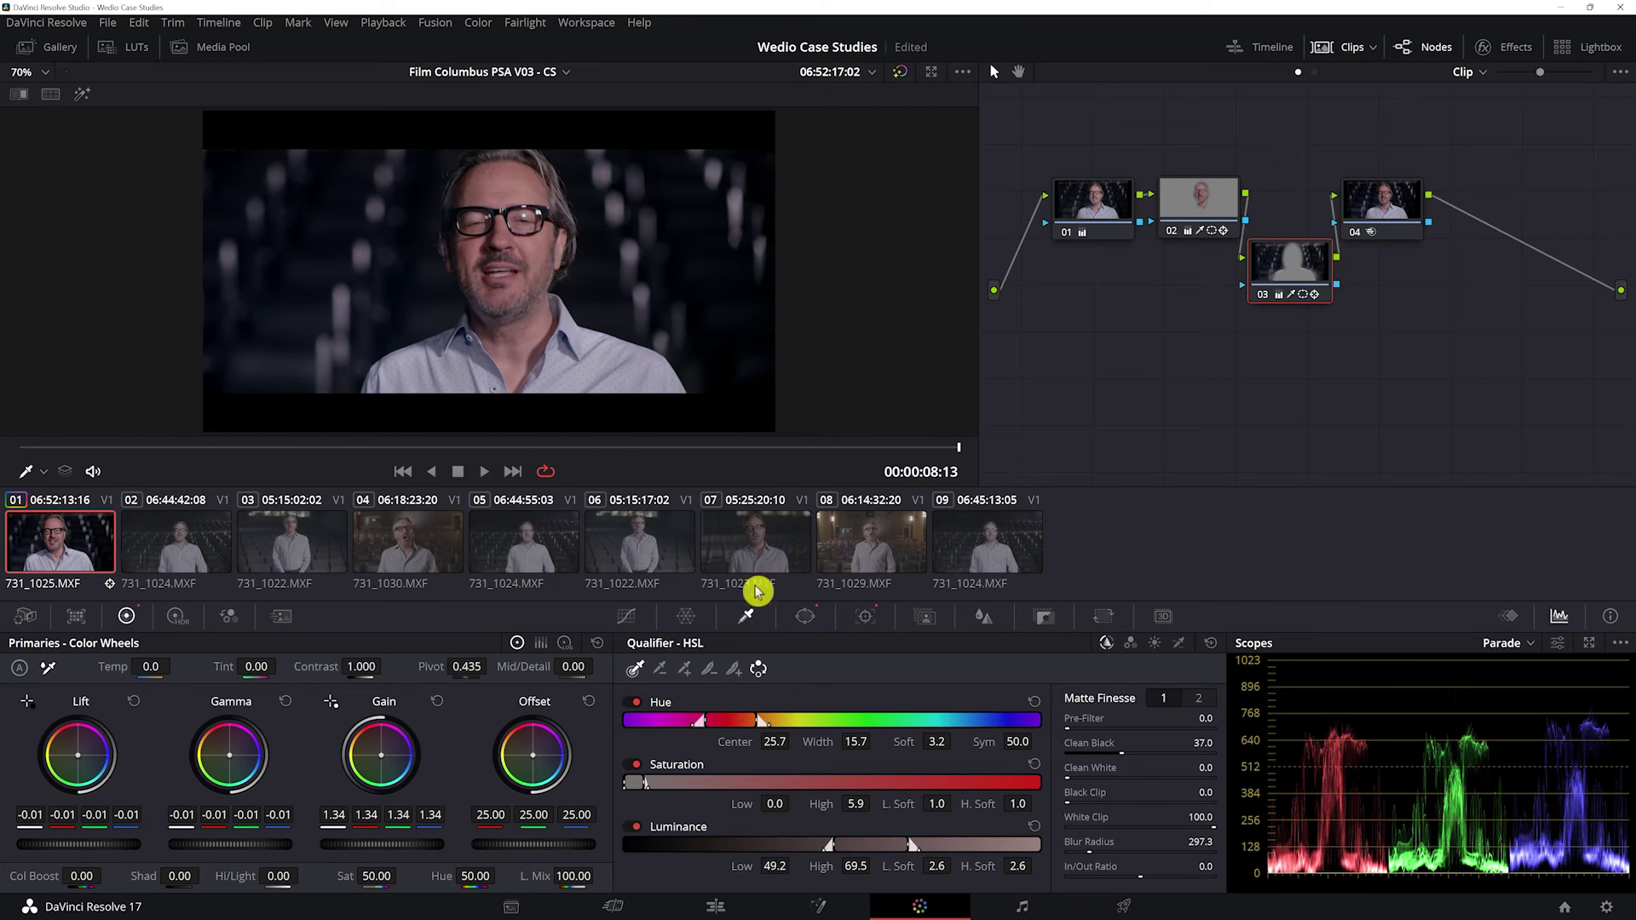
pyautogui.moveTo(741, 449); pyautogui.dragTo(508, 468)
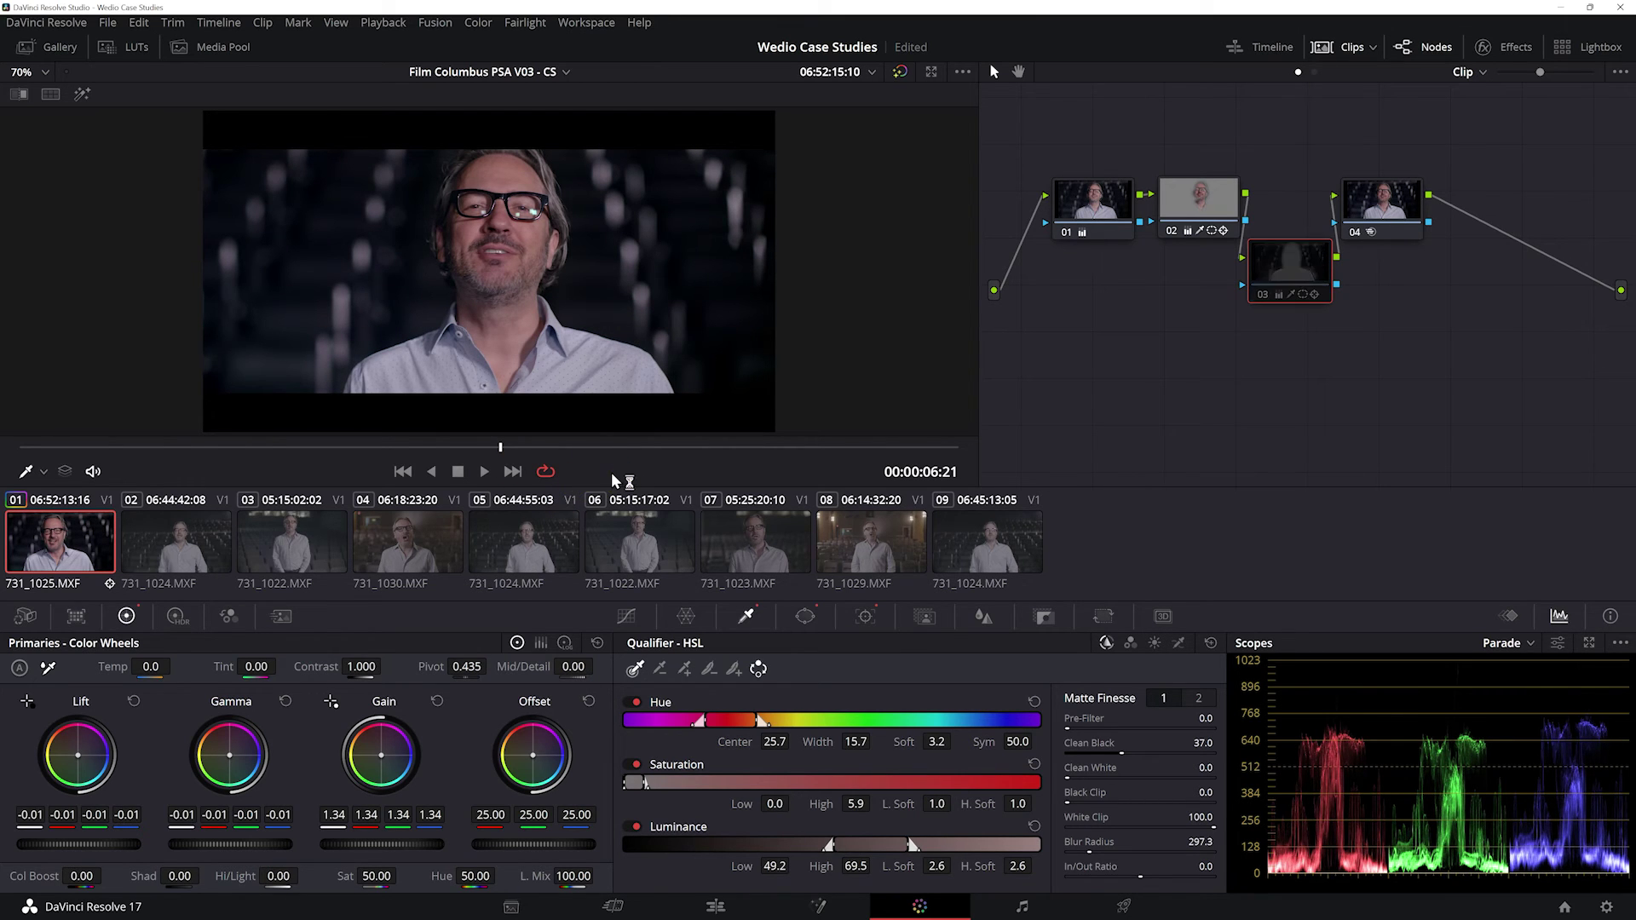
pyautogui.click(1088, 210)
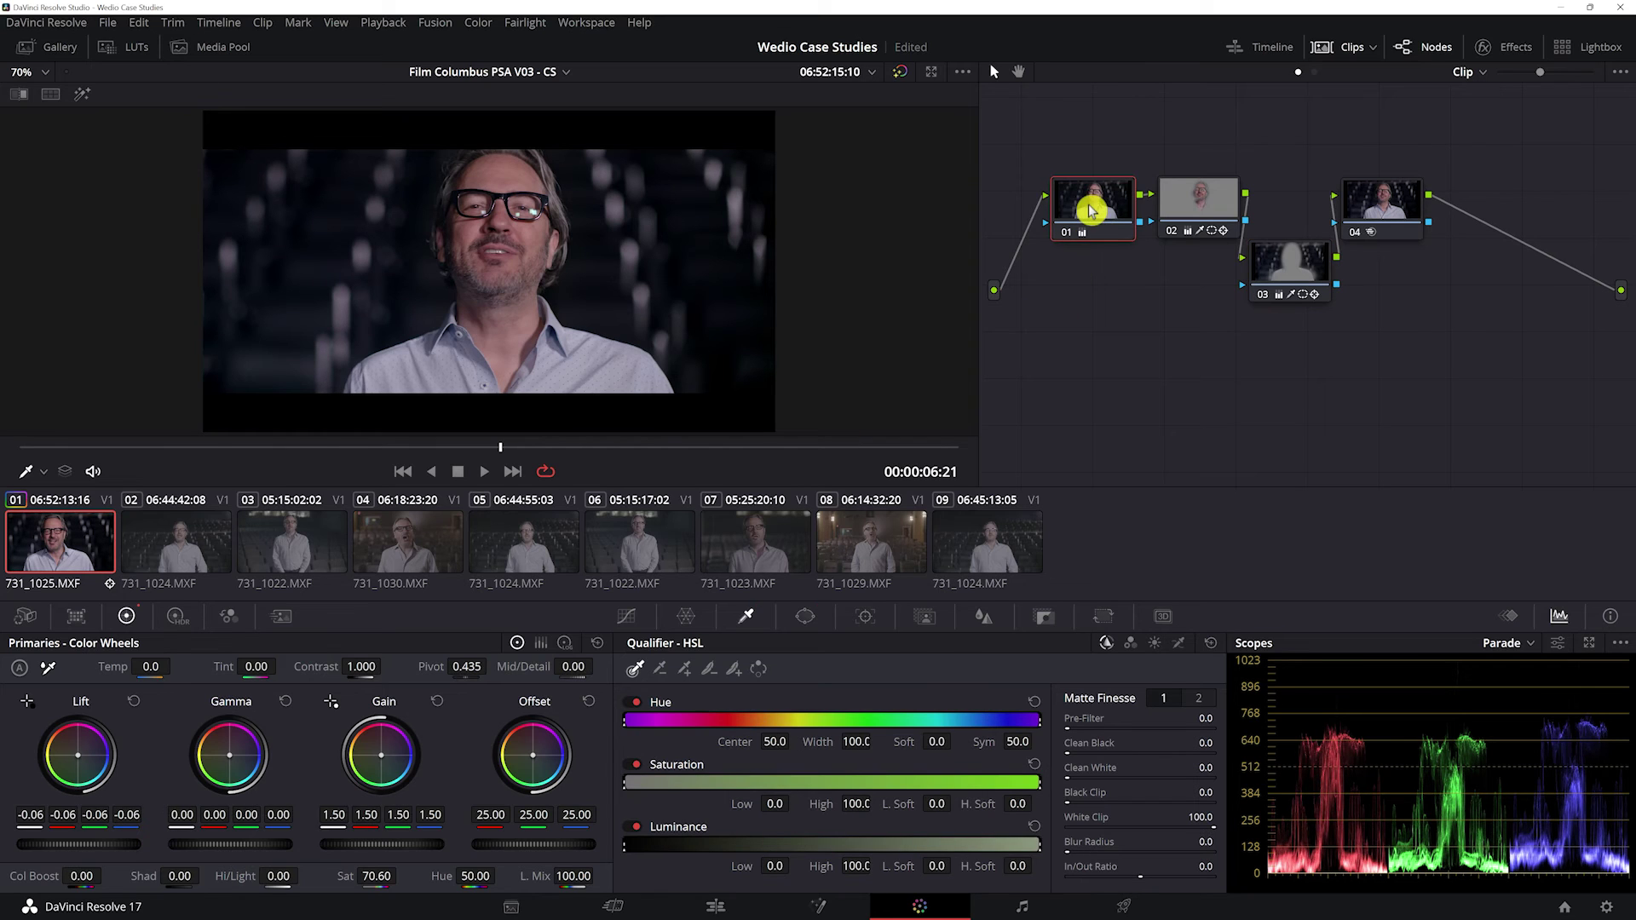
# Drop node 01's blue gain to 1.43 and widen node 02's skin key to hue center 30.4, width 46.3
pyautogui.moveTo(1099, 201); pyautogui.dragTo(1092, 200)
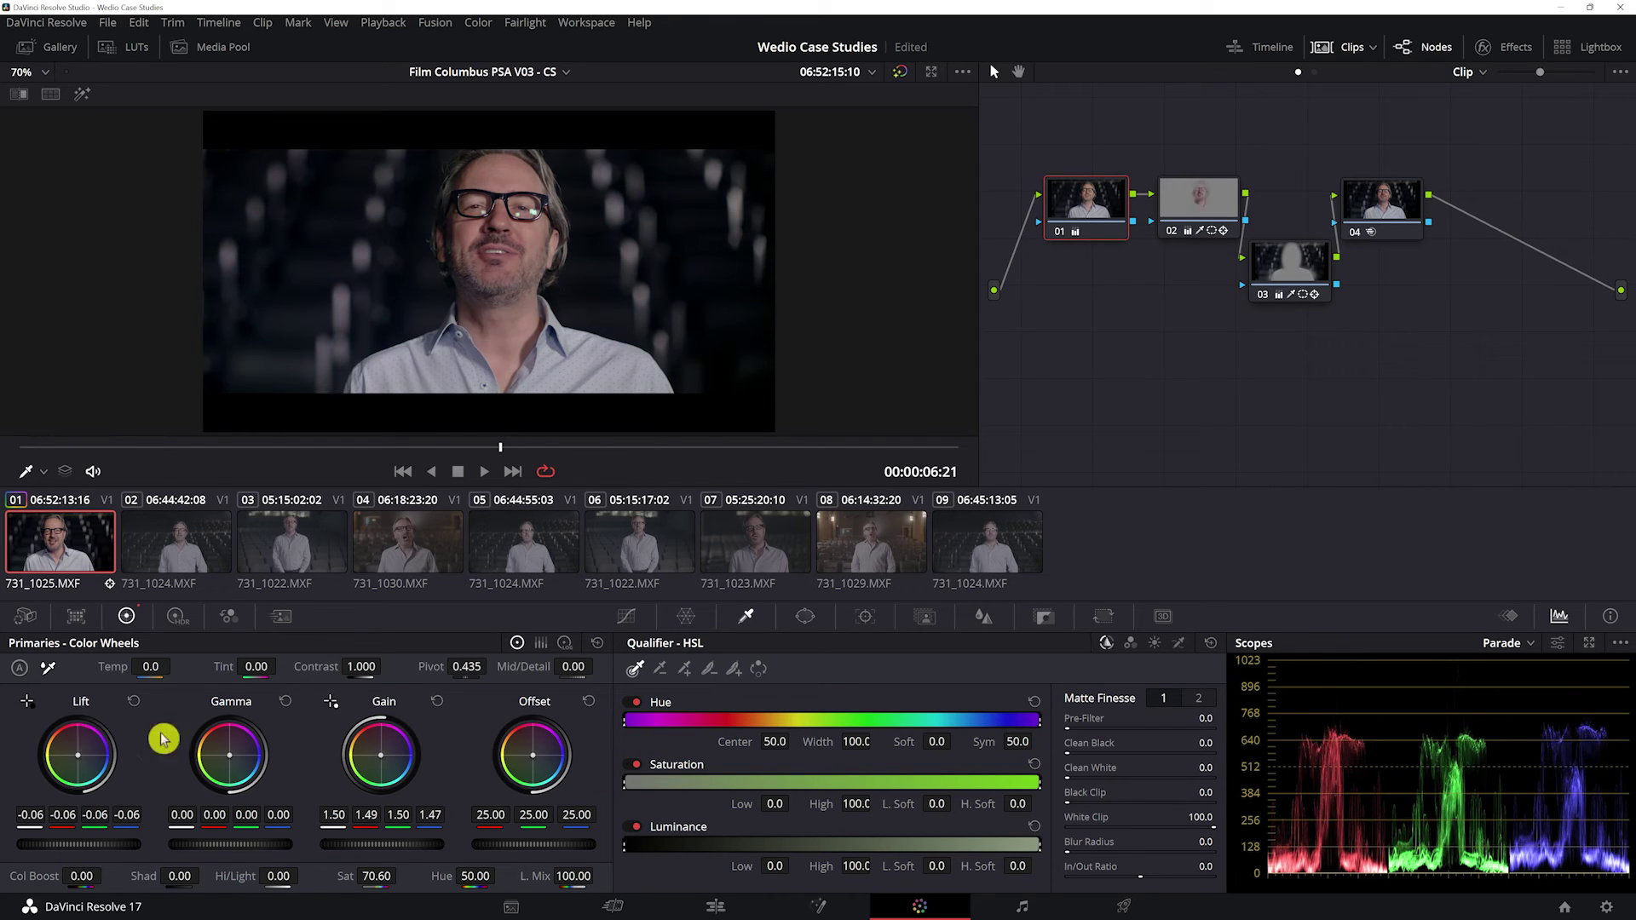
pyautogui.moveTo(435, 712); pyautogui.dragTo(431, 751)
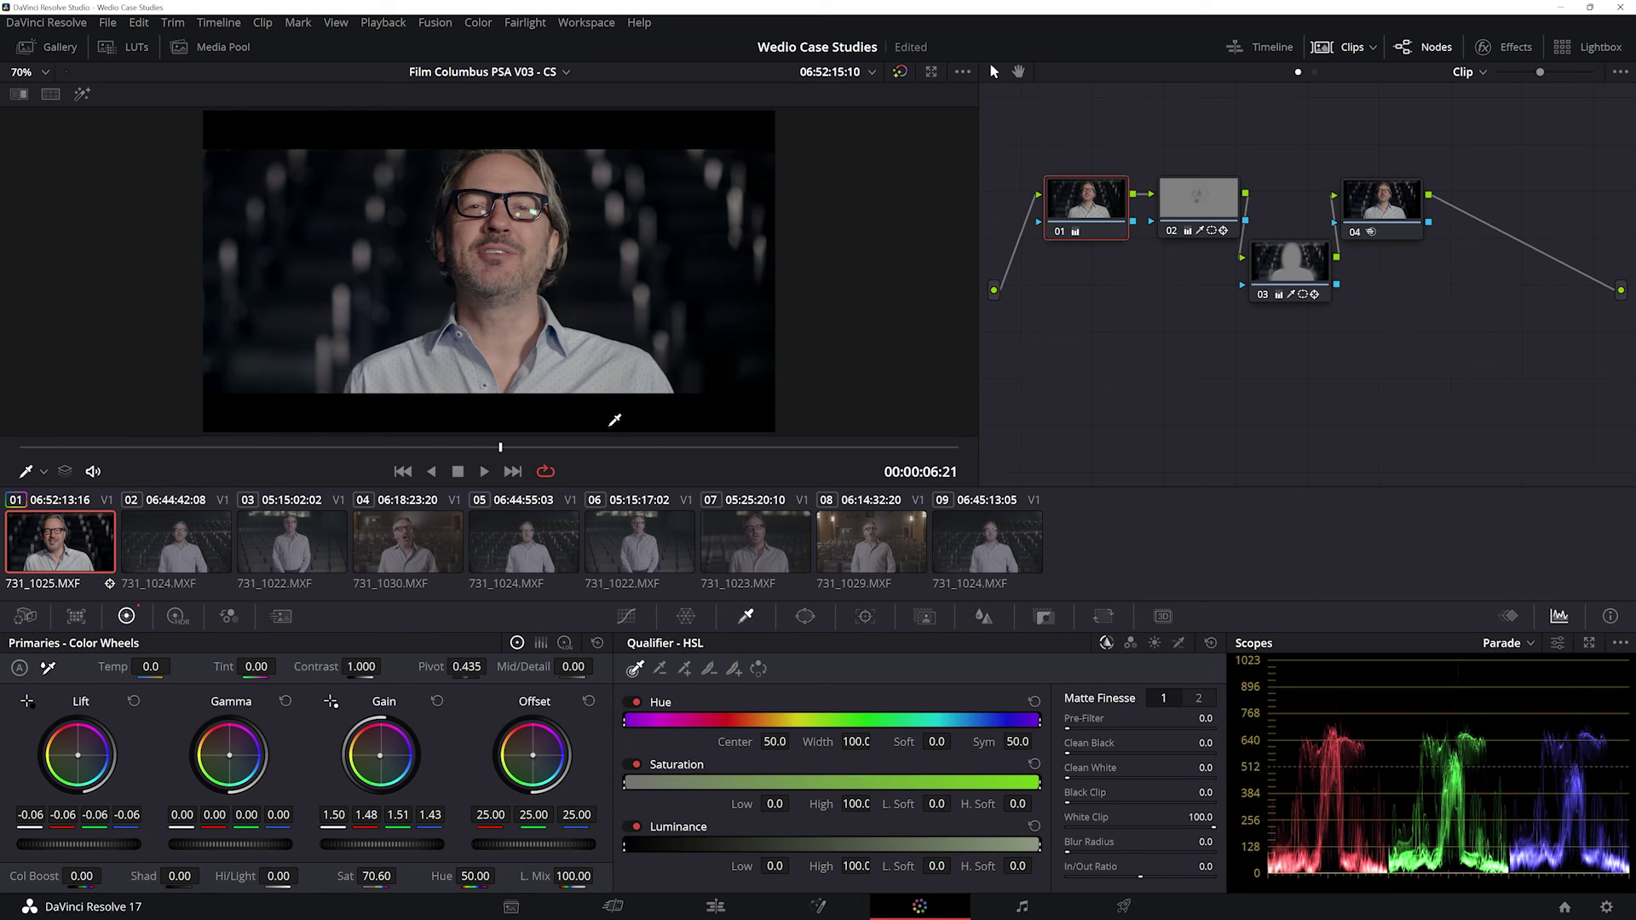
pyautogui.hotkey('alt', 'shift', "'")
pyautogui.hotkey('shift', 'h')
pyautogui.moveTo(480, 227)
pyautogui.mouseDown()
pyautogui.moveTo(461, 274)
pyautogui.moveTo(507, 257)
pyautogui.mouseUp()
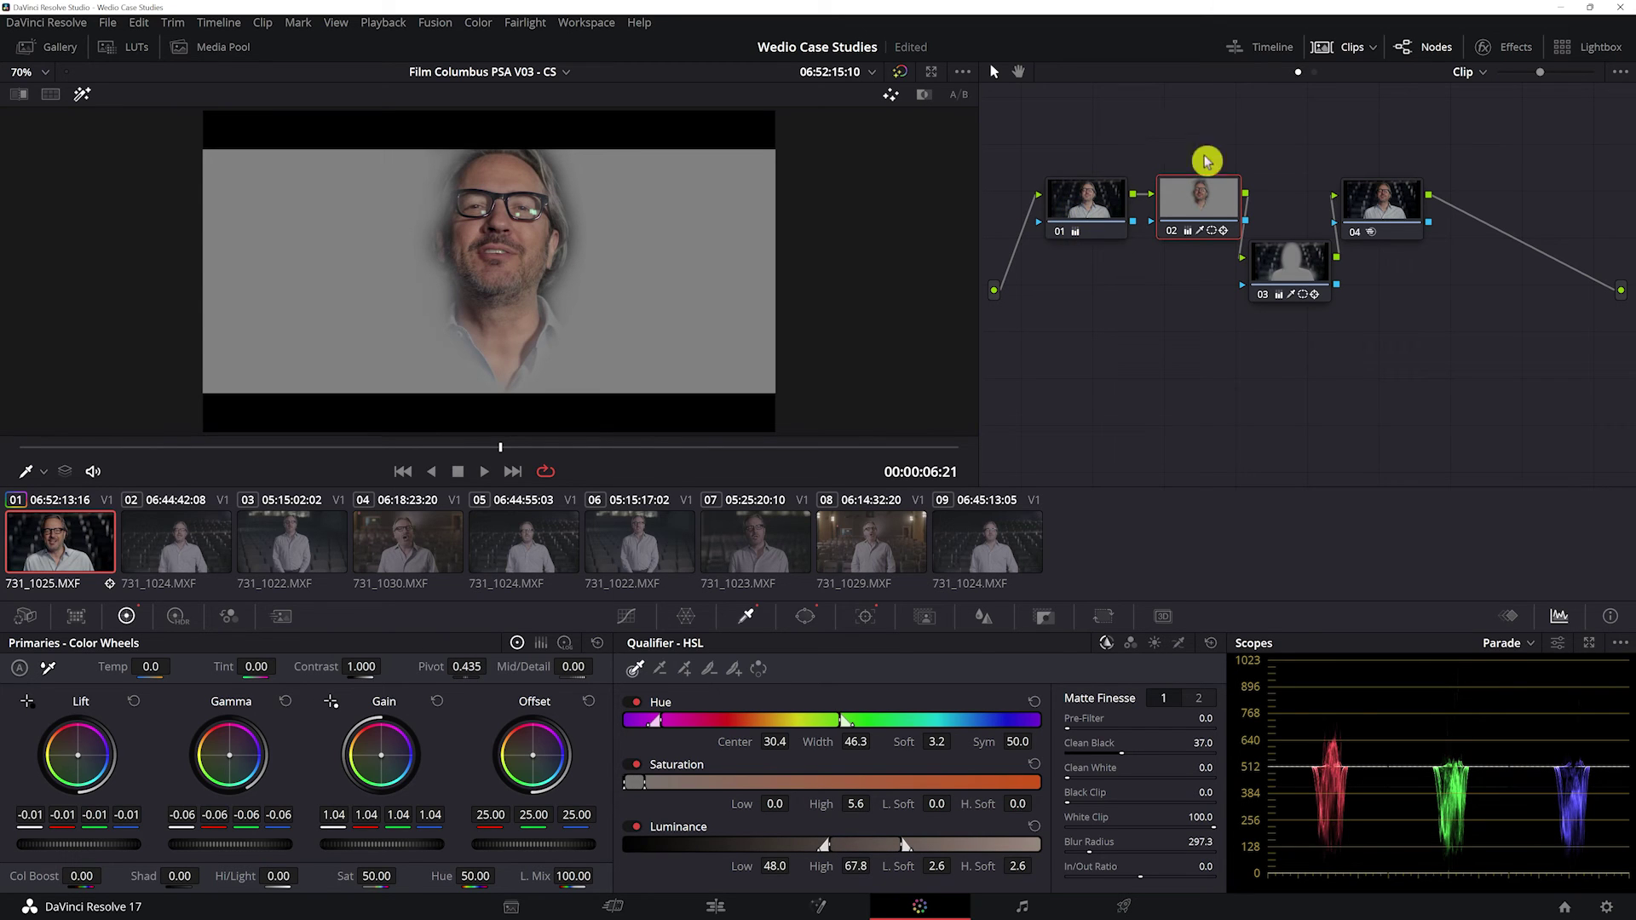
# Re-sample node 03's skin key from the face to hue center 35.4, width 2.3
pyautogui.click(1299, 265)
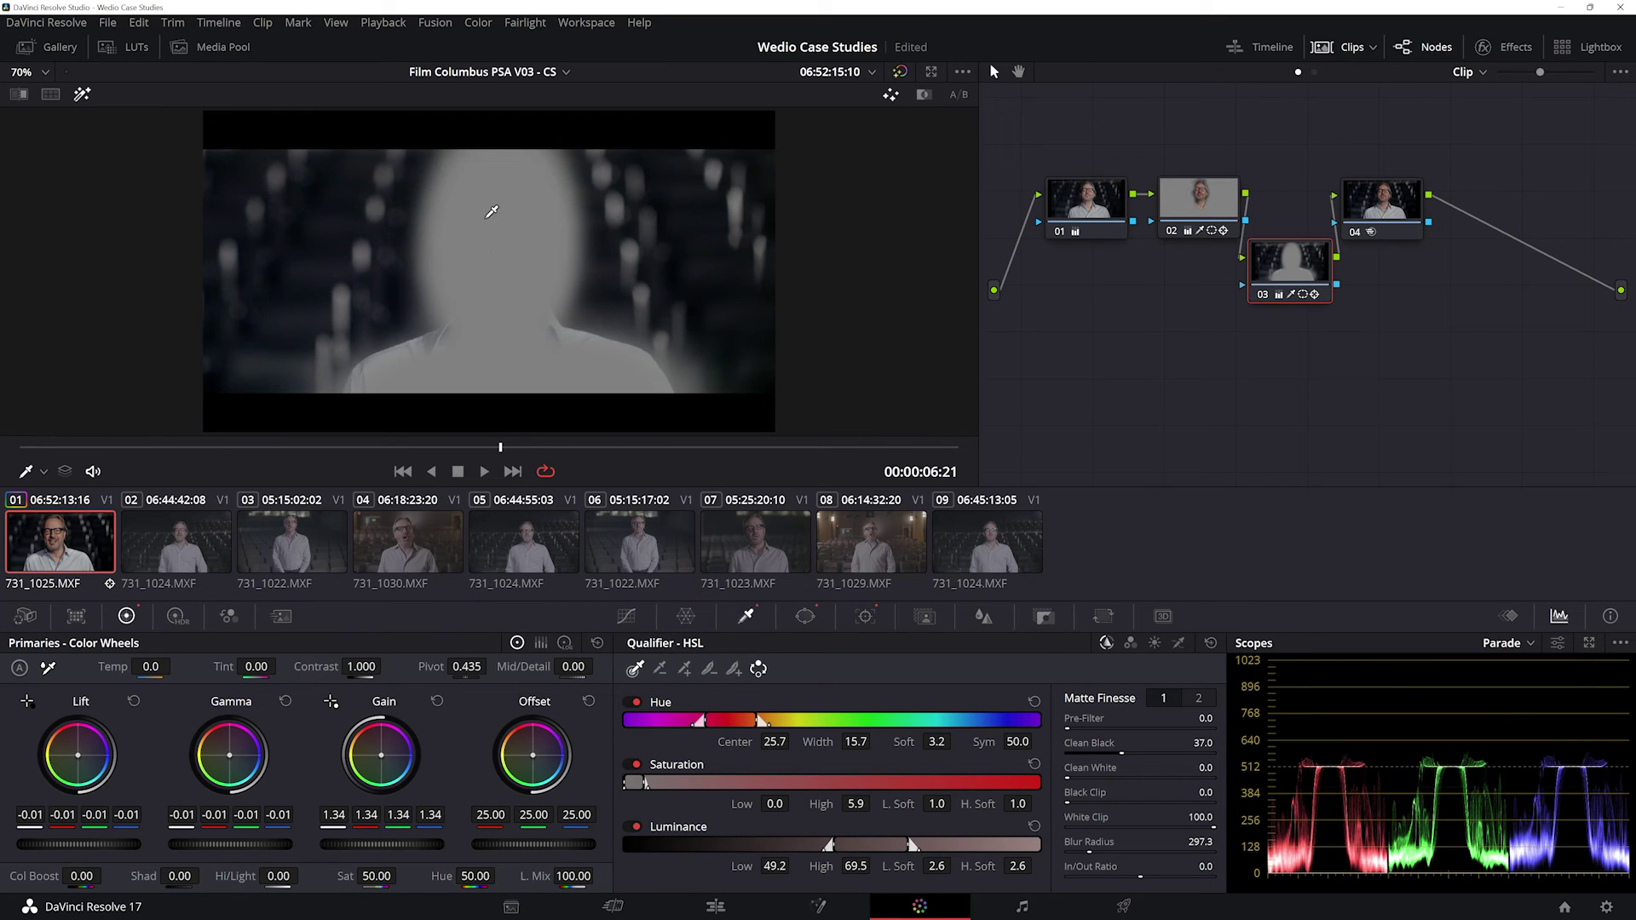
pyautogui.click(1212, 646)
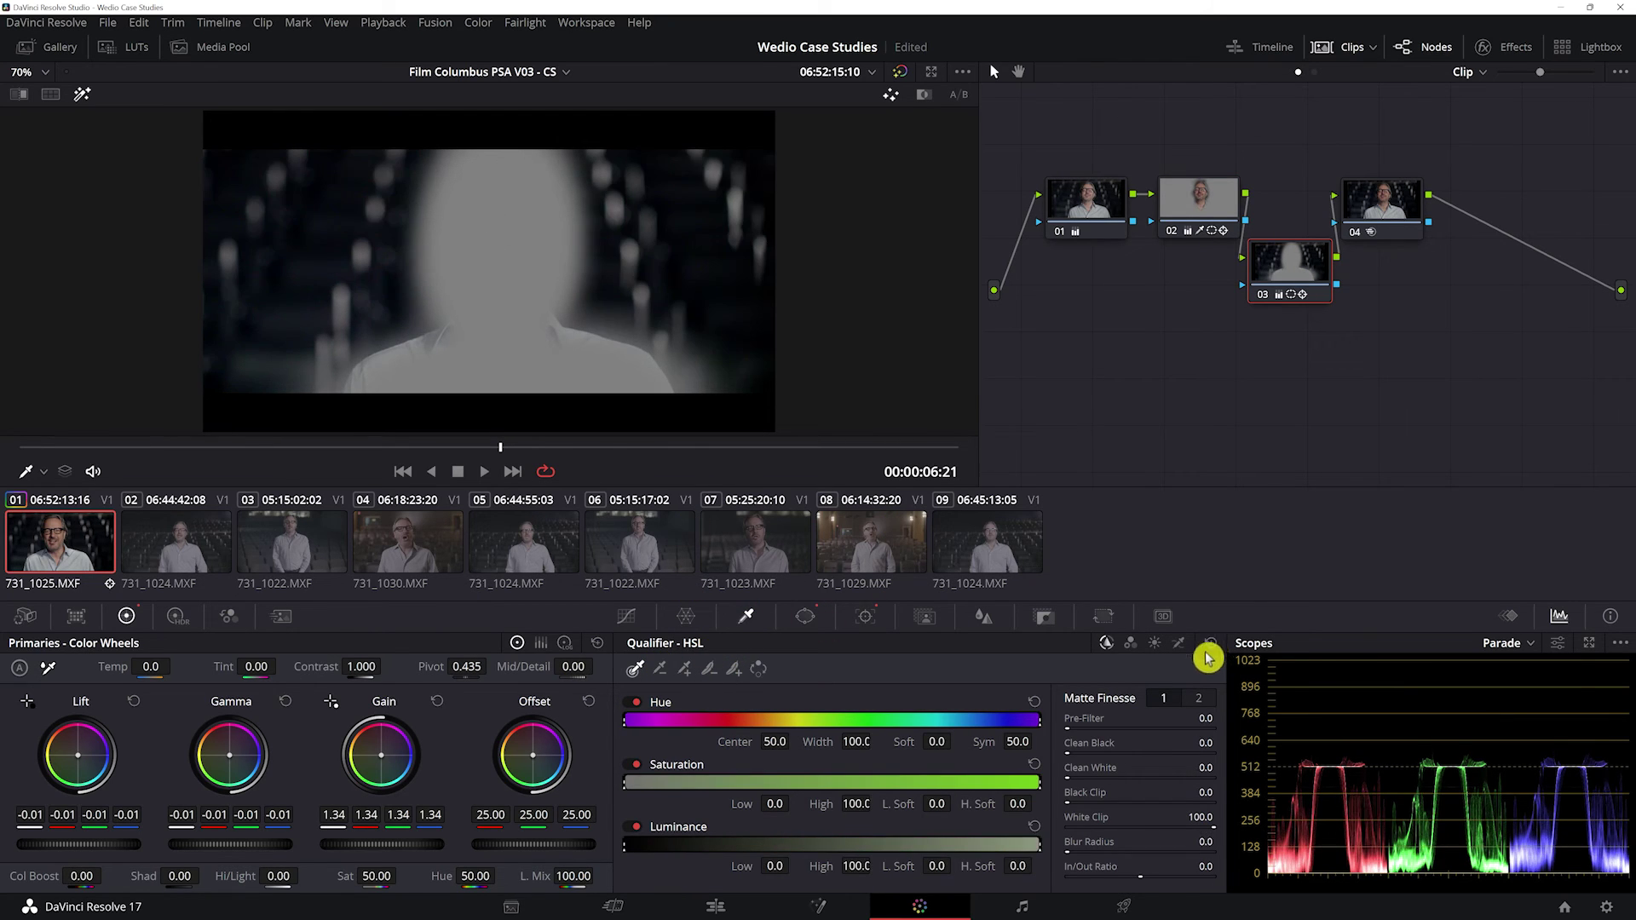
pyautogui.hotkey('ctrl', 'z')
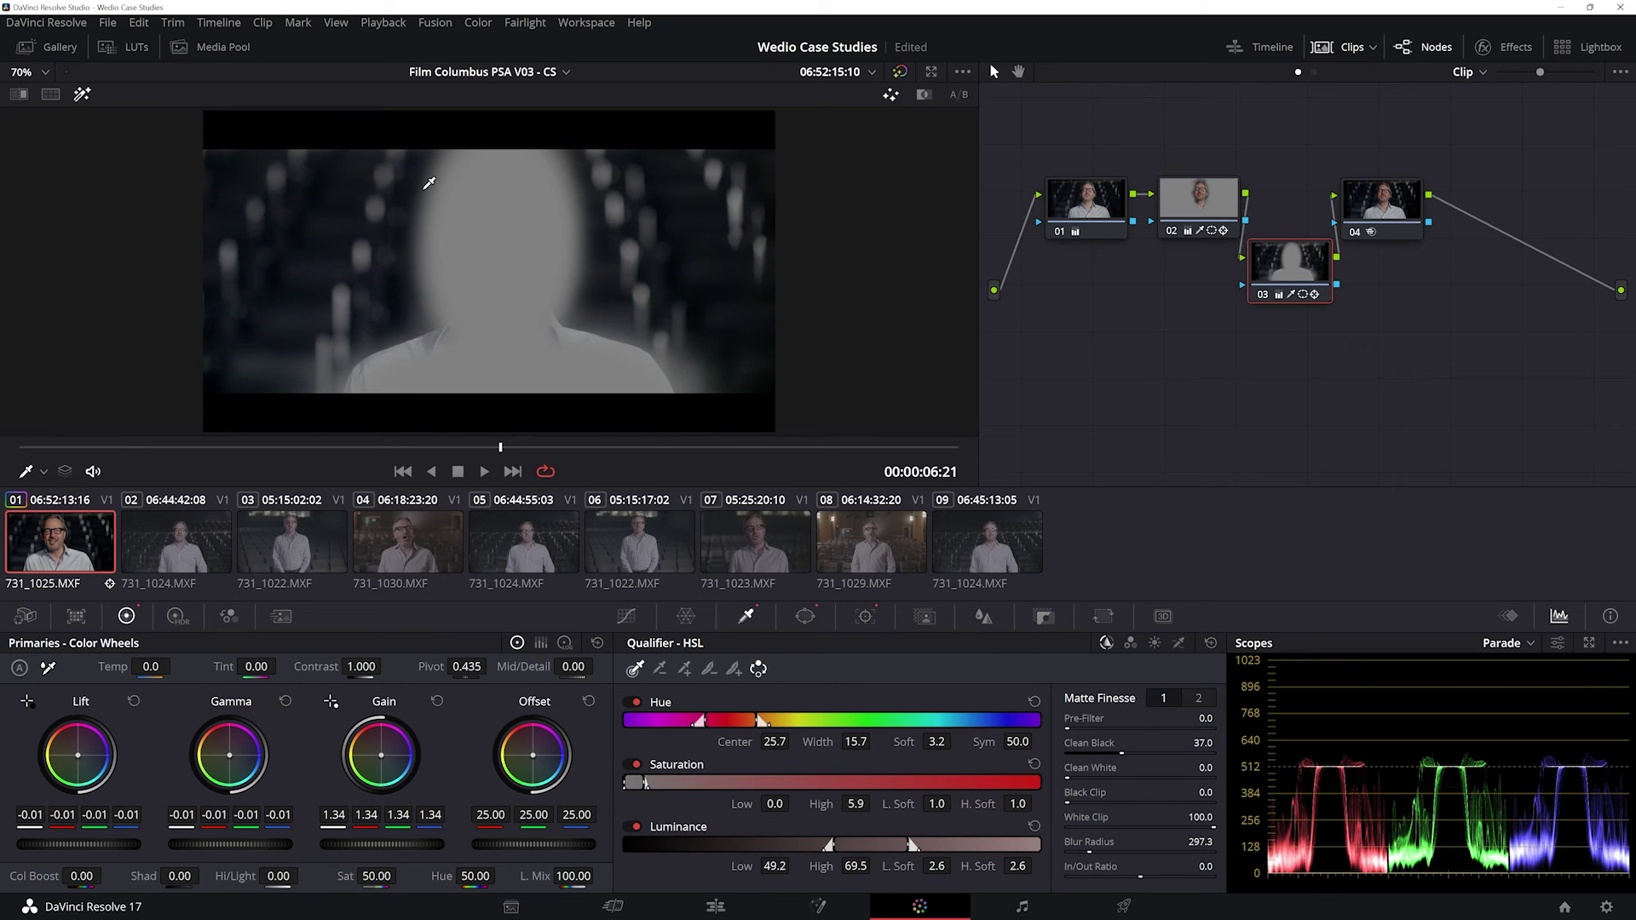
pyautogui.moveTo(498, 236)
pyautogui.mouseDown()
pyautogui.moveTo(561, 327)
pyautogui.moveTo(526, 230)
pyautogui.mouseUp()
pyautogui.hotkey('shift', 'h')
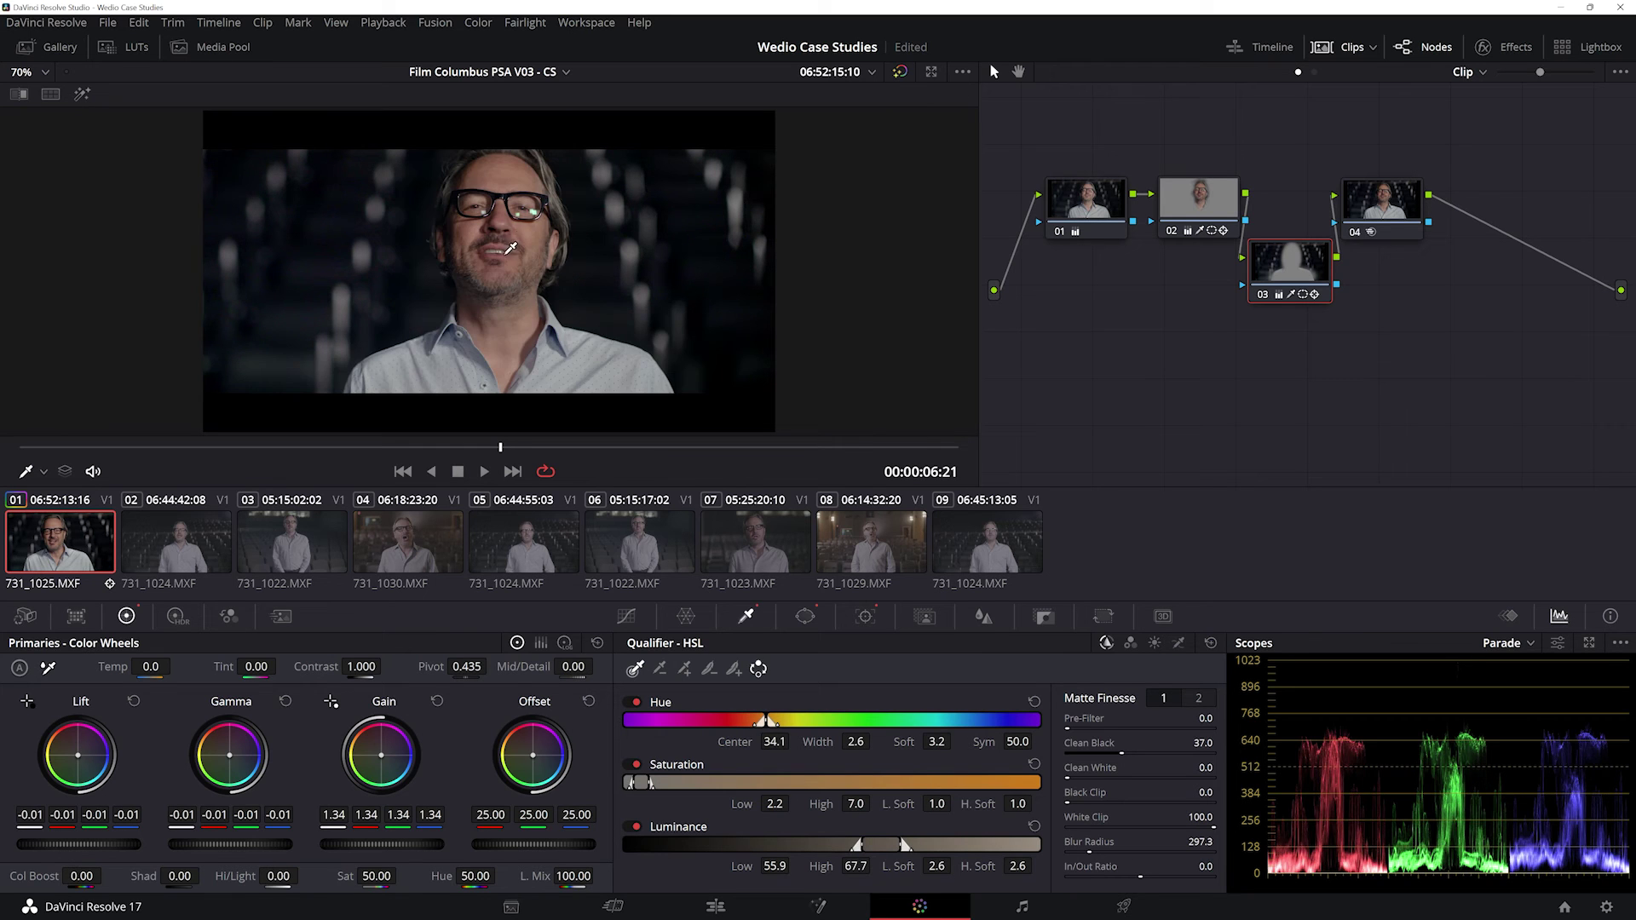
pyautogui.moveTo(530, 229); pyautogui.dragTo(536, 239)
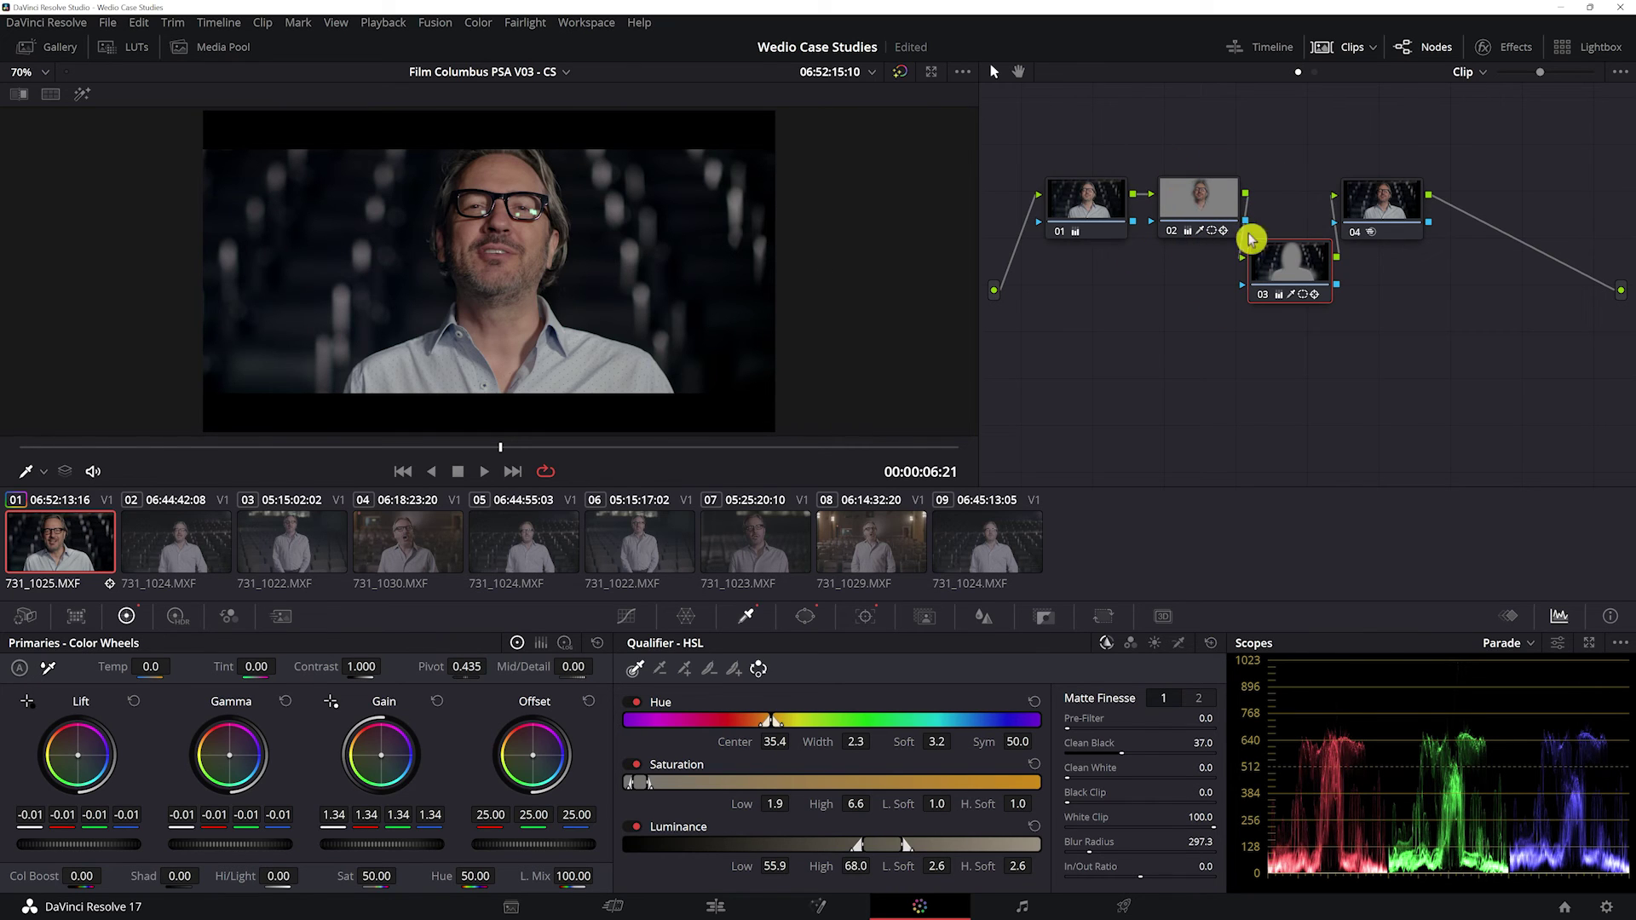
# Nudge node 04 right and compare node 02's key before reselecting node 03
pyautogui.moveTo(1398, 208); pyautogui.dragTo(1419, 205)
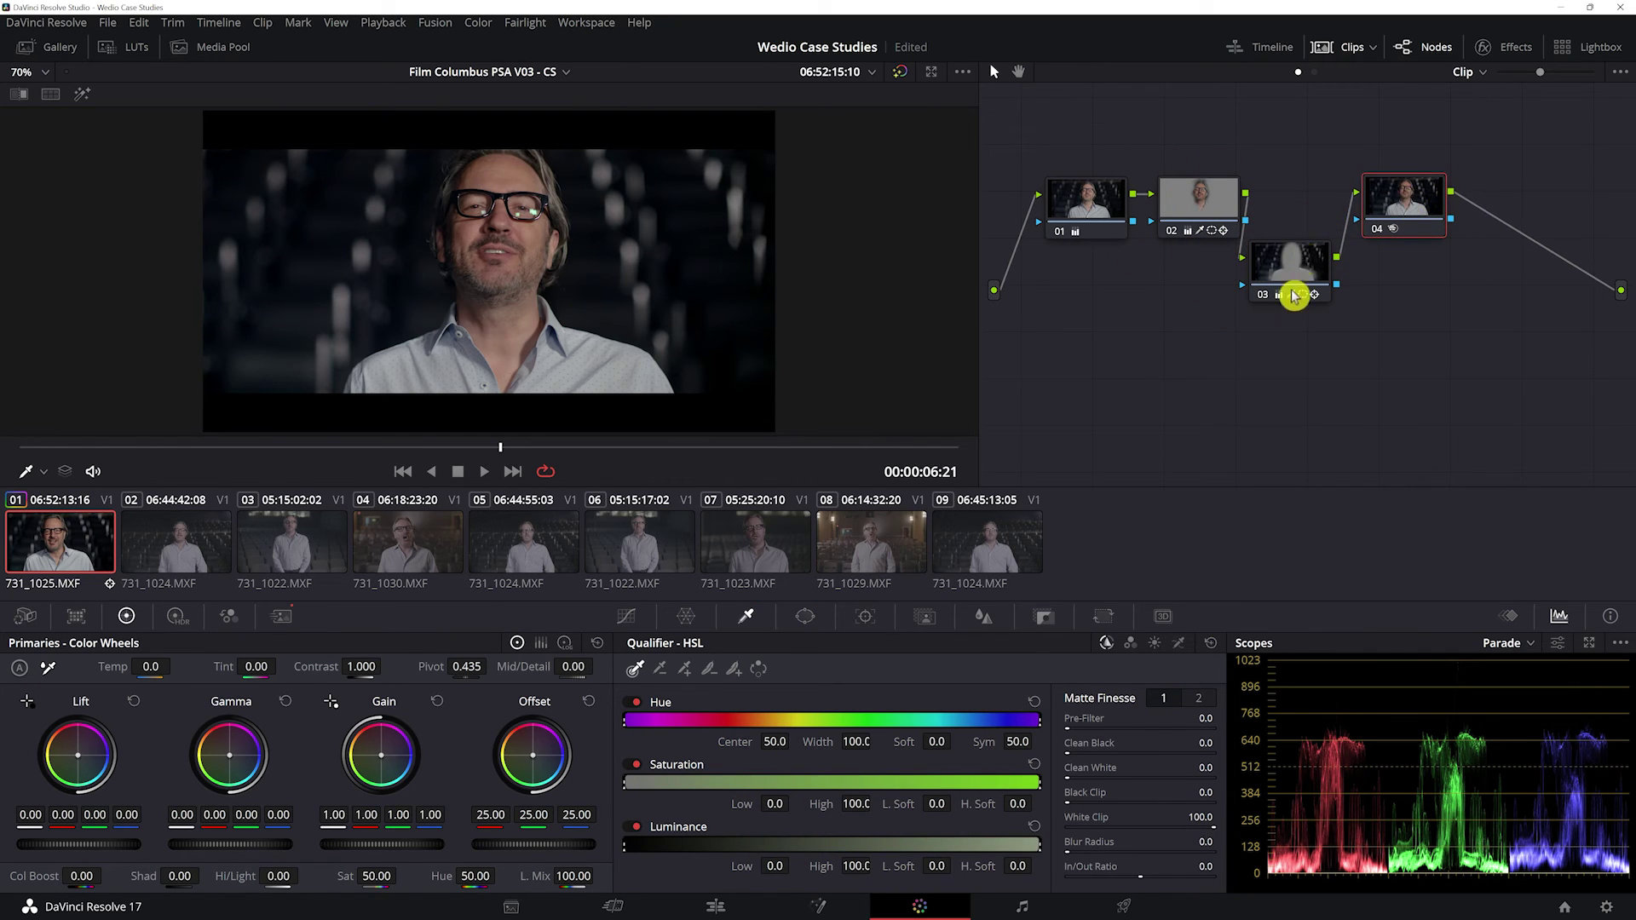
pyautogui.click(1203, 201)
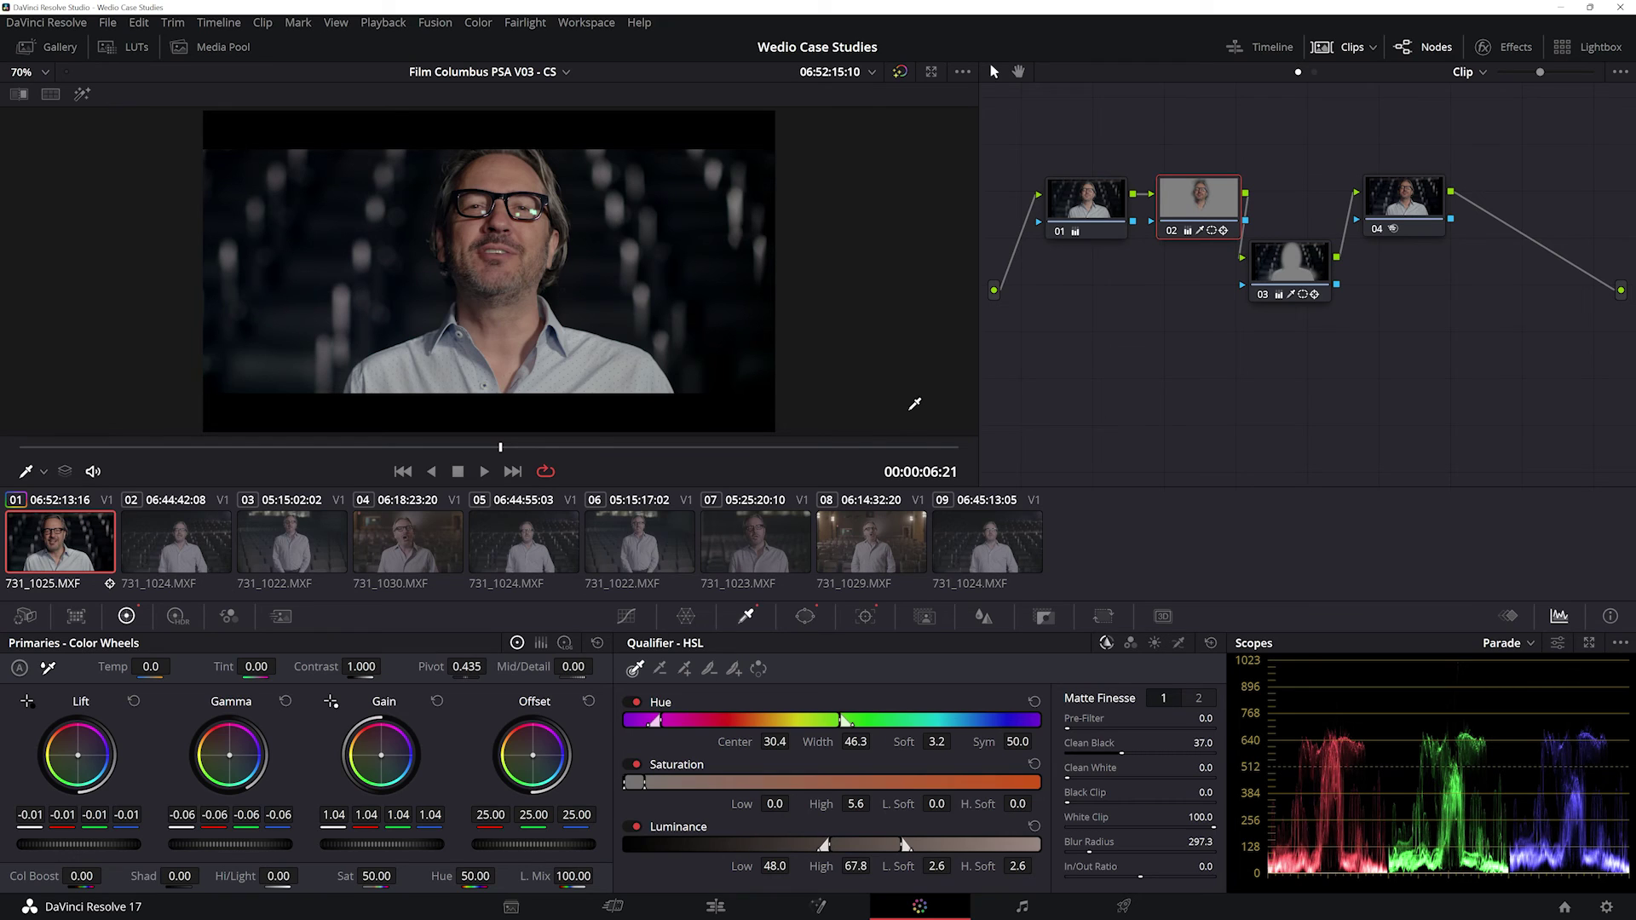
pyautogui.click(1288, 264)
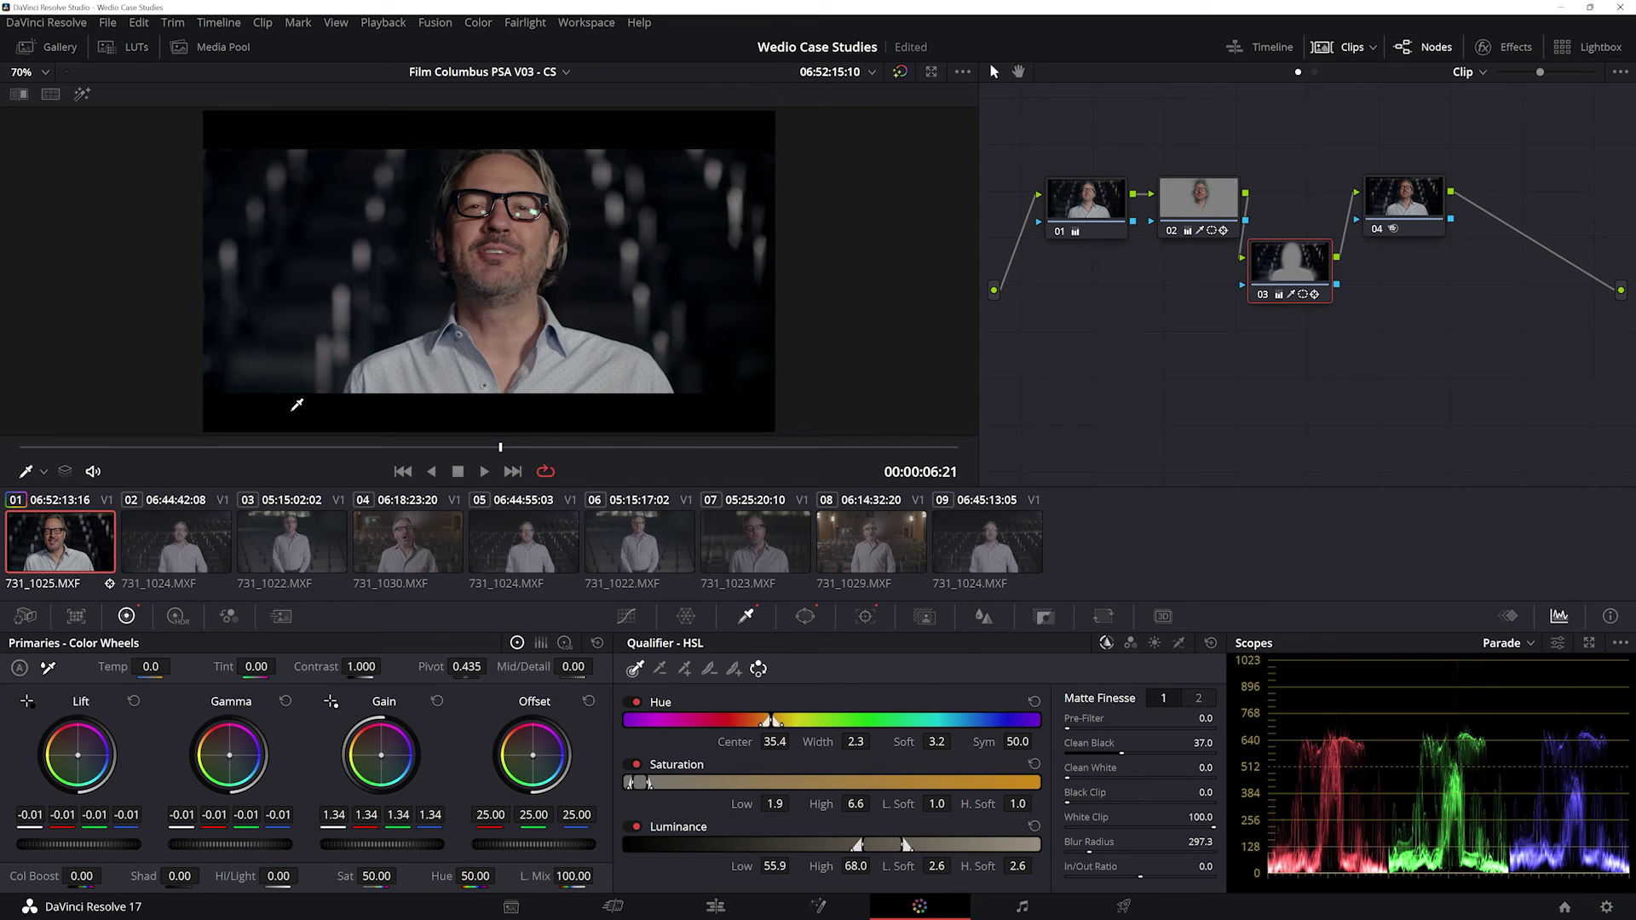
# On clip 02, recentre node 02's face window on the head at pan 50.87, tilt 51.45
pyautogui.click(175, 546)
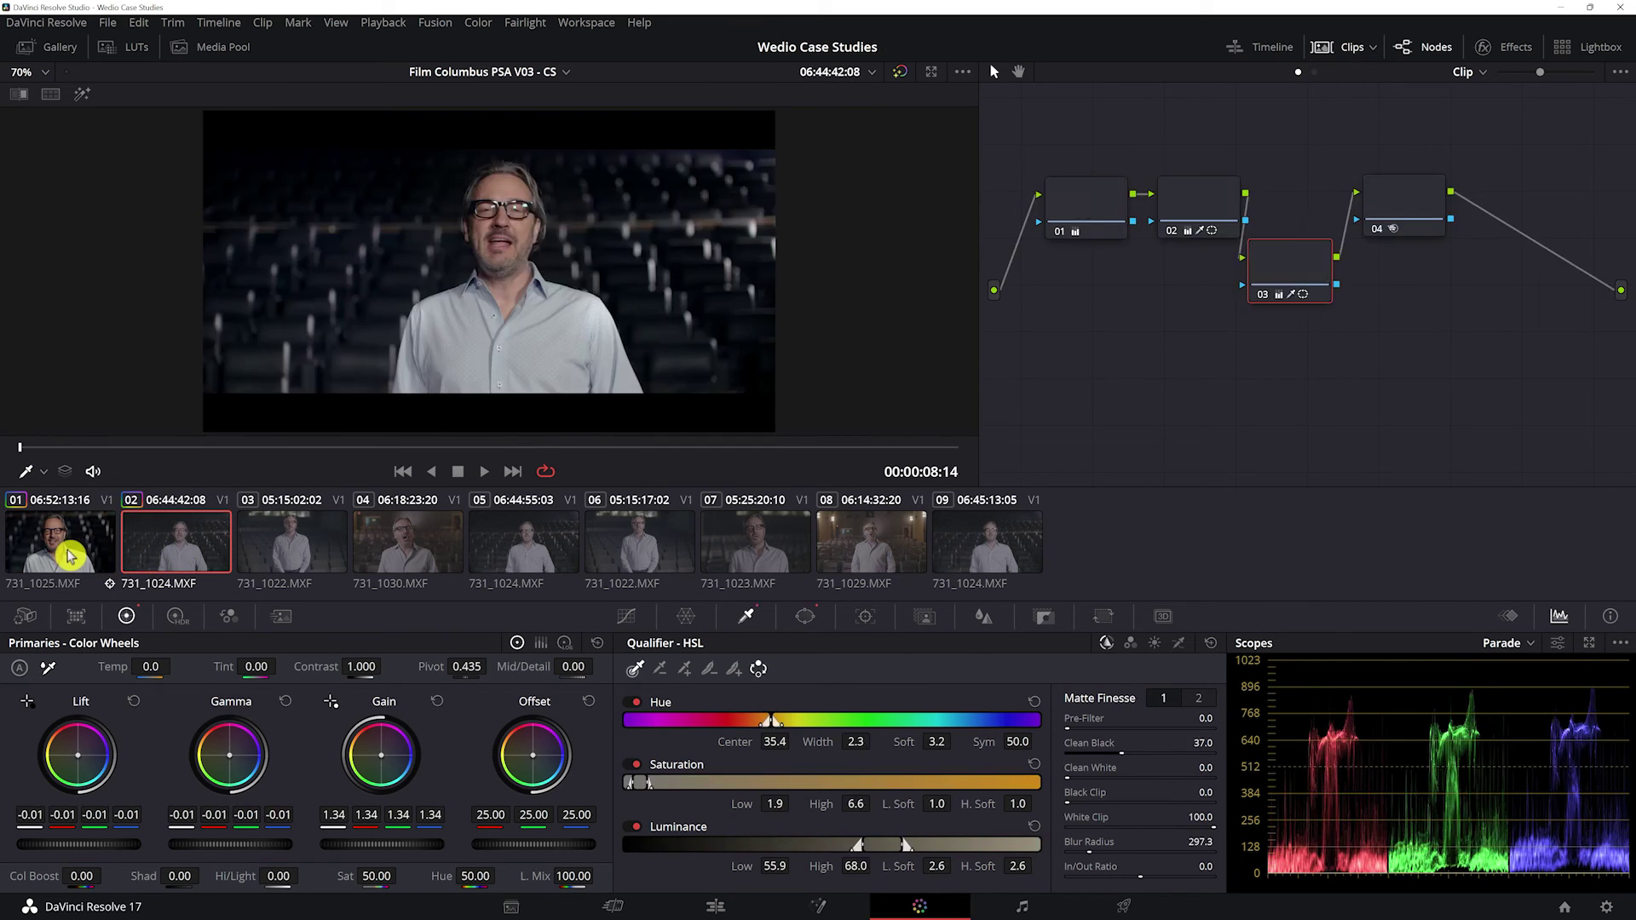
pyautogui.click(70, 556)
pyautogui.click(150, 559)
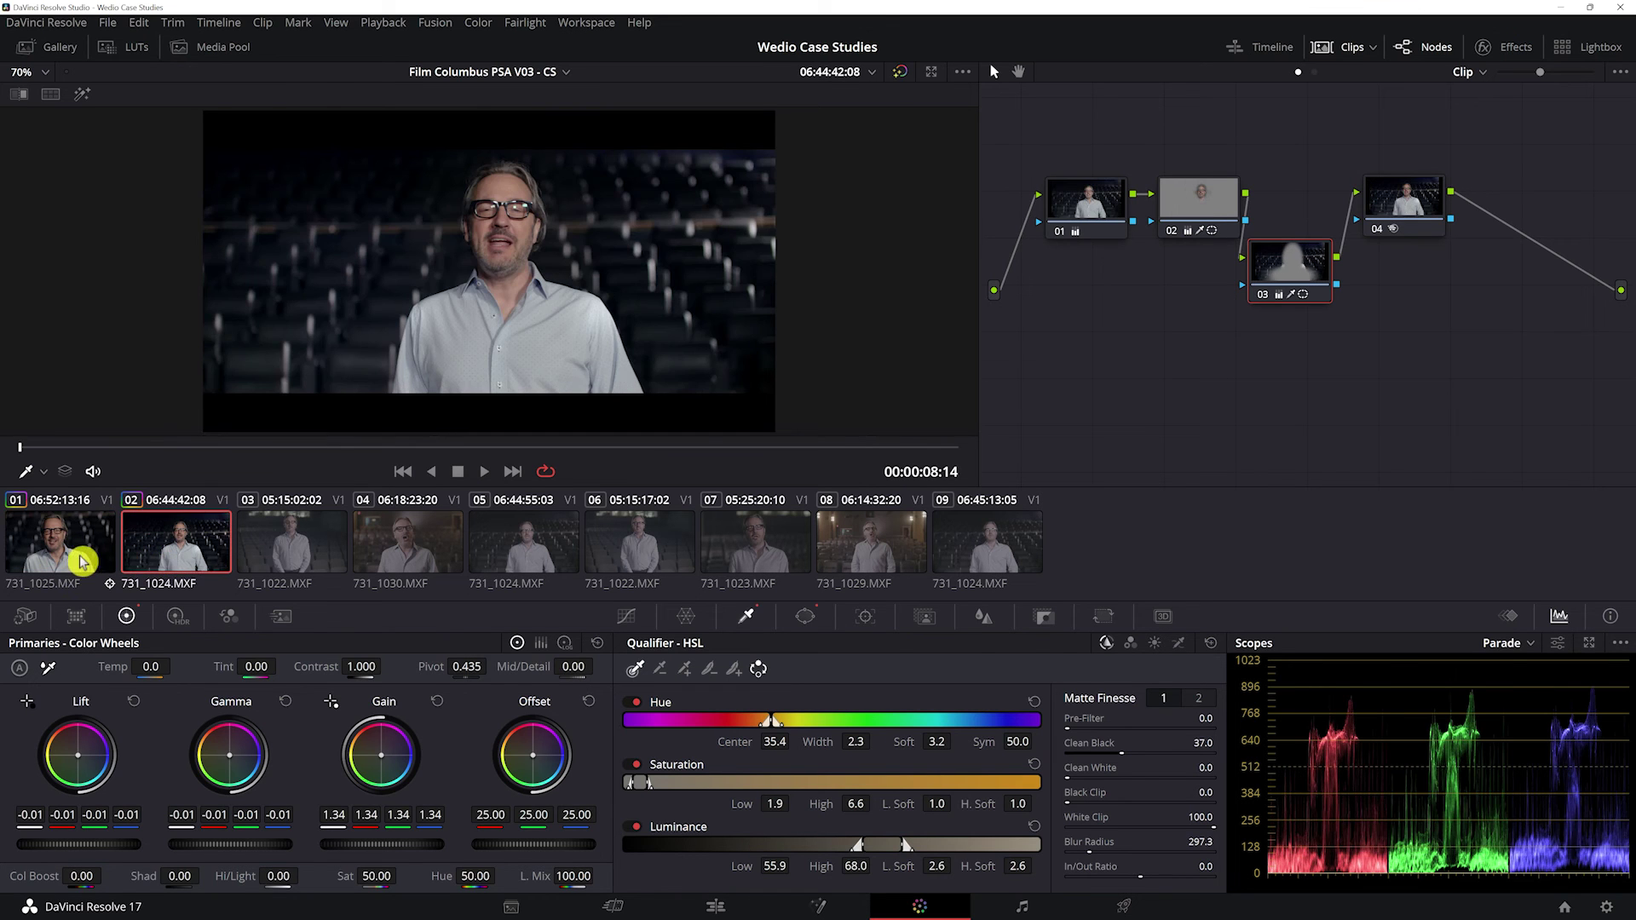
pyautogui.click(78, 561)
pyautogui.click(145, 558)
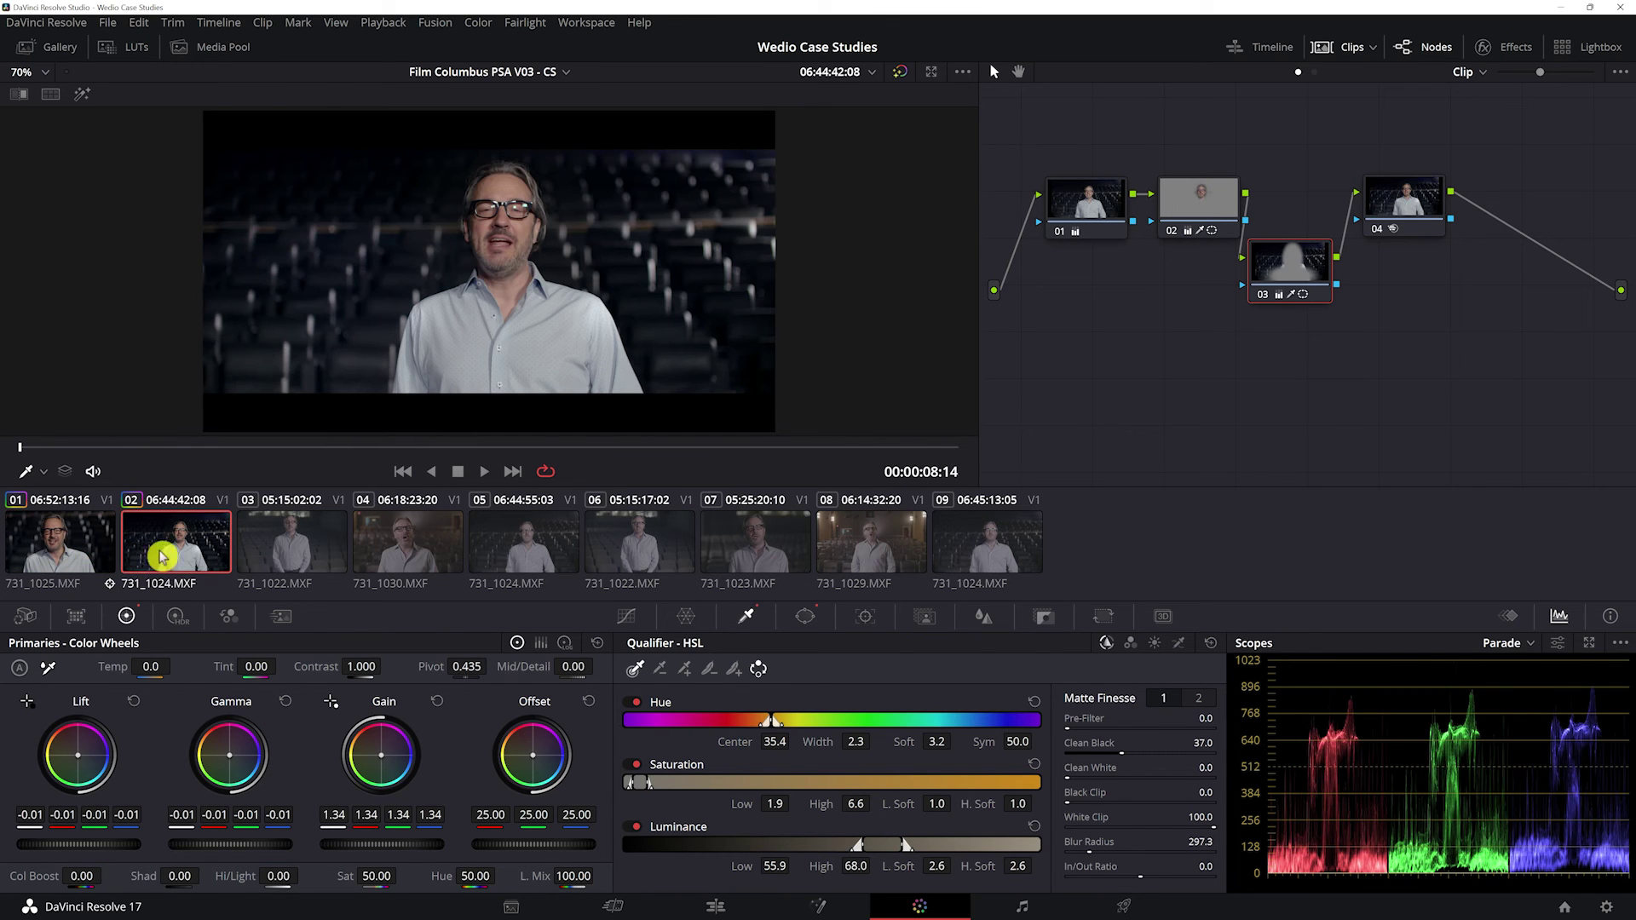
pyautogui.click(1200, 201)
pyautogui.click(805, 616)
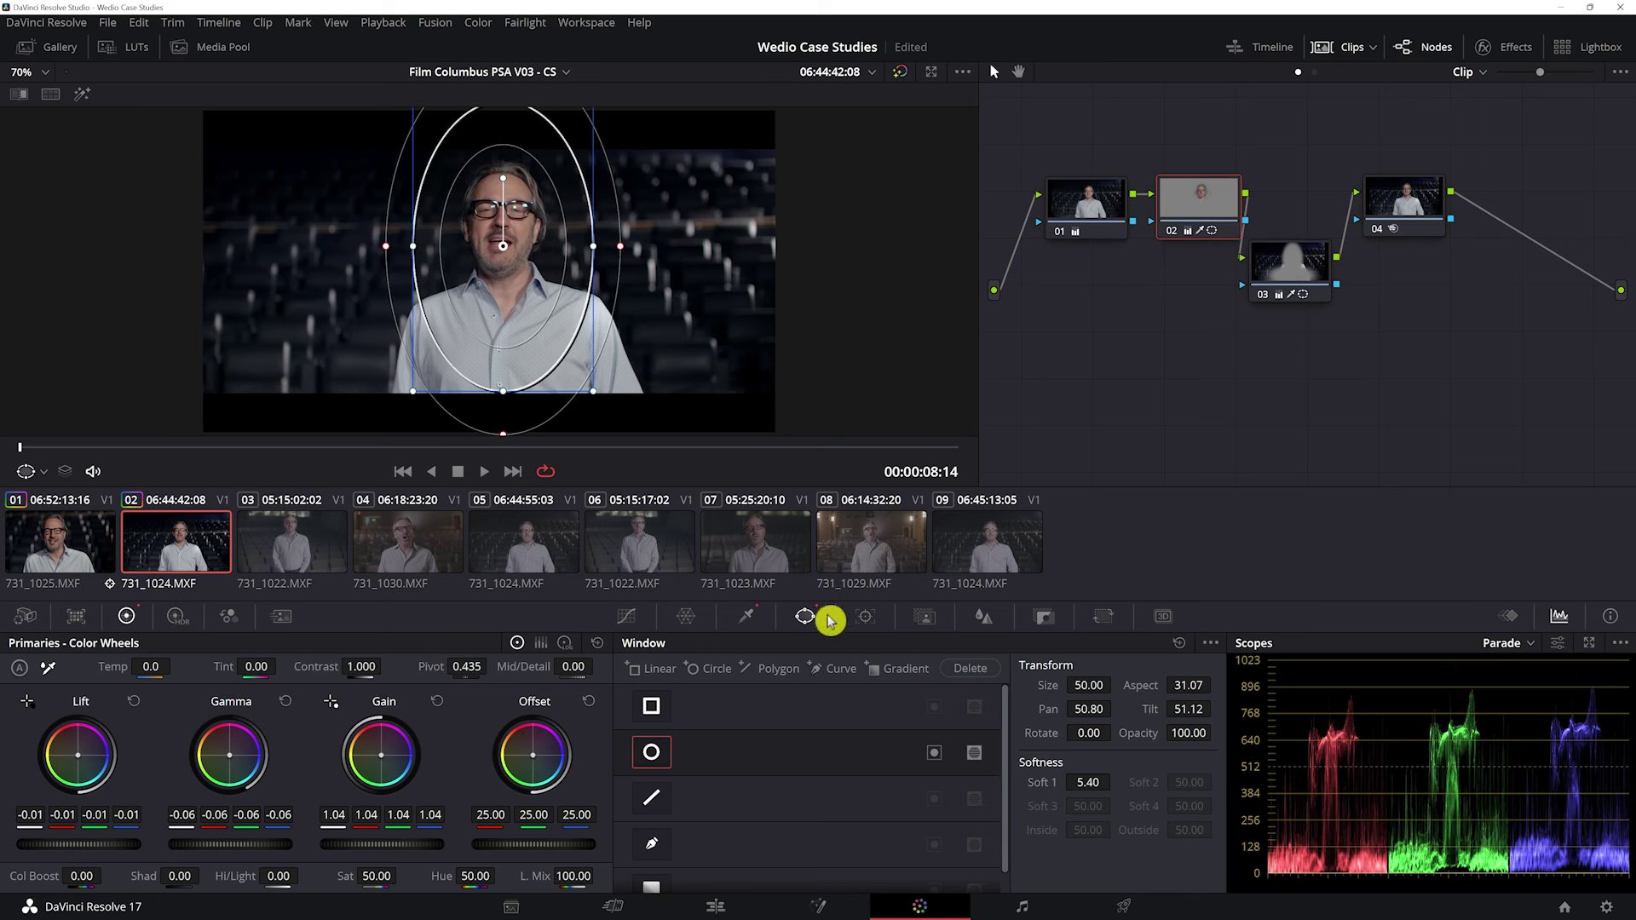
pyautogui.moveTo(549, 323); pyautogui.dragTo(529, 316)
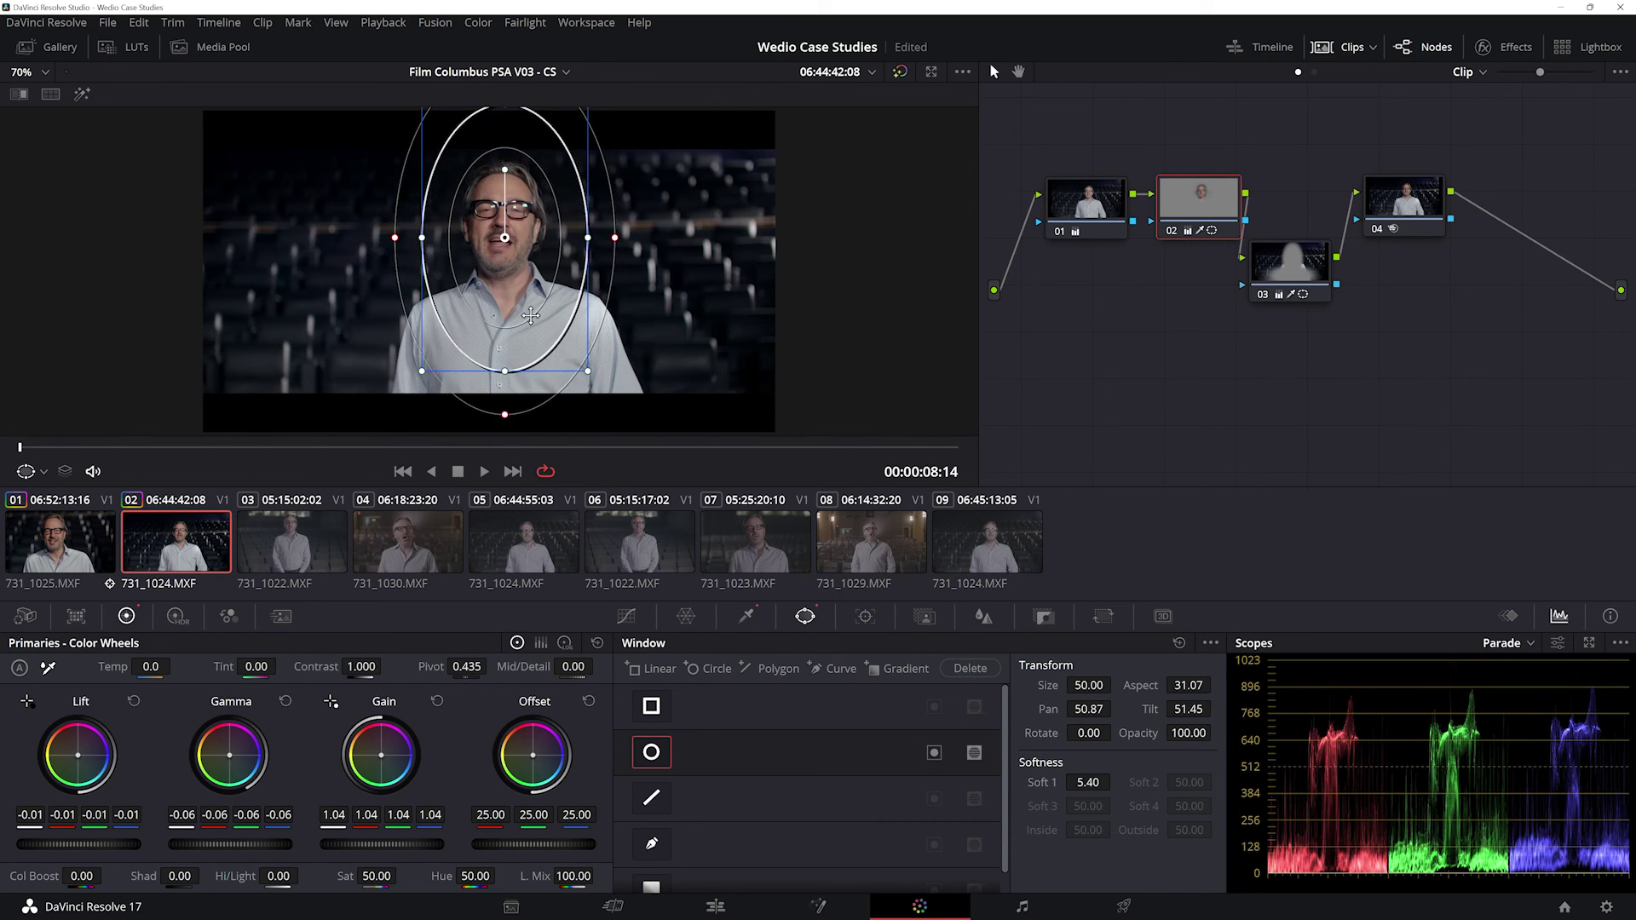
# Track node 02's face window forward and backward through clip 02
pyautogui.click(867, 615)
pyautogui.click(721, 670)
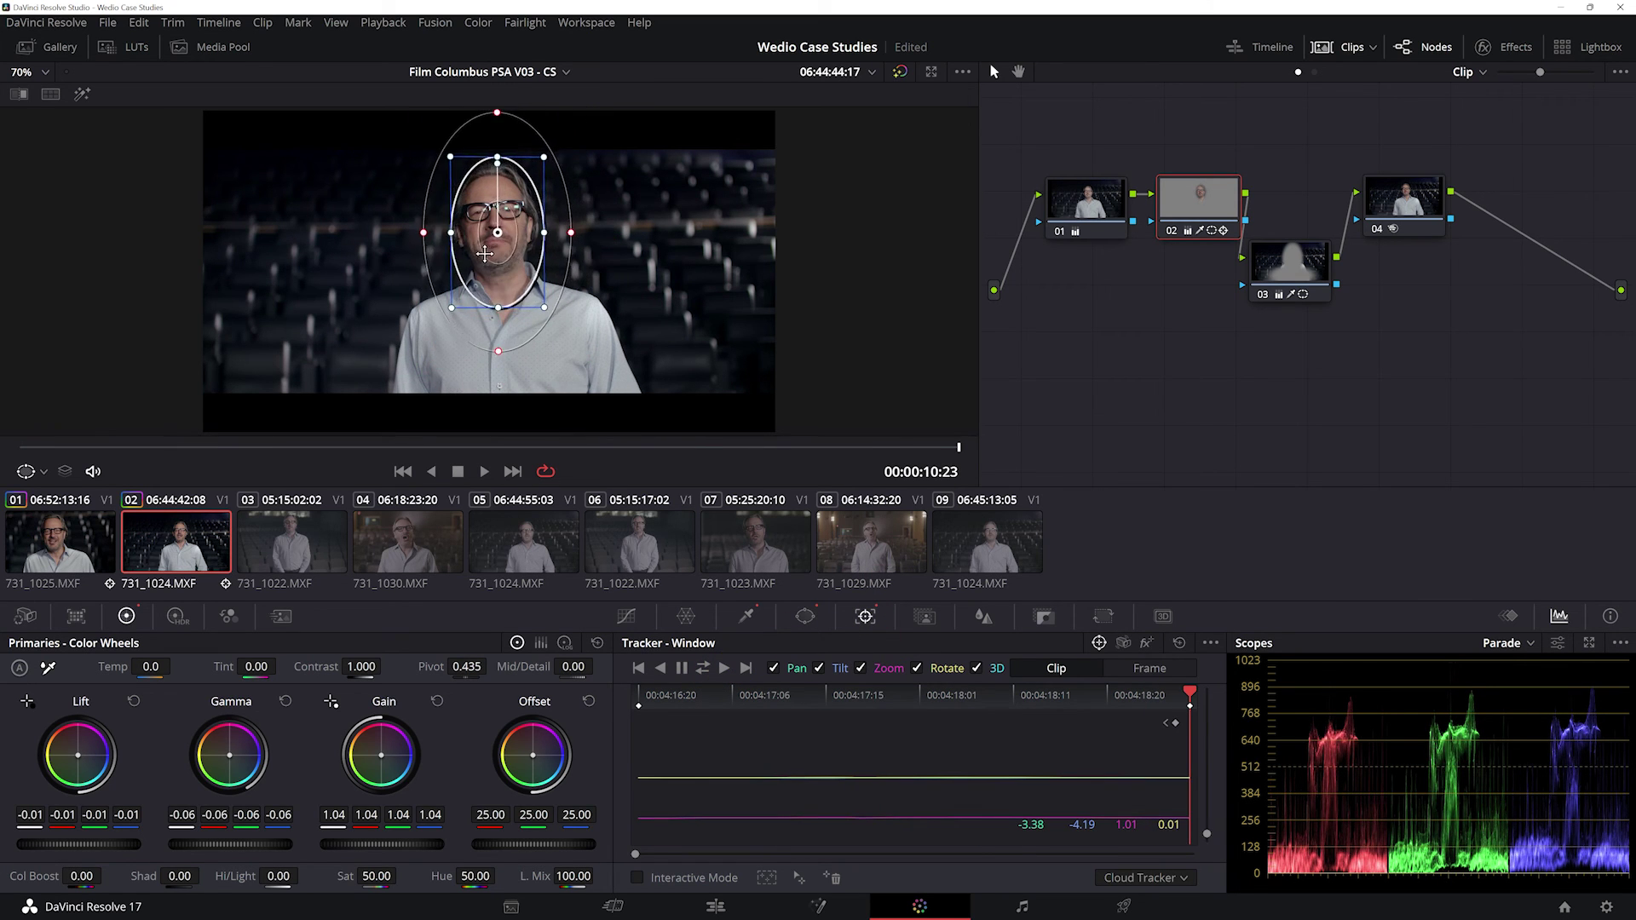
pyautogui.click(663, 670)
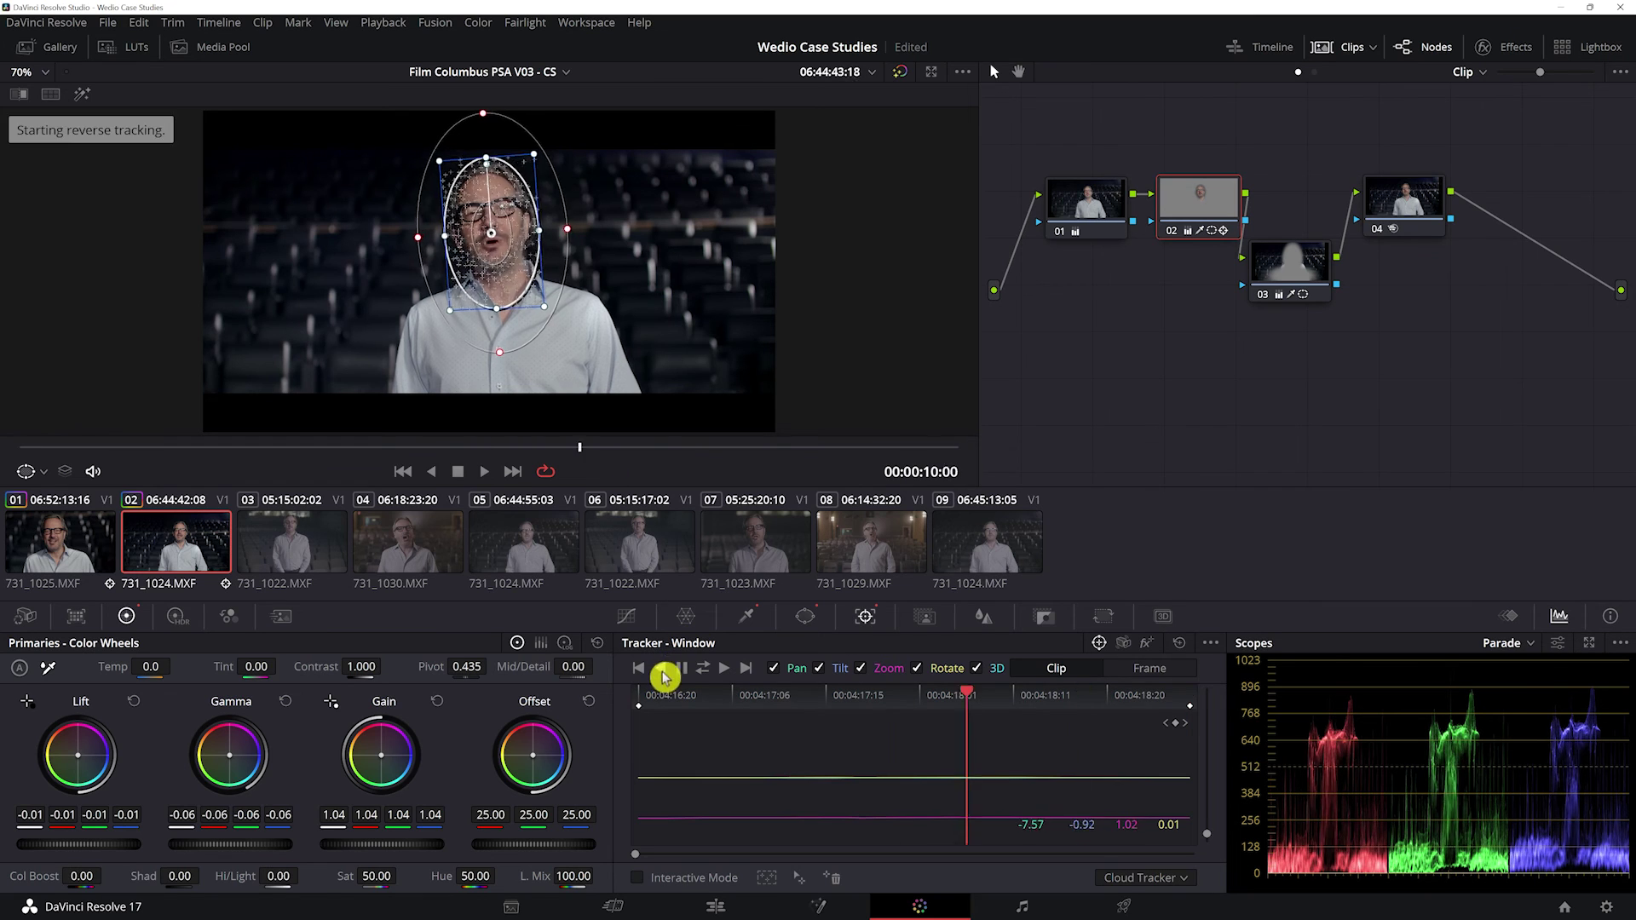
pyautogui.click(1282, 265)
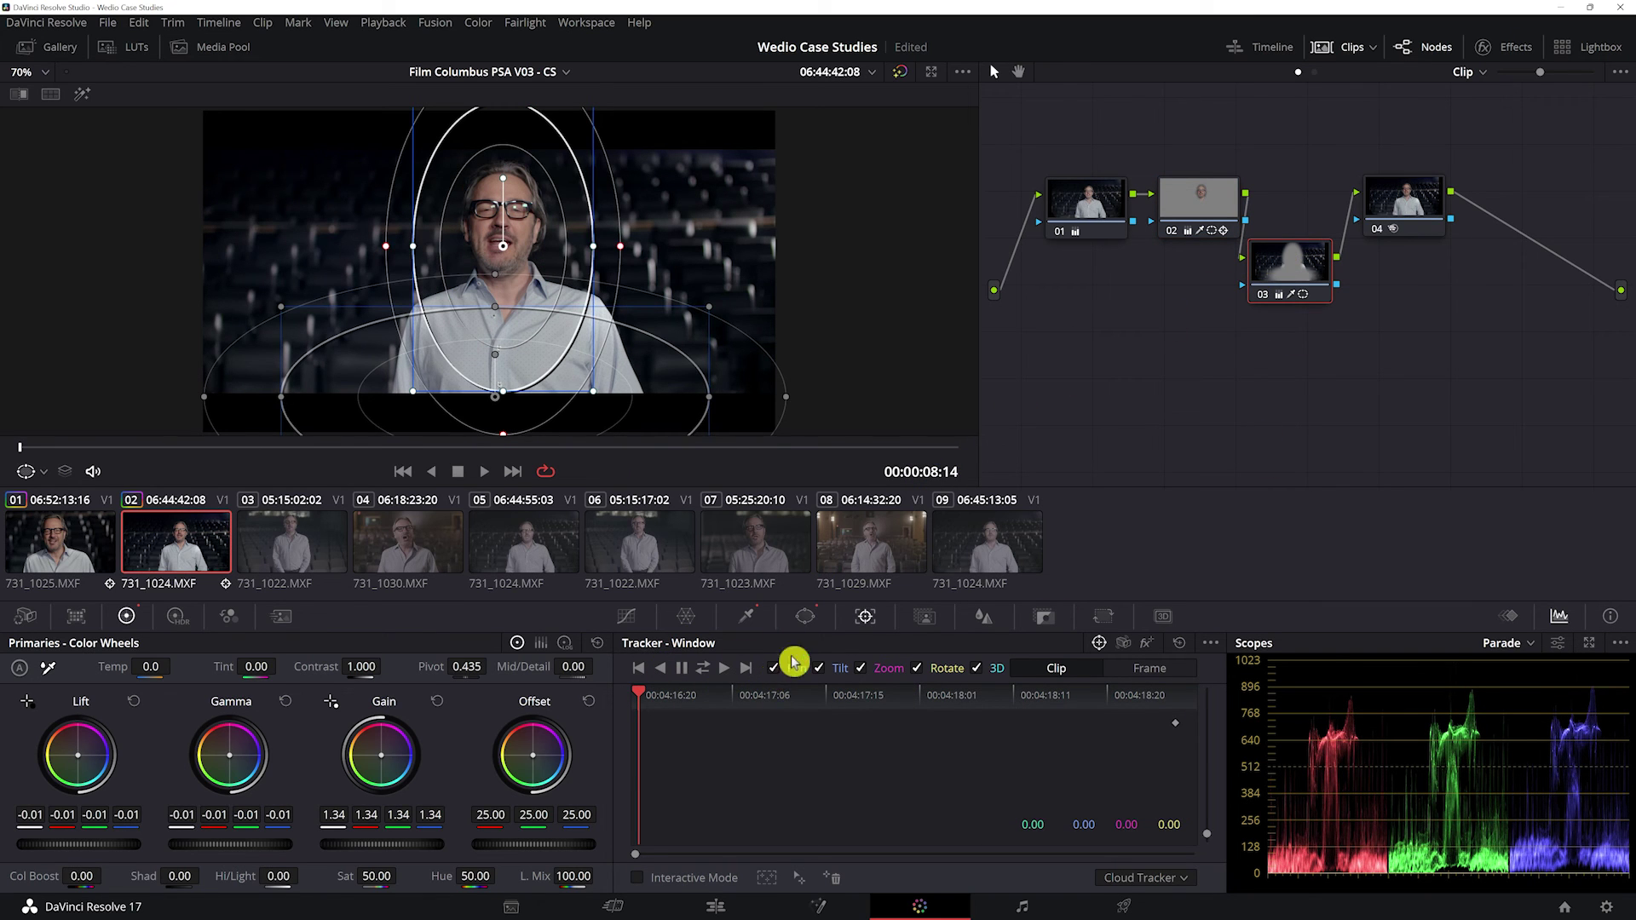
# Tighten node 03's head oval, track forward, and reshape the lower oval into a broad torso ellipse
pyautogui.moveTo(596, 396); pyautogui.dragTo(501, 270)
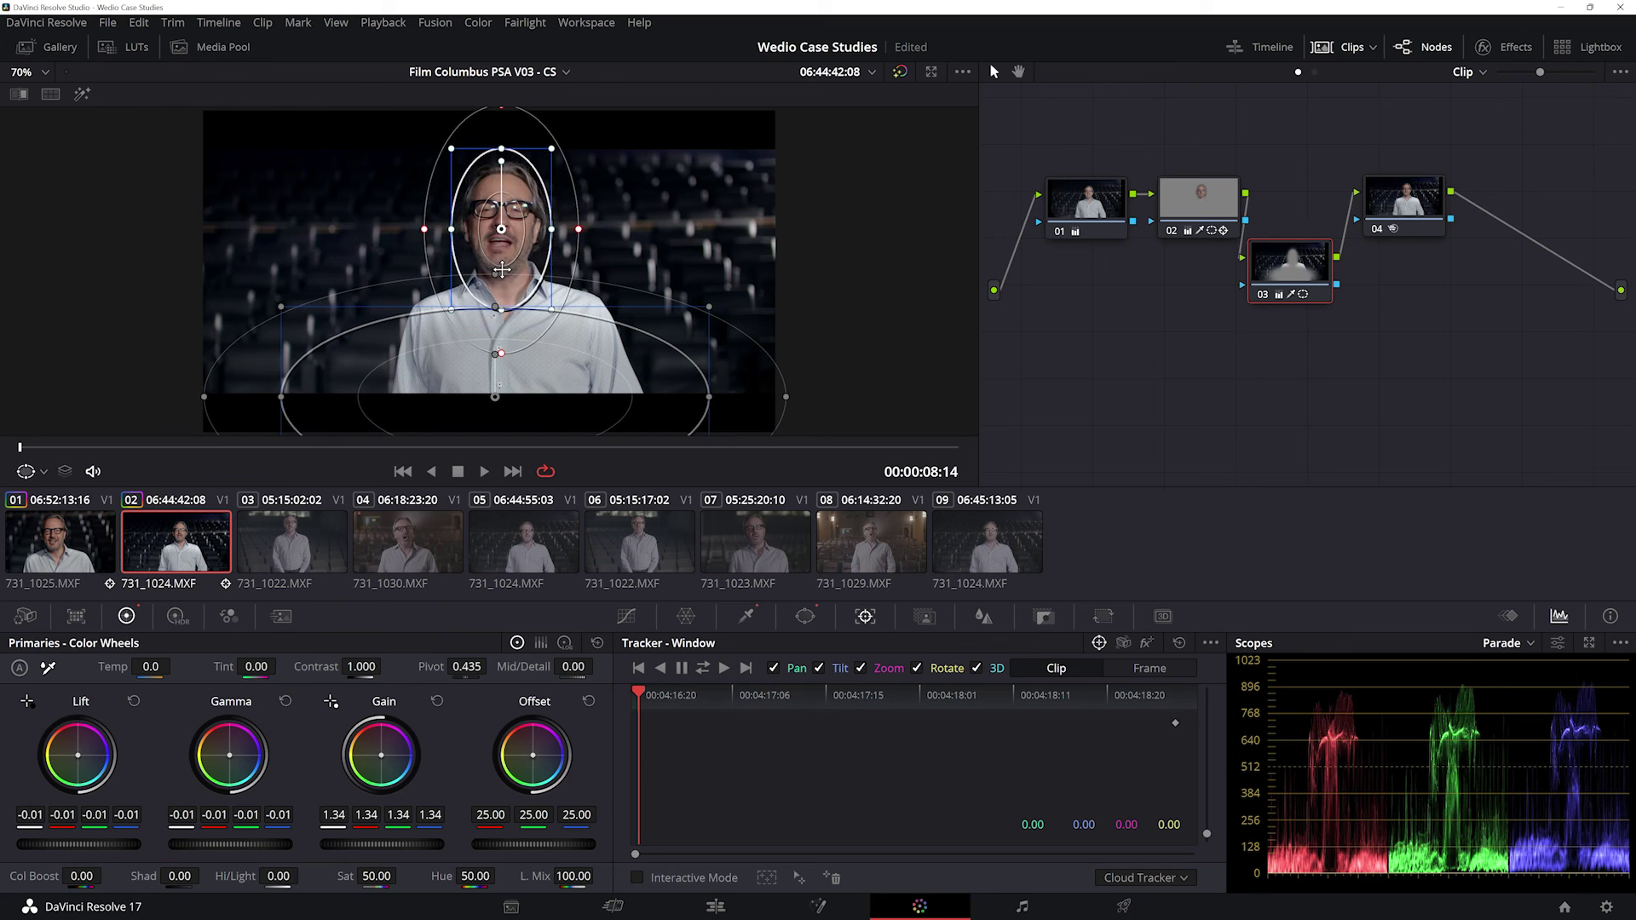
pyautogui.click(723, 668)
pyautogui.moveTo(493, 398); pyautogui.dragTo(501, 373)
pyautogui.moveTo(308, 376); pyautogui.dragTo(478, 351)
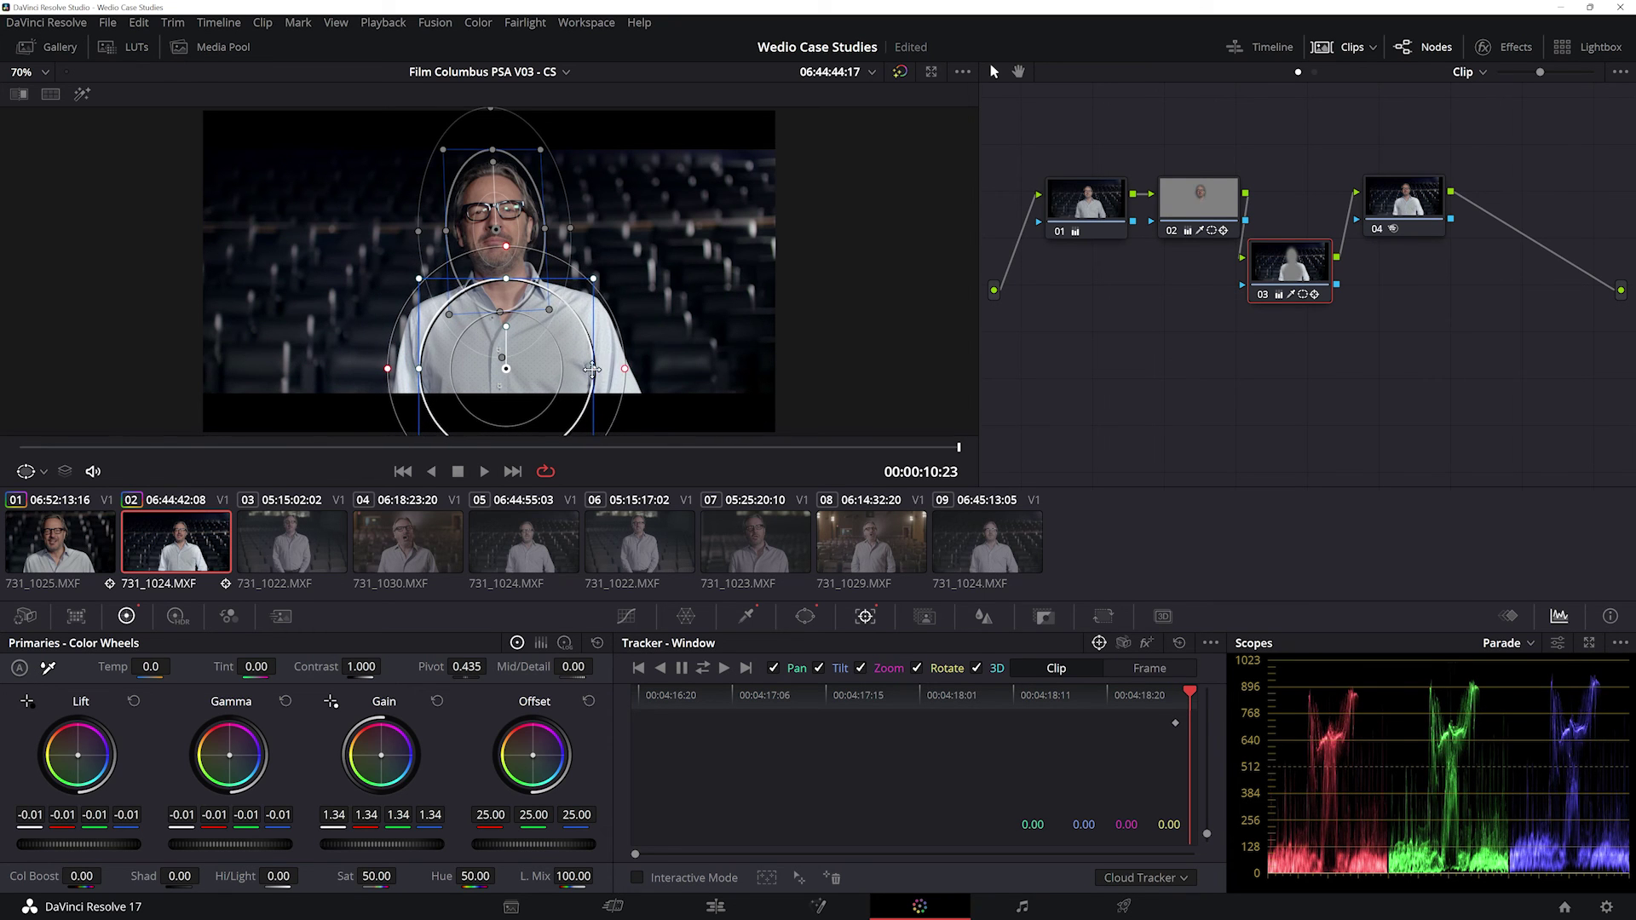
pyautogui.moveTo(592, 369); pyautogui.dragTo(641, 368)
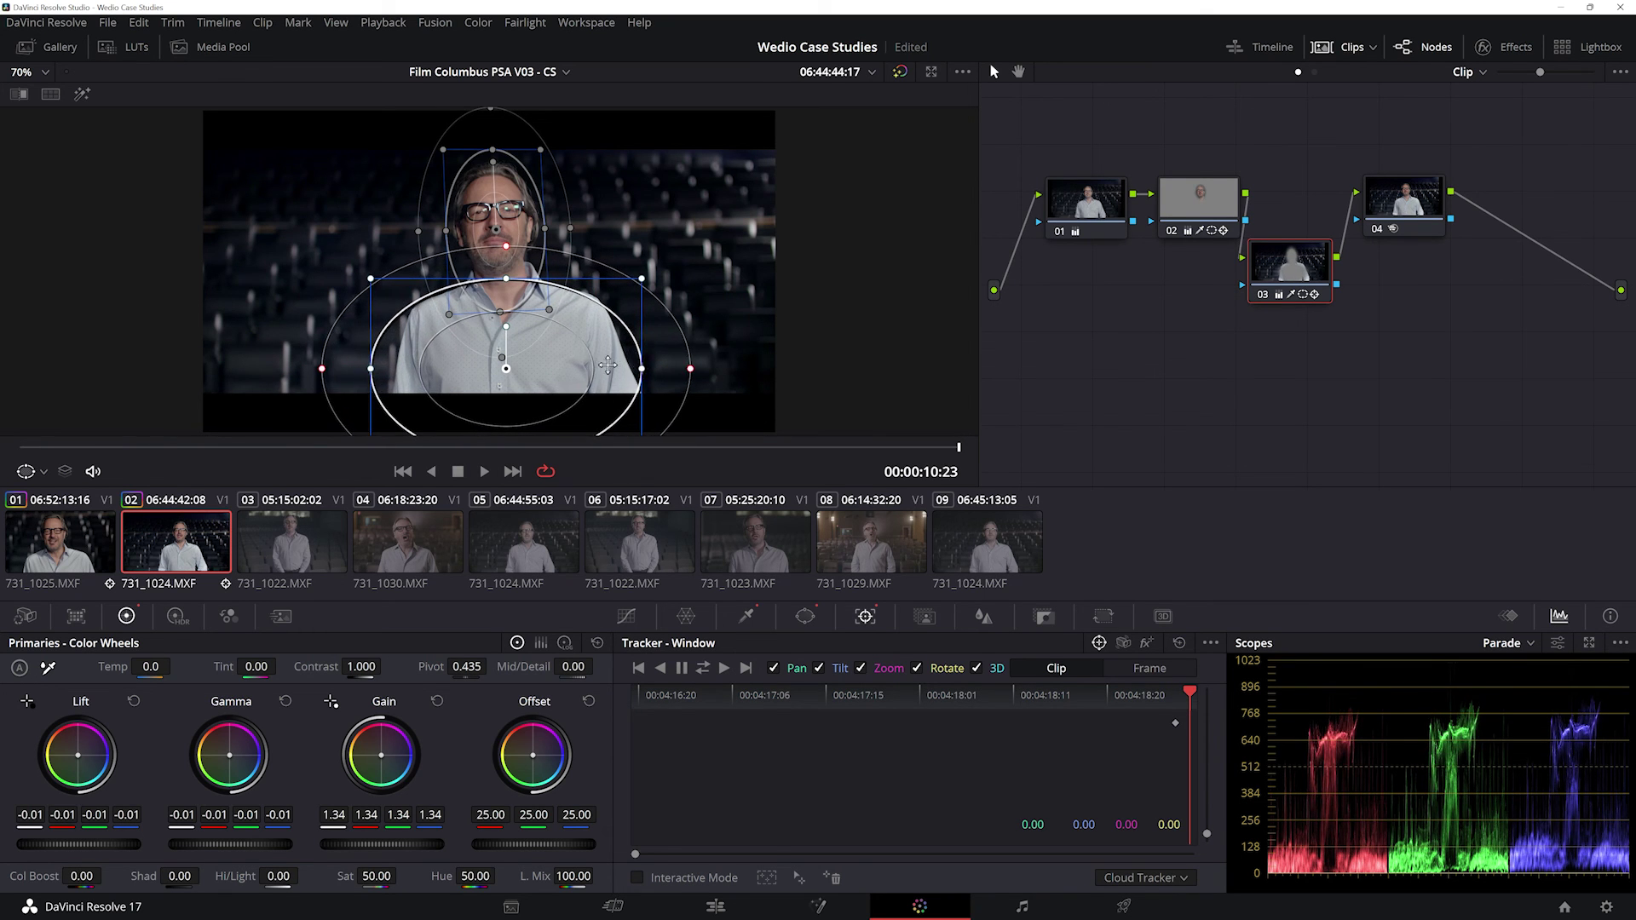
pyautogui.moveTo(501, 369); pyautogui.dragTo(509, 372)
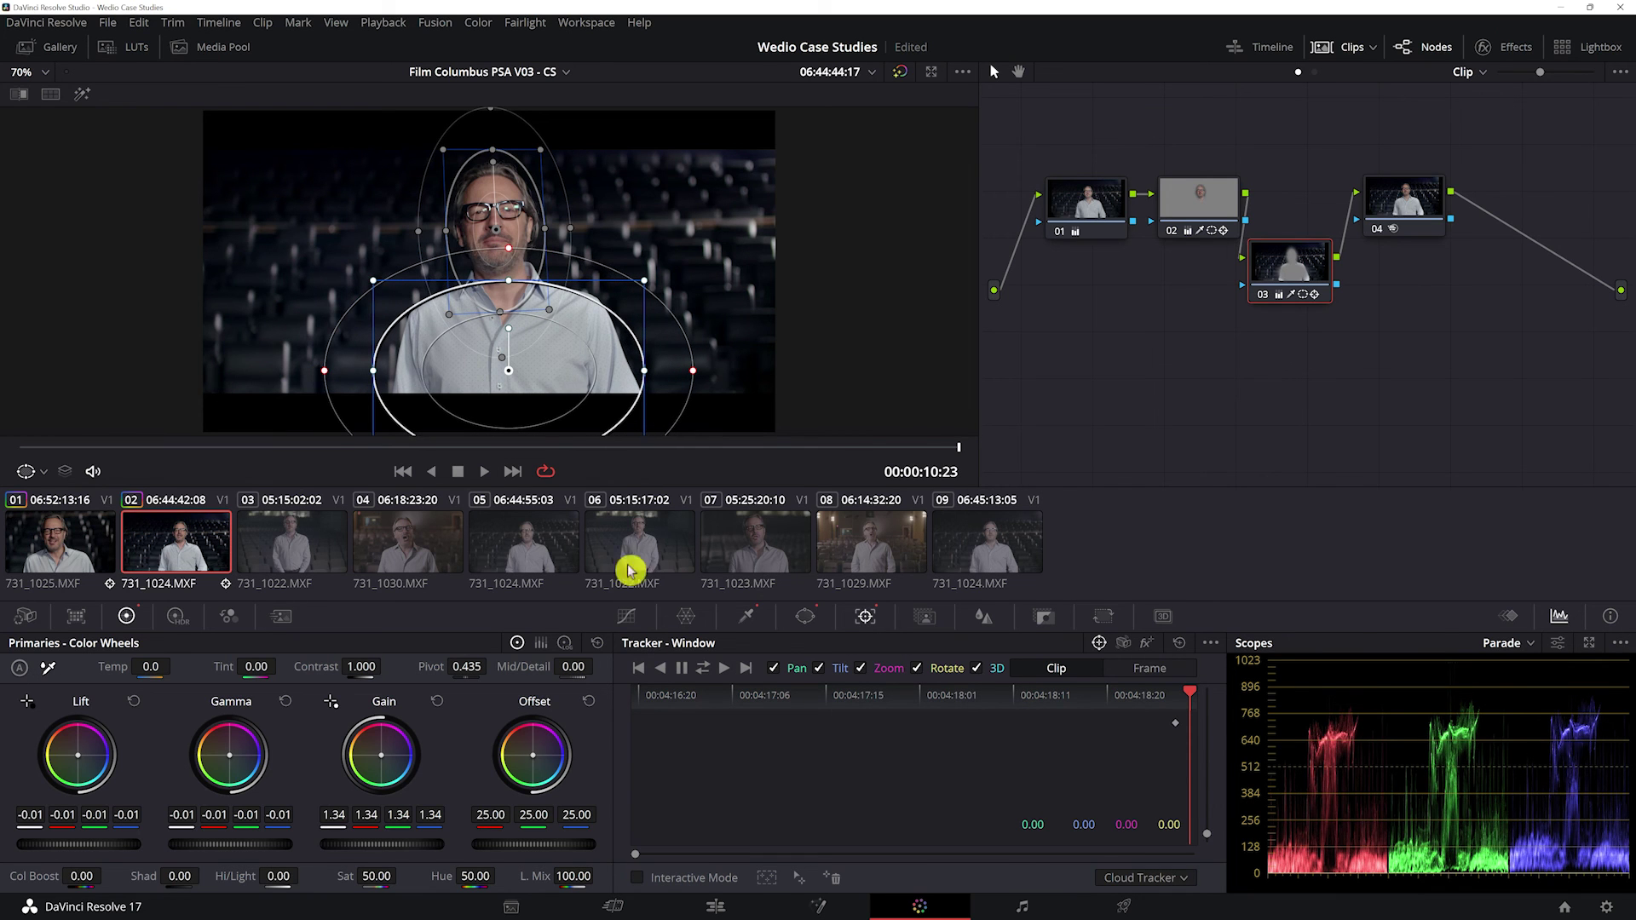
# Track node 03's windows back to the clip start, then reselect node 02
pyautogui.click(667, 669)
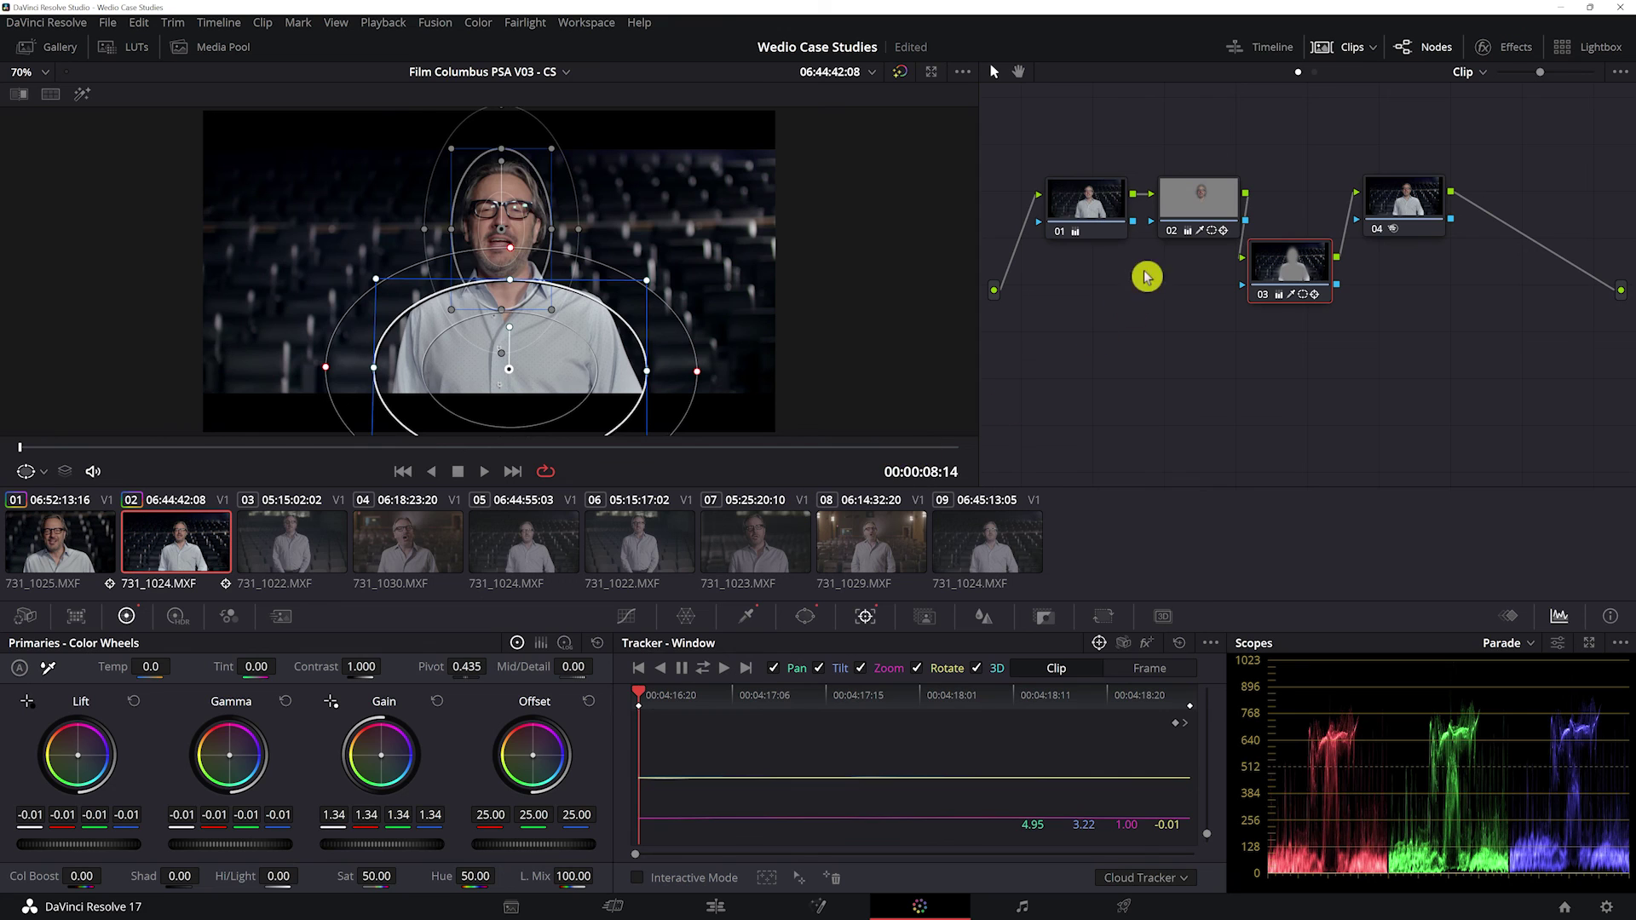
pyautogui.click(1187, 211)
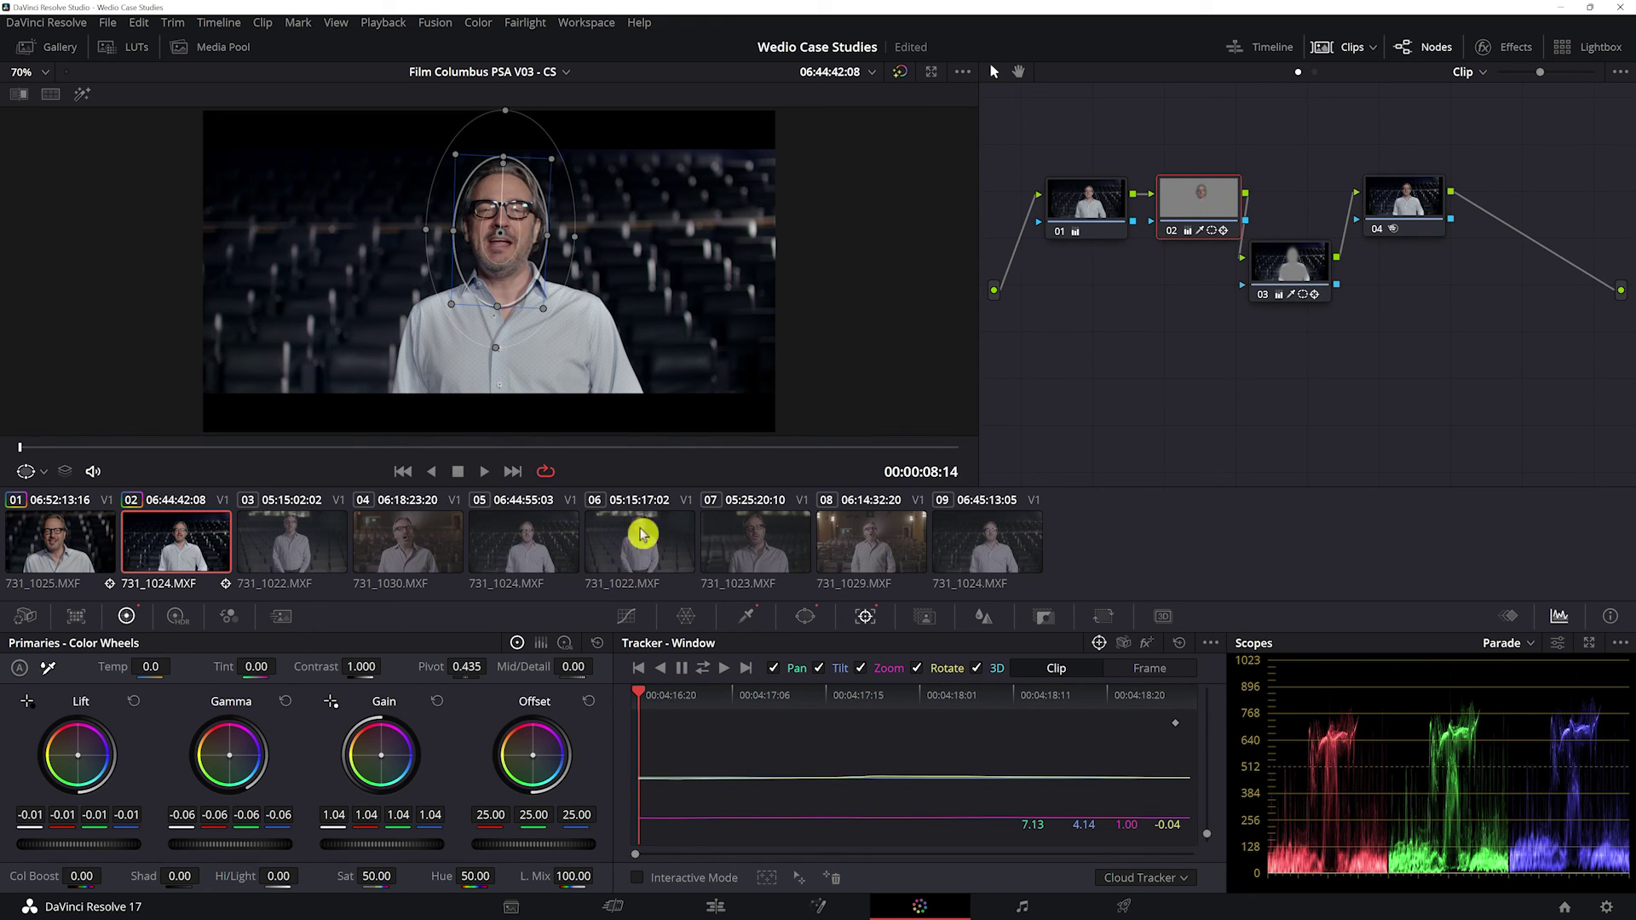
pyautogui.click(756, 618)
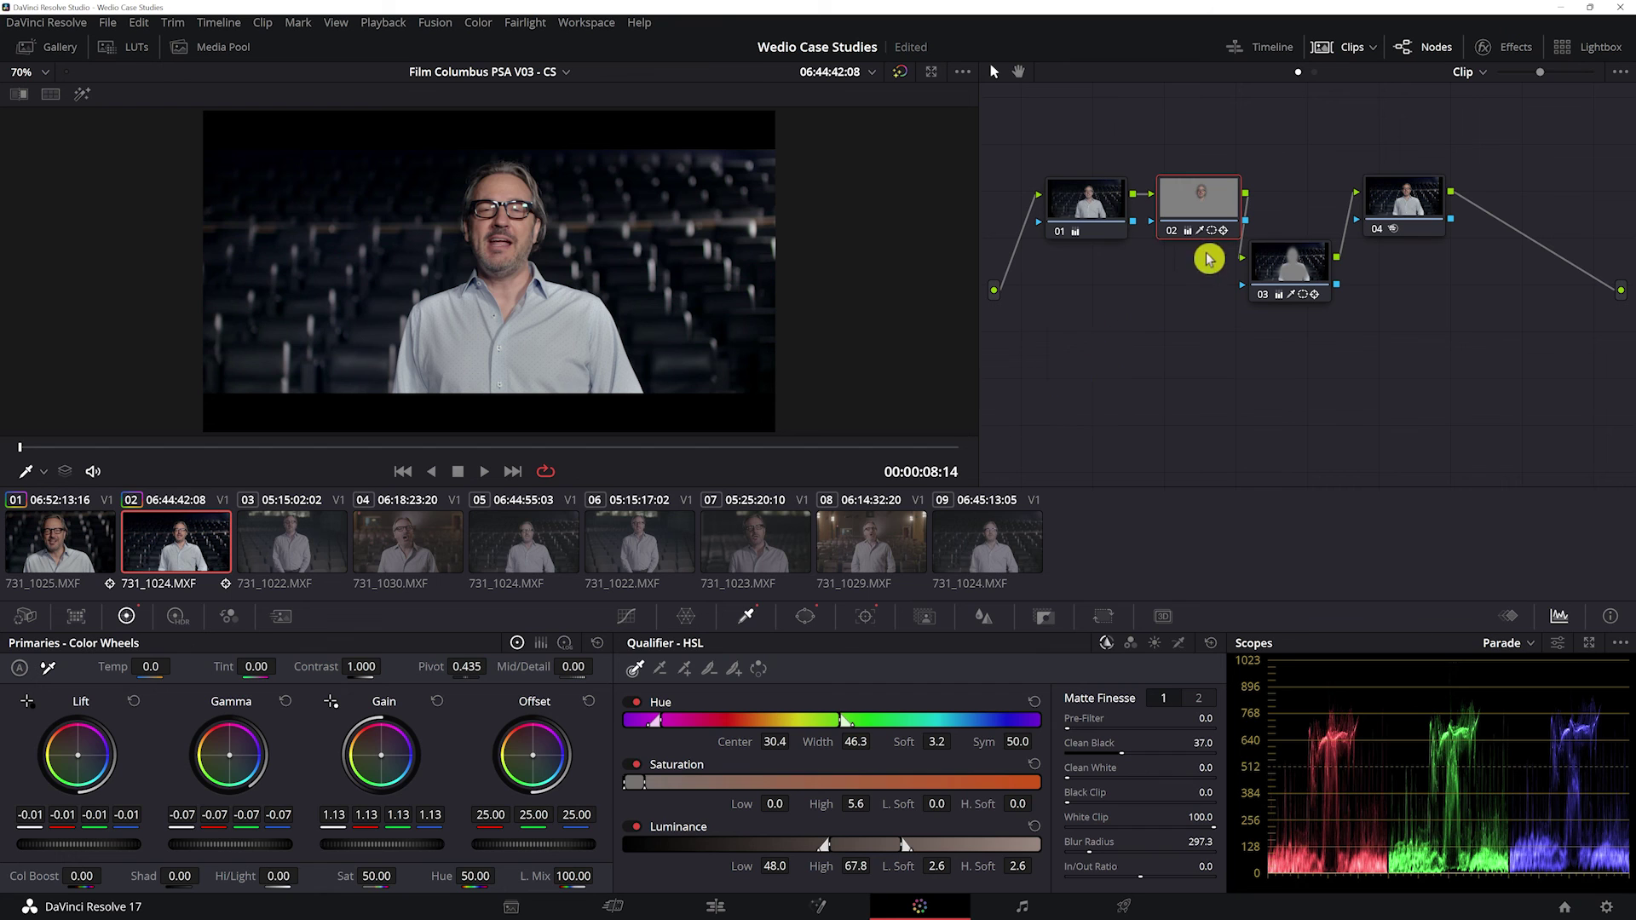
# Raise node 02's master gain on clip 01 to 1.16, comparing against clip 02
pyautogui.click(79, 543)
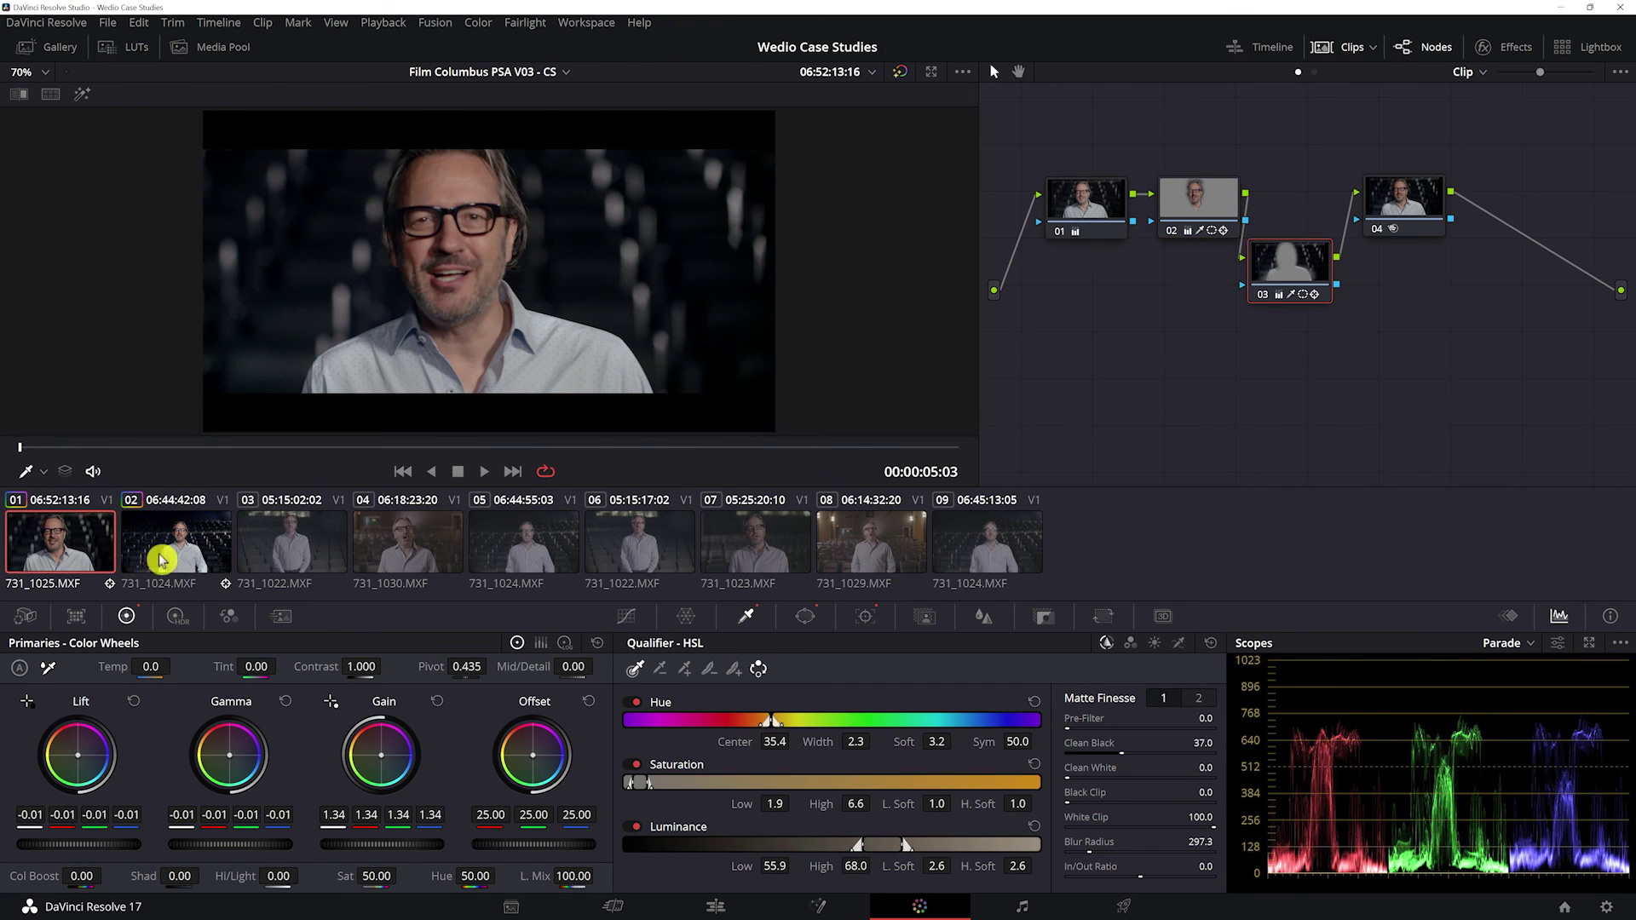
pyautogui.click(175, 558)
pyautogui.click(78, 552)
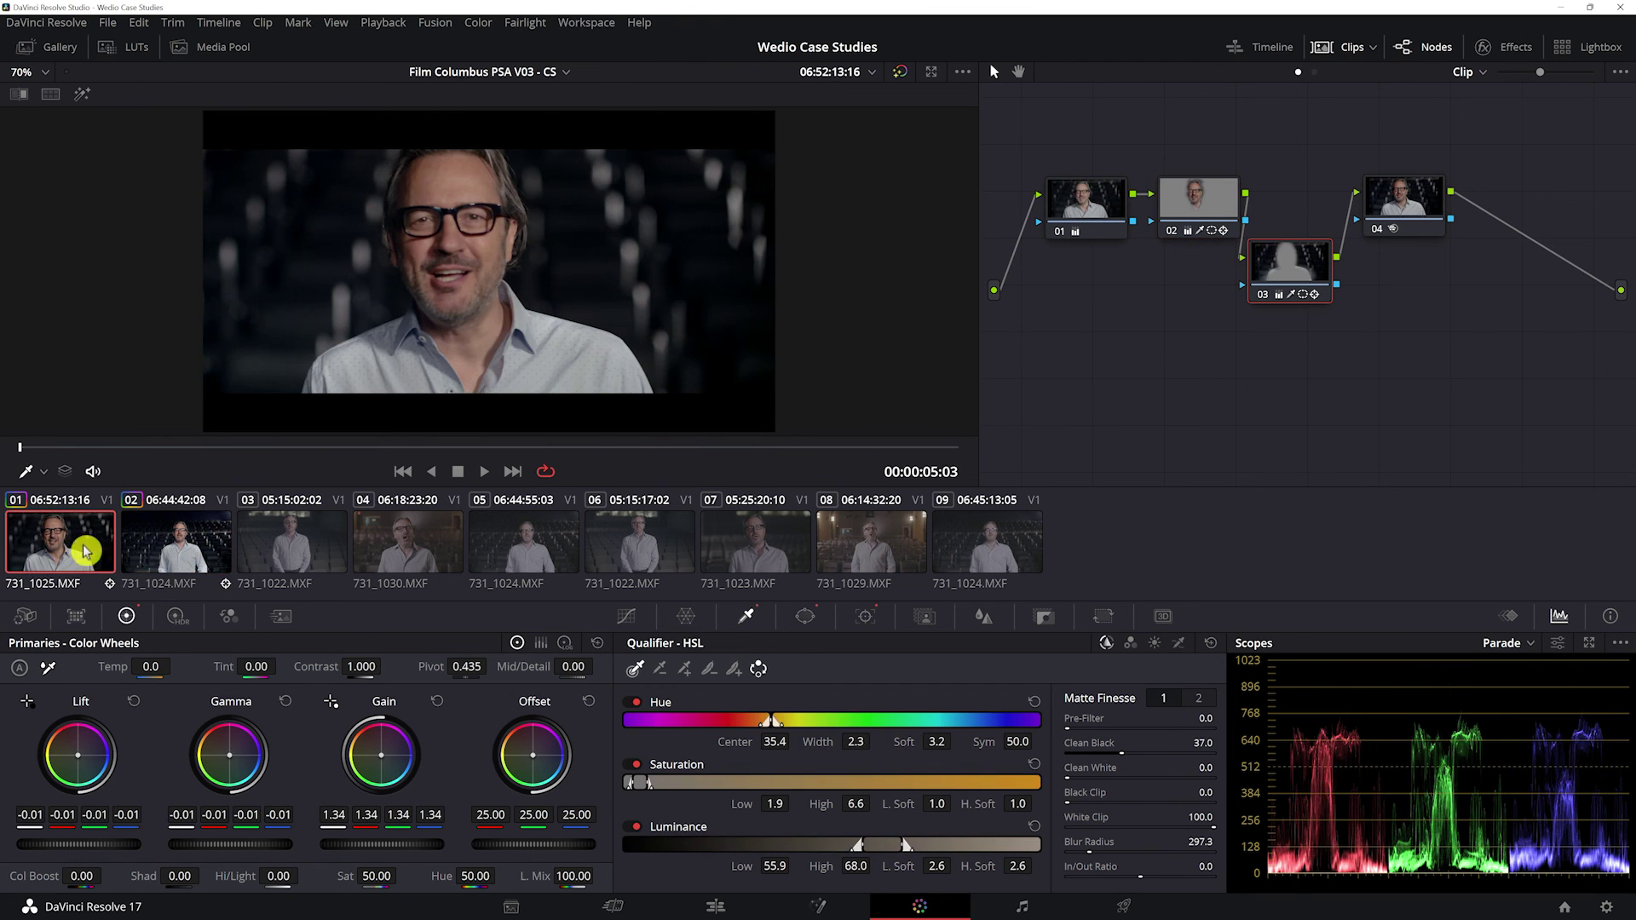
pyautogui.click(1190, 200)
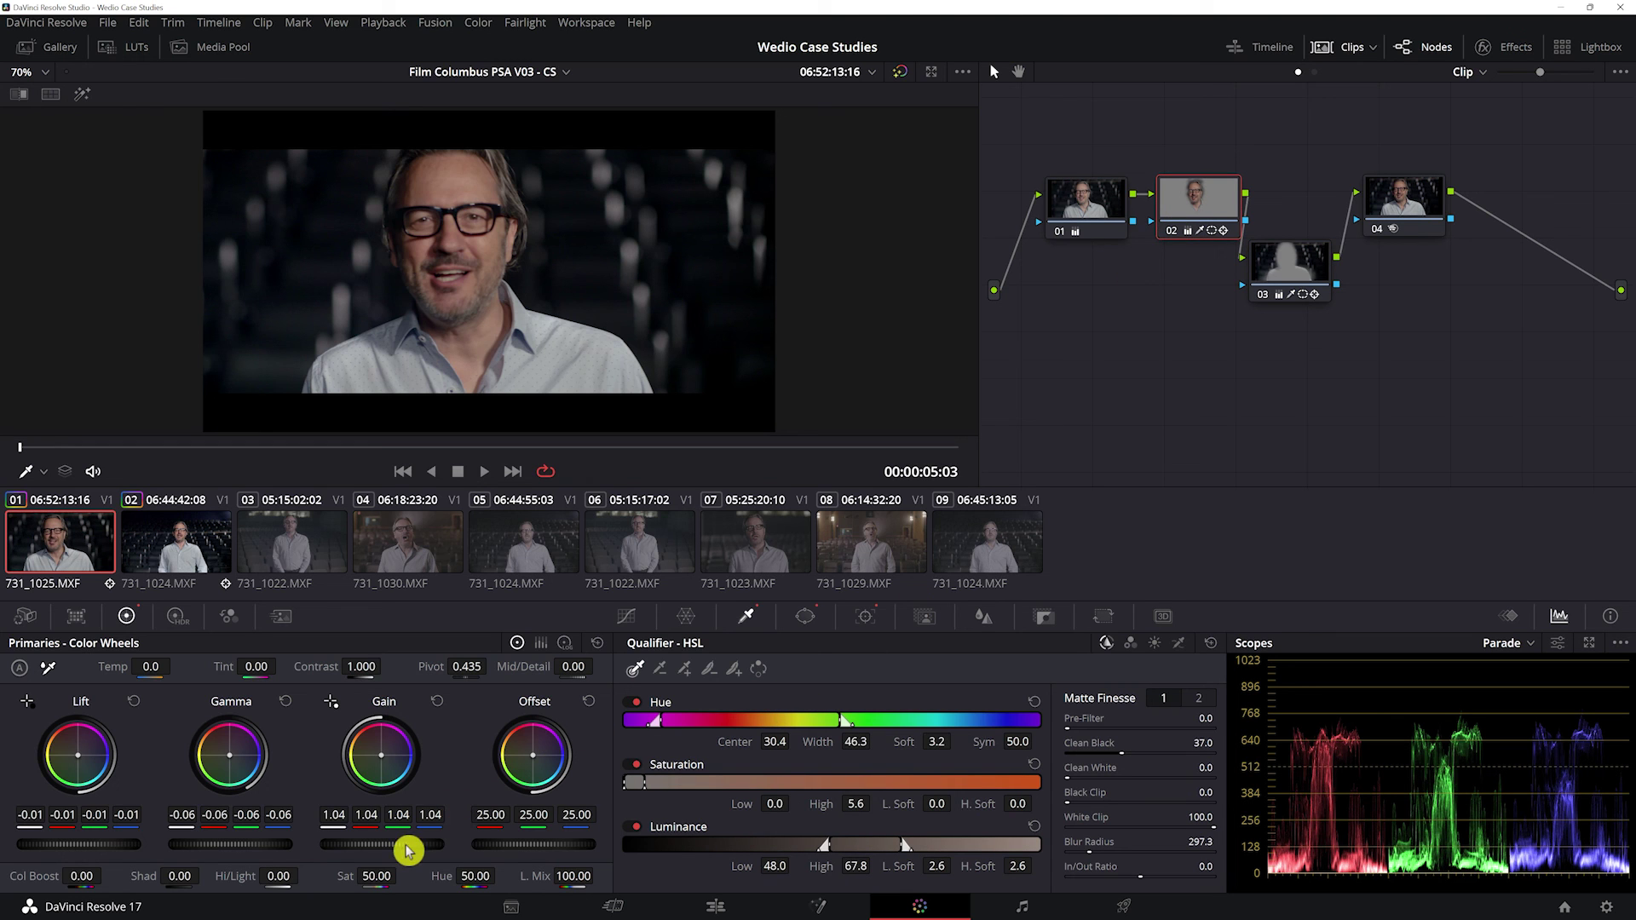
pyautogui.moveTo(381, 844); pyautogui.dragTo(401, 844)
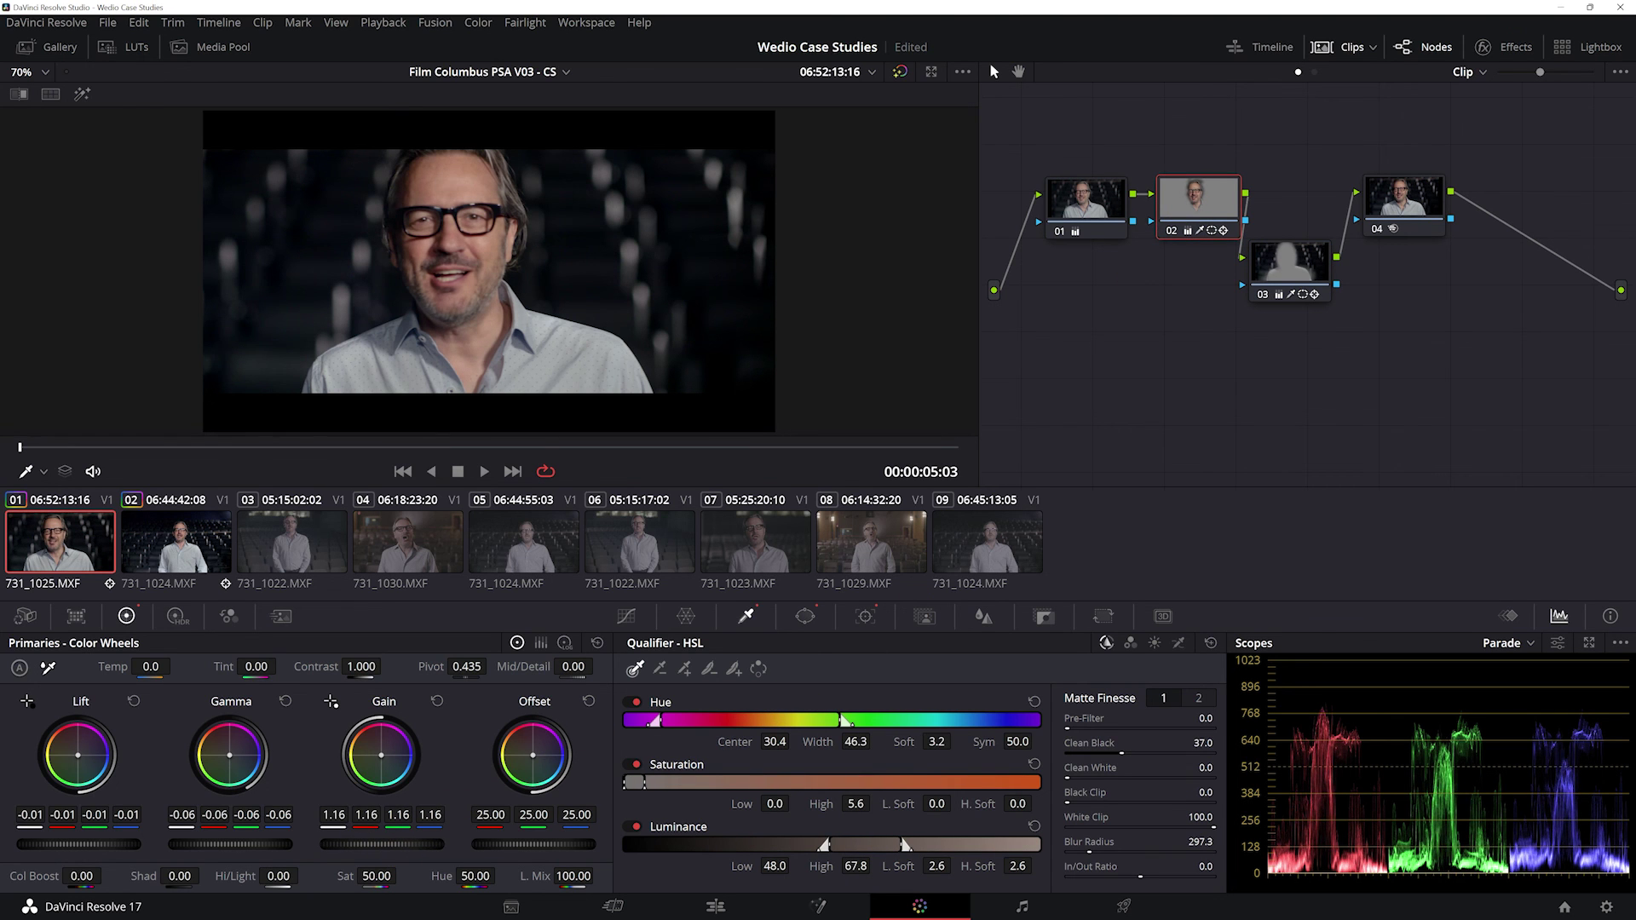
pyautogui.click(183, 554)
pyautogui.click(76, 551)
pyautogui.click(167, 549)
# Compare clips 01 and 02, then select node 03 on clip 01 for the gain match
pyautogui.click(78, 548)
pyautogui.click(200, 546)
pyautogui.click(112, 548)
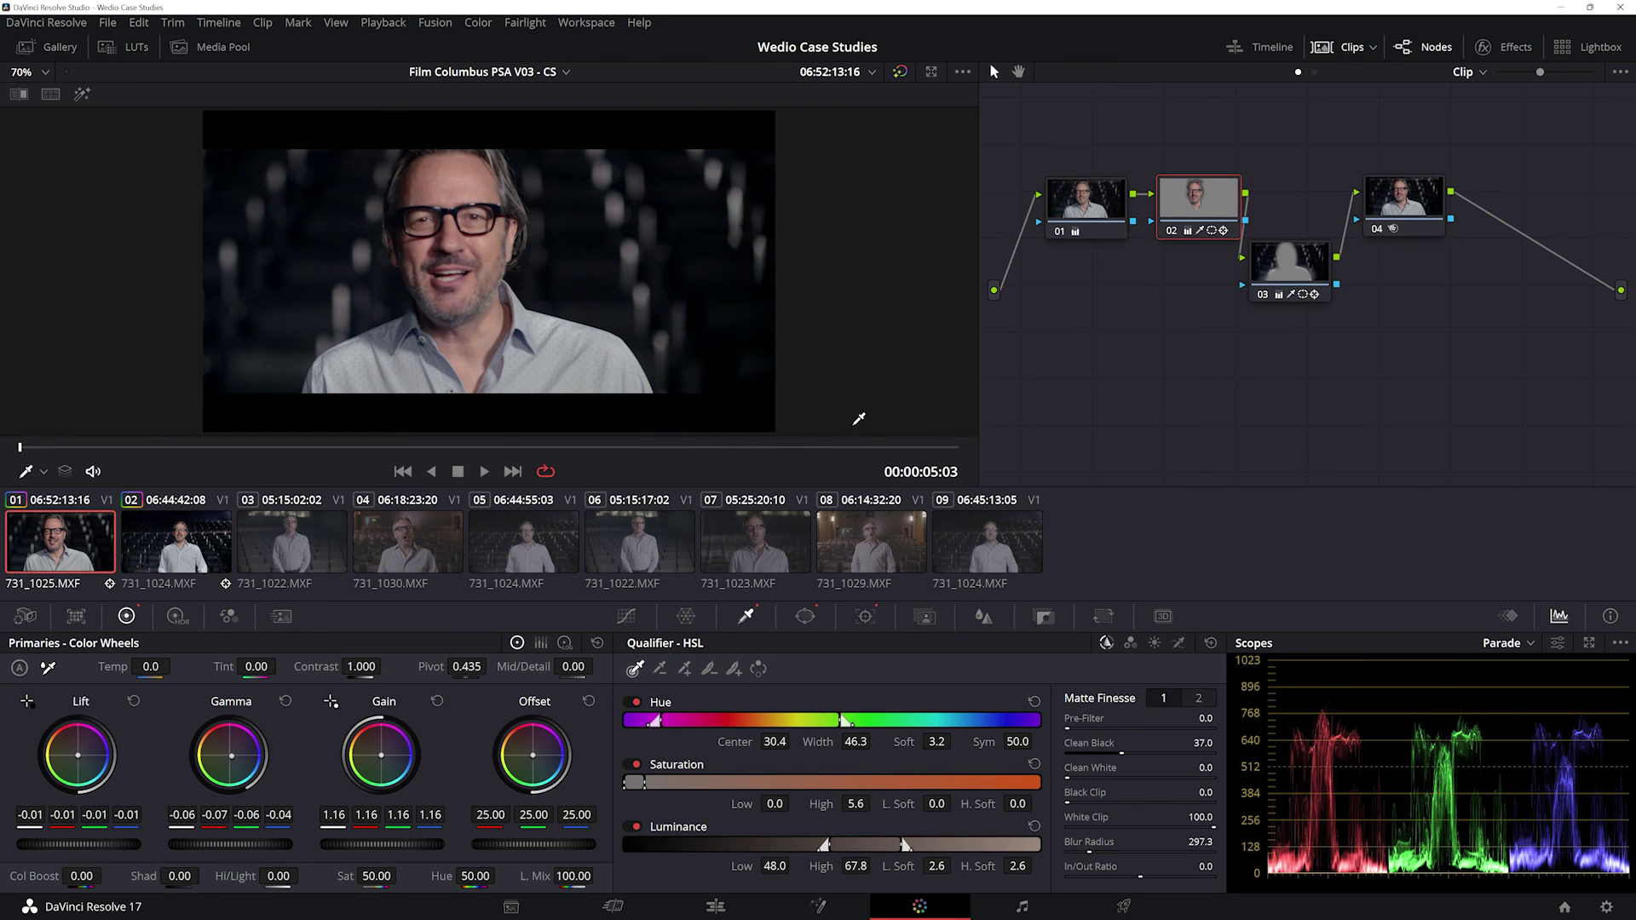
pyautogui.click(1325, 258)
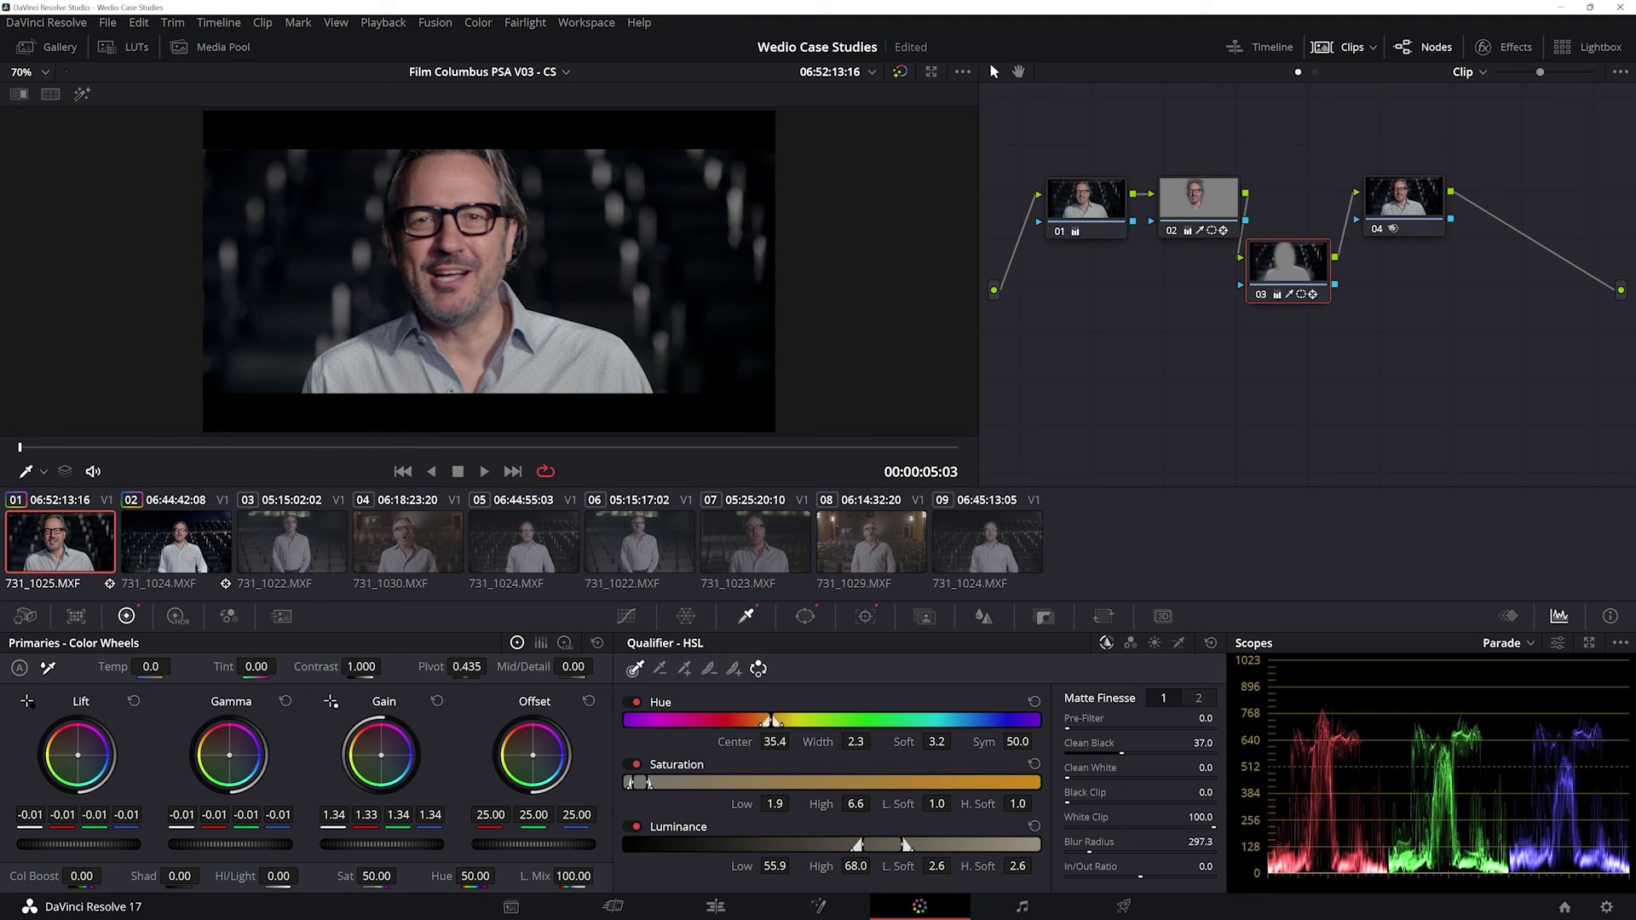
# Flip back and forth between clips 01 and 02 to compare the matched grades
pyautogui.click(145, 555)
pyautogui.click(85, 553)
pyautogui.click(188, 548)
pyautogui.click(101, 554)
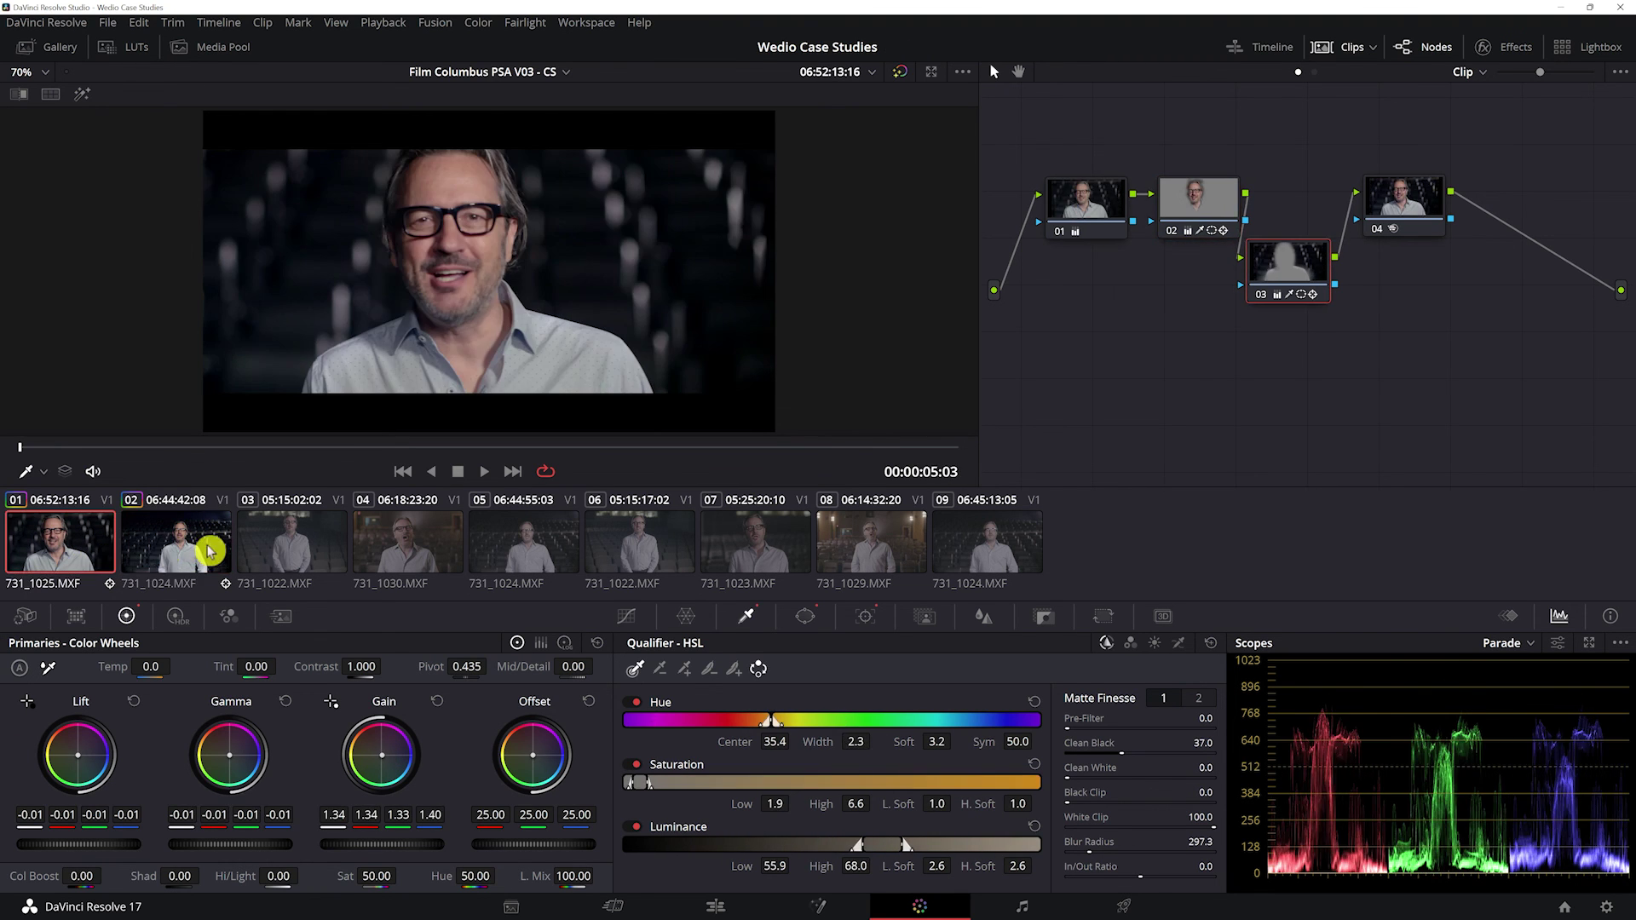
pyautogui.click(209, 550)
pyautogui.click(81, 552)
pyautogui.click(192, 549)
pyautogui.click(96, 549)
pyautogui.click(196, 542)
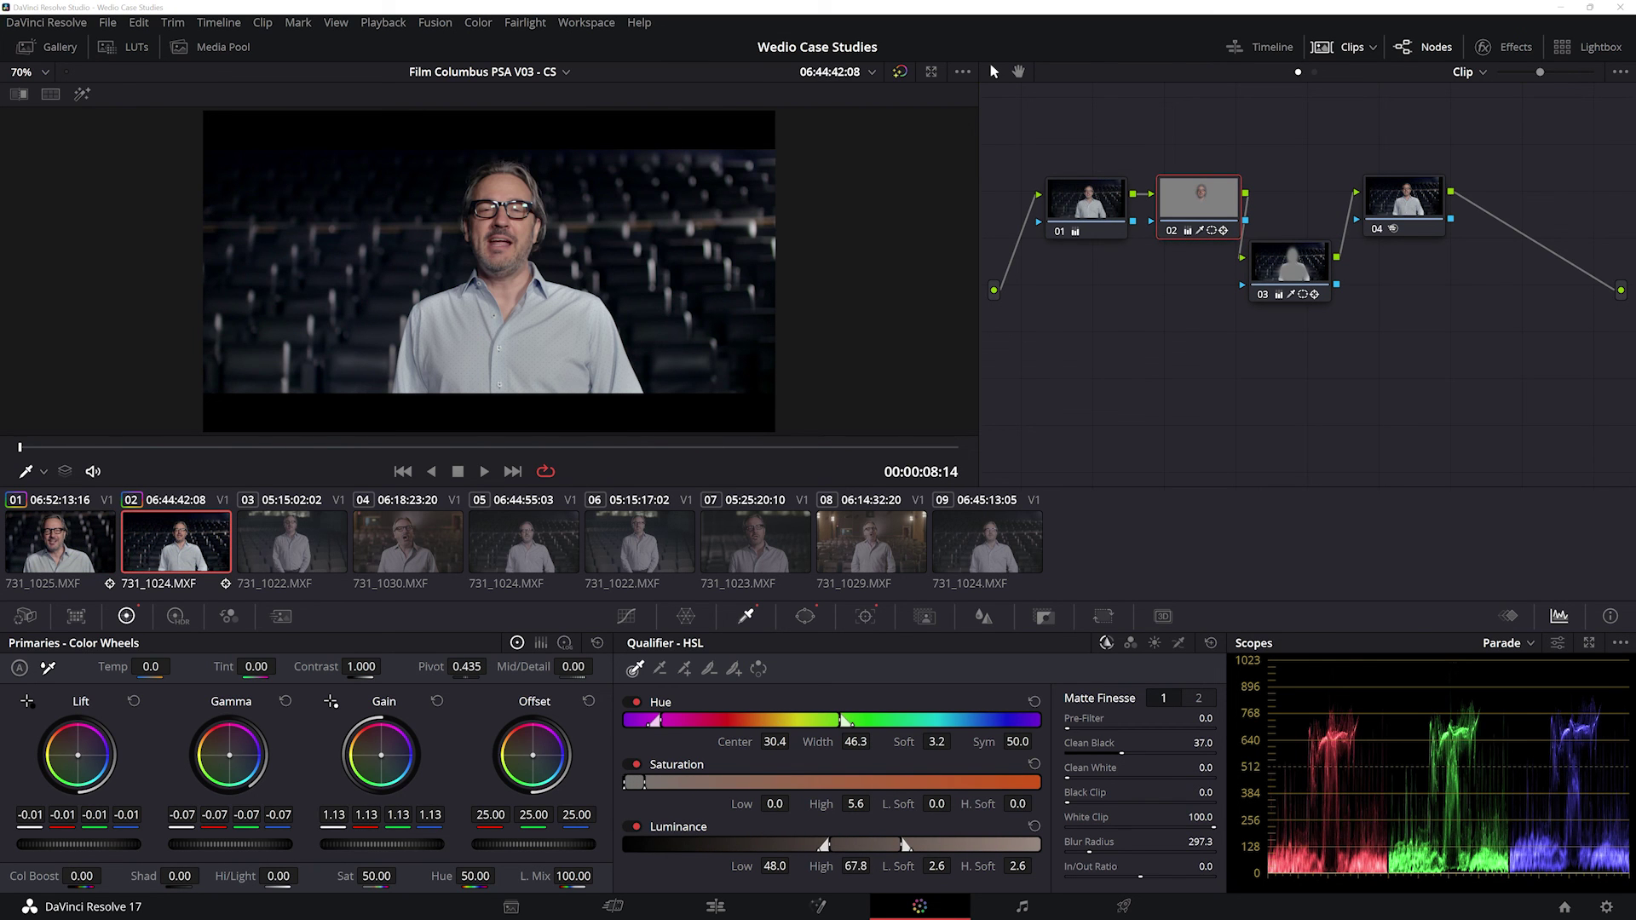
pyautogui.click(108, 543)
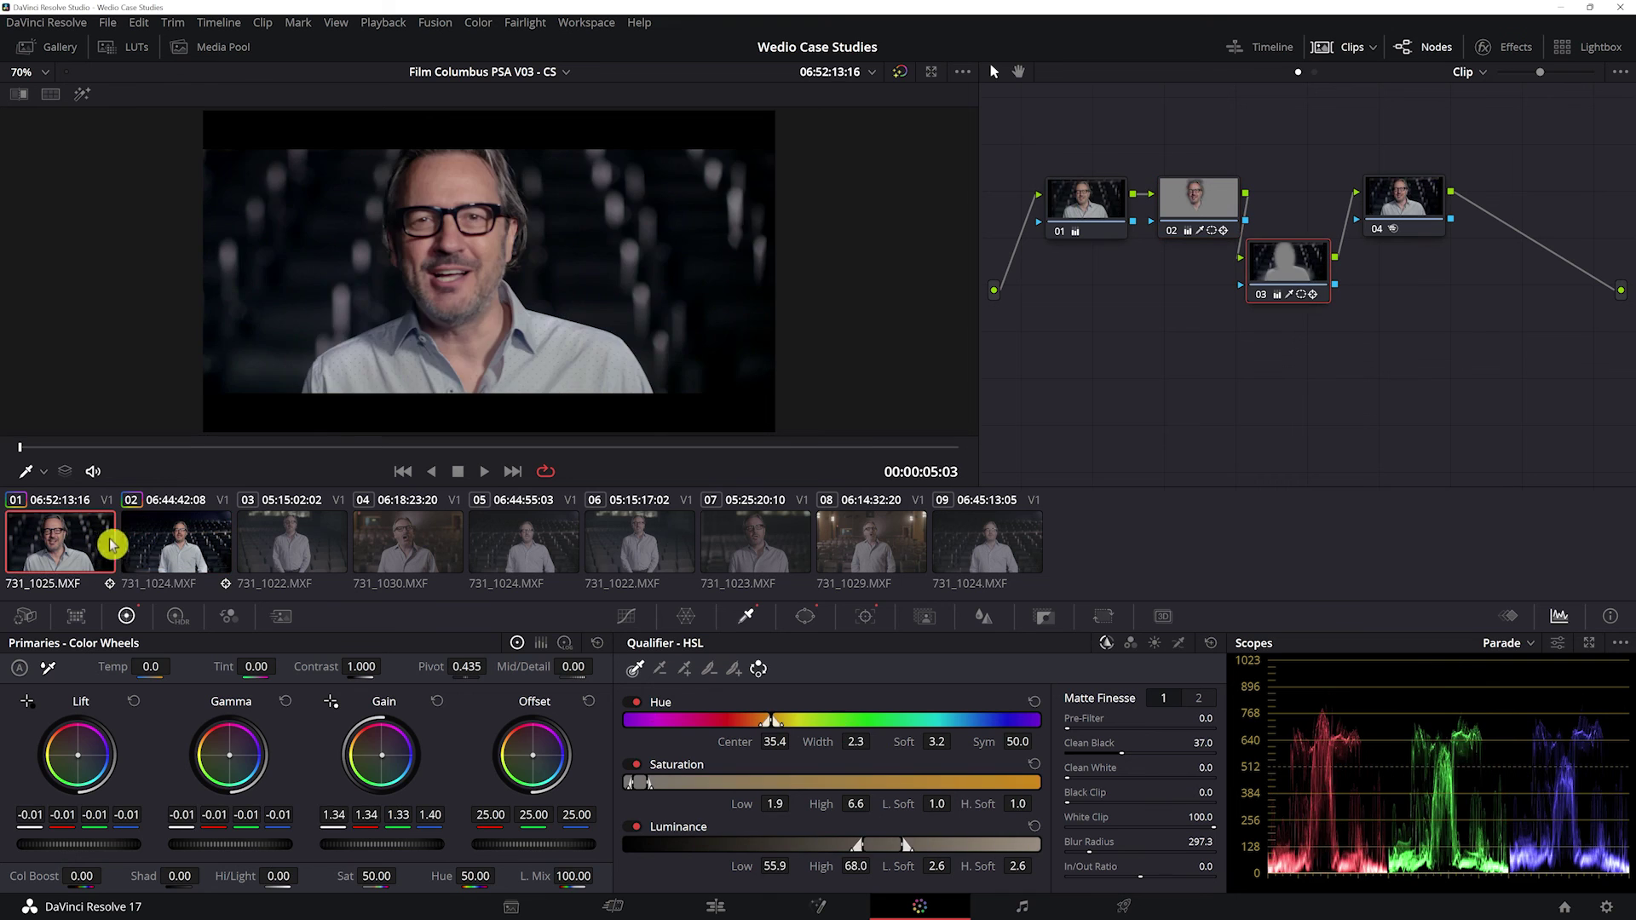
pyautogui.click(181, 547)
pyautogui.click(70, 550)
pyautogui.click(154, 543)
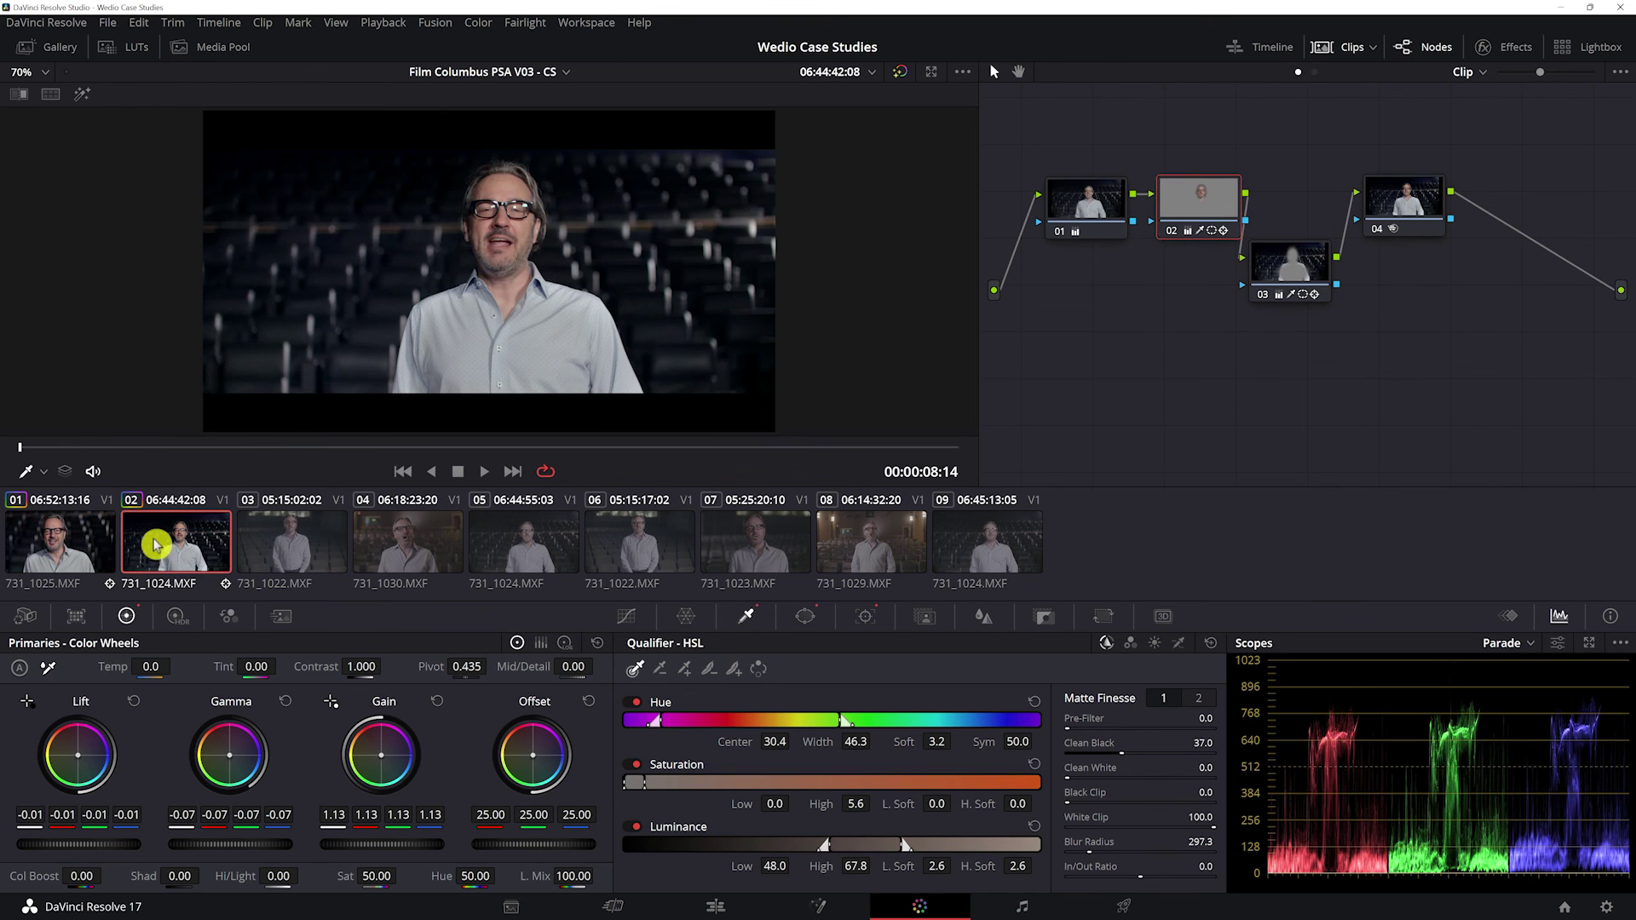
pyautogui.click(72, 554)
# Turn off loop playback, mute the audio, and play through clip 02 once
pyautogui.click(546, 471)
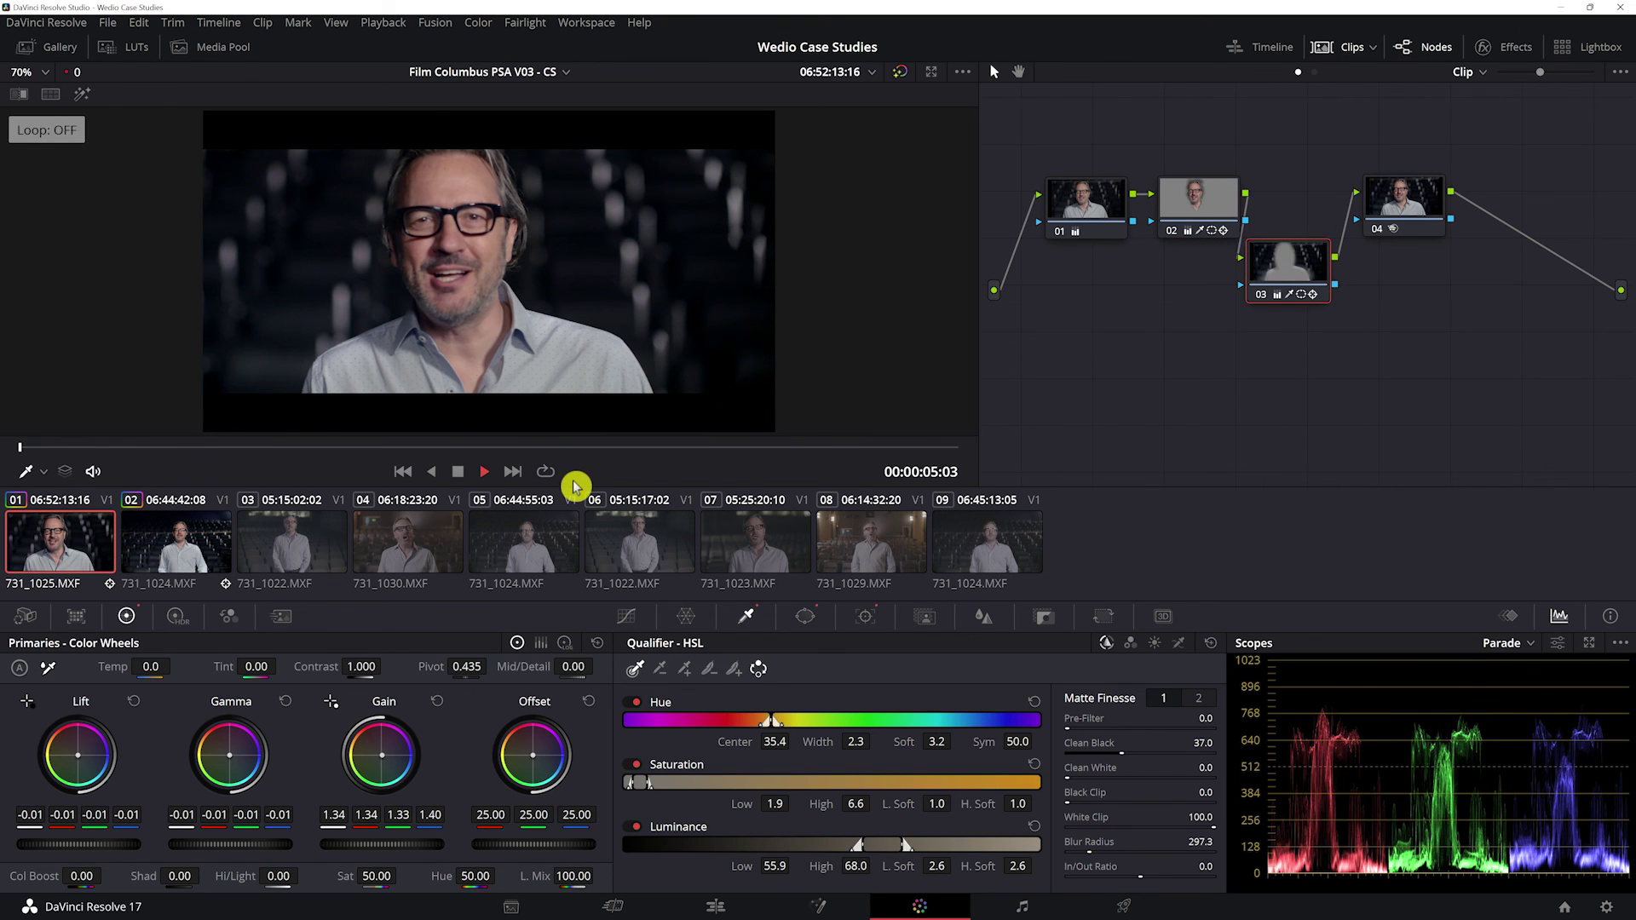
pyautogui.press('space')
pyautogui.press('space')
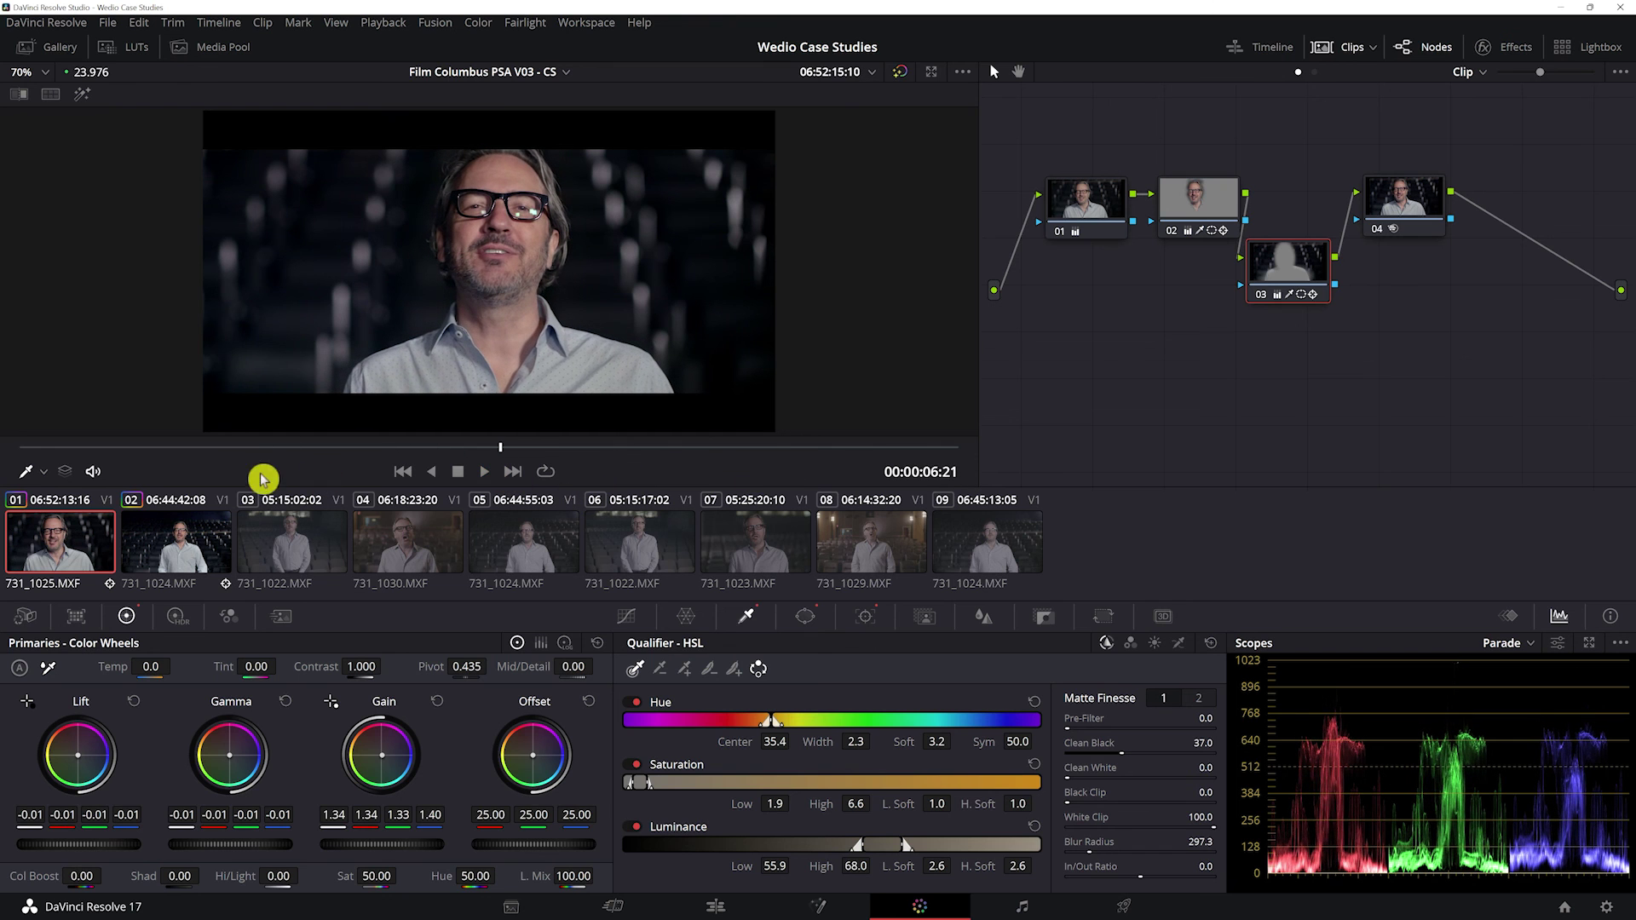
pyautogui.click(88, 472)
pyautogui.press('space')
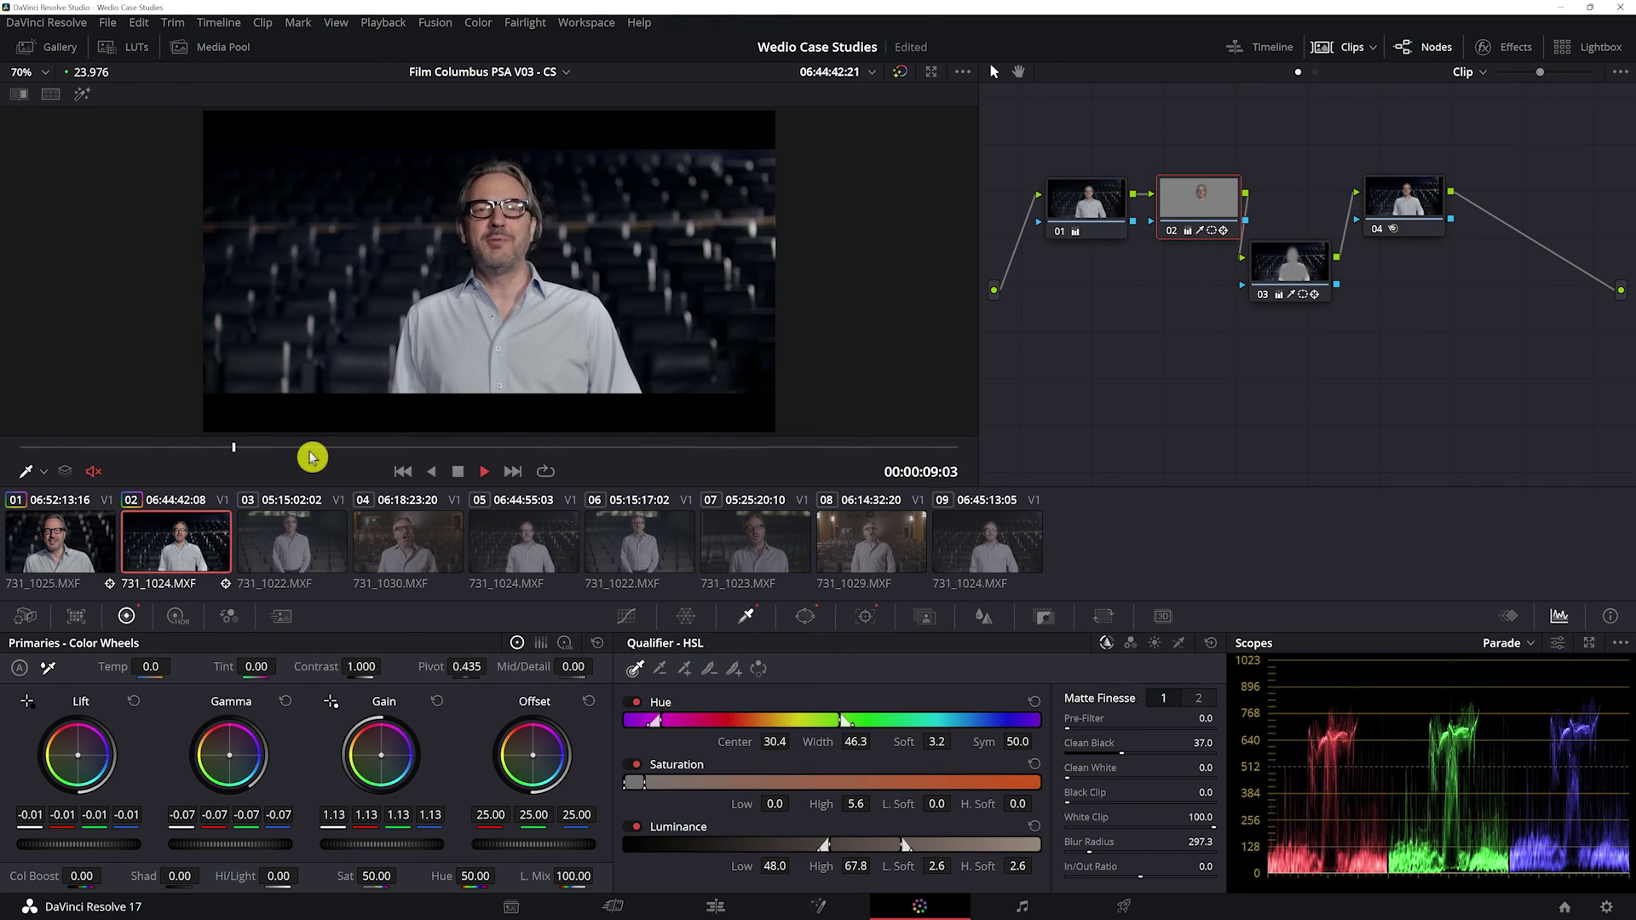
pyautogui.press('space')
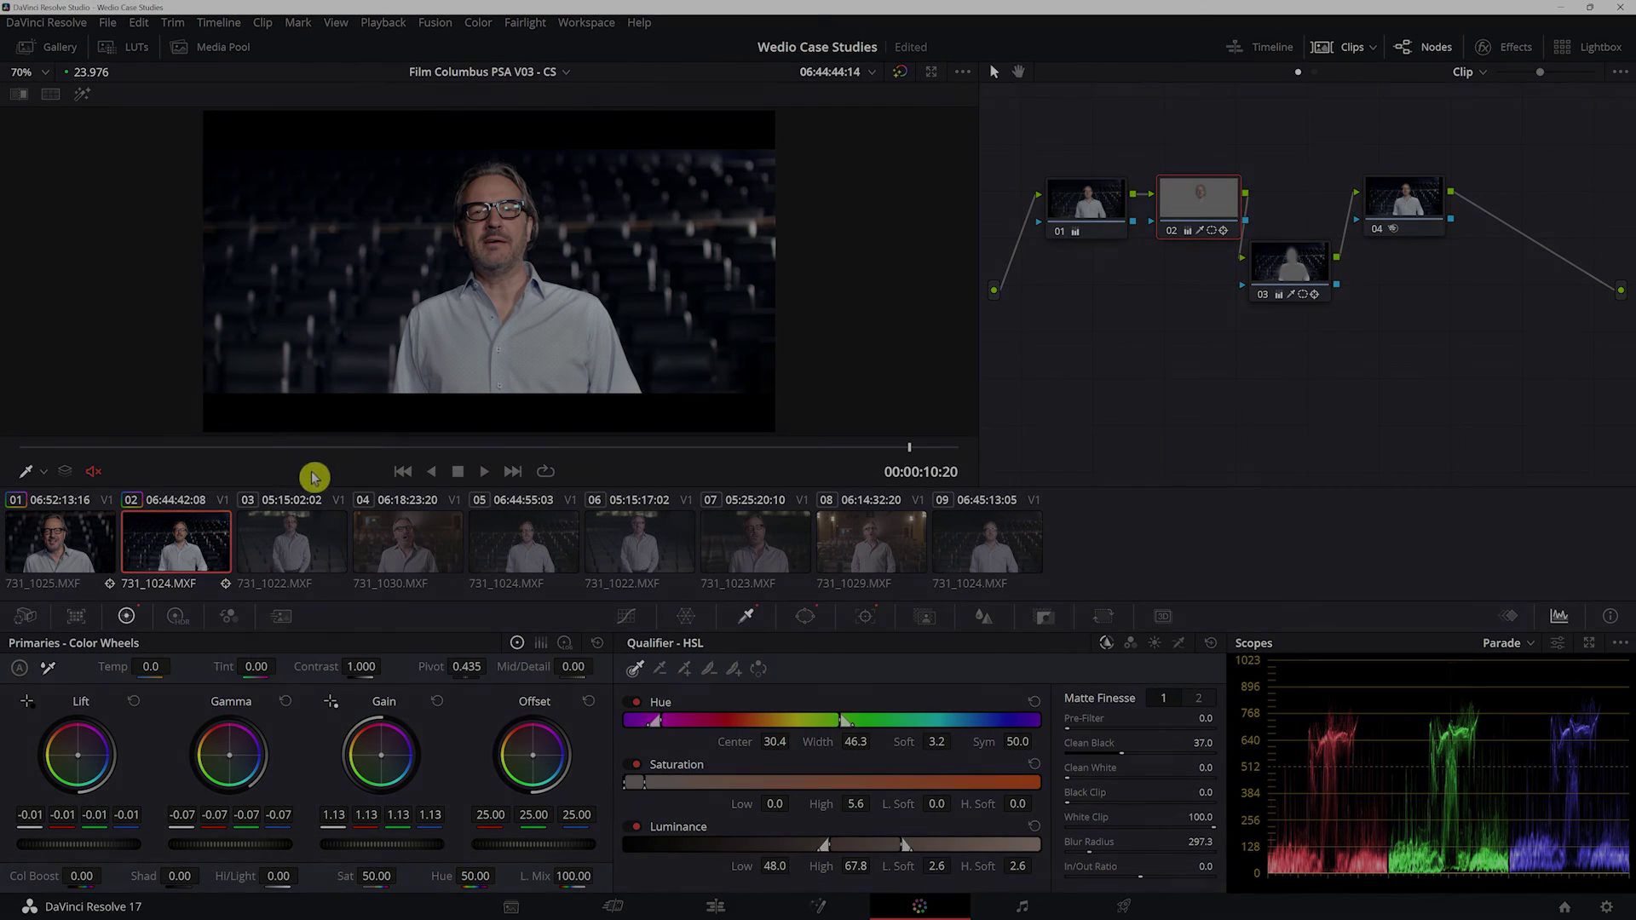